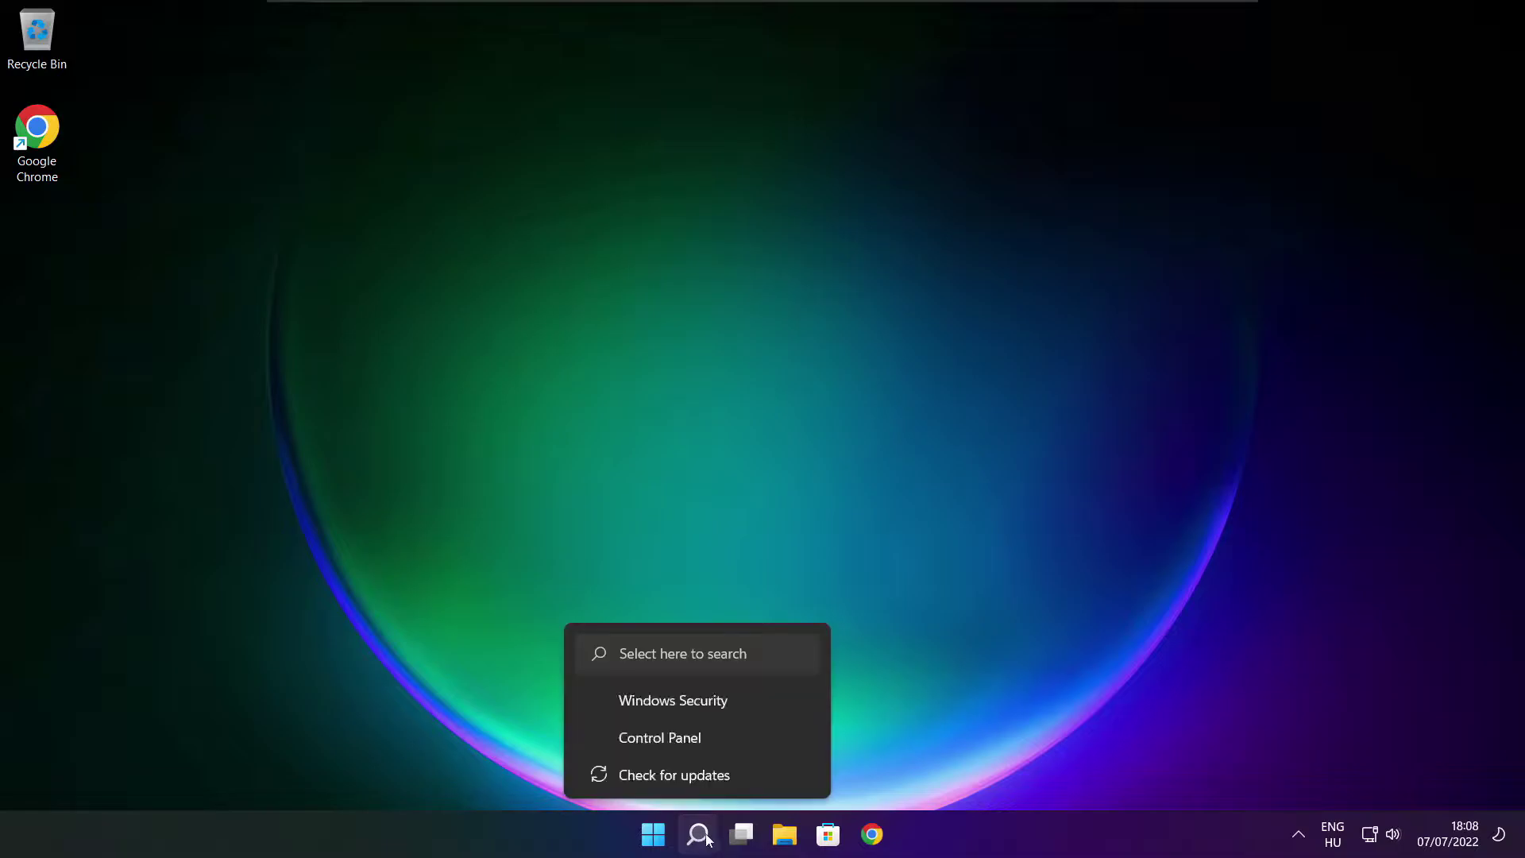
Search Windows for "device manager", open Device Manager and maximize its window.
click(699, 835)
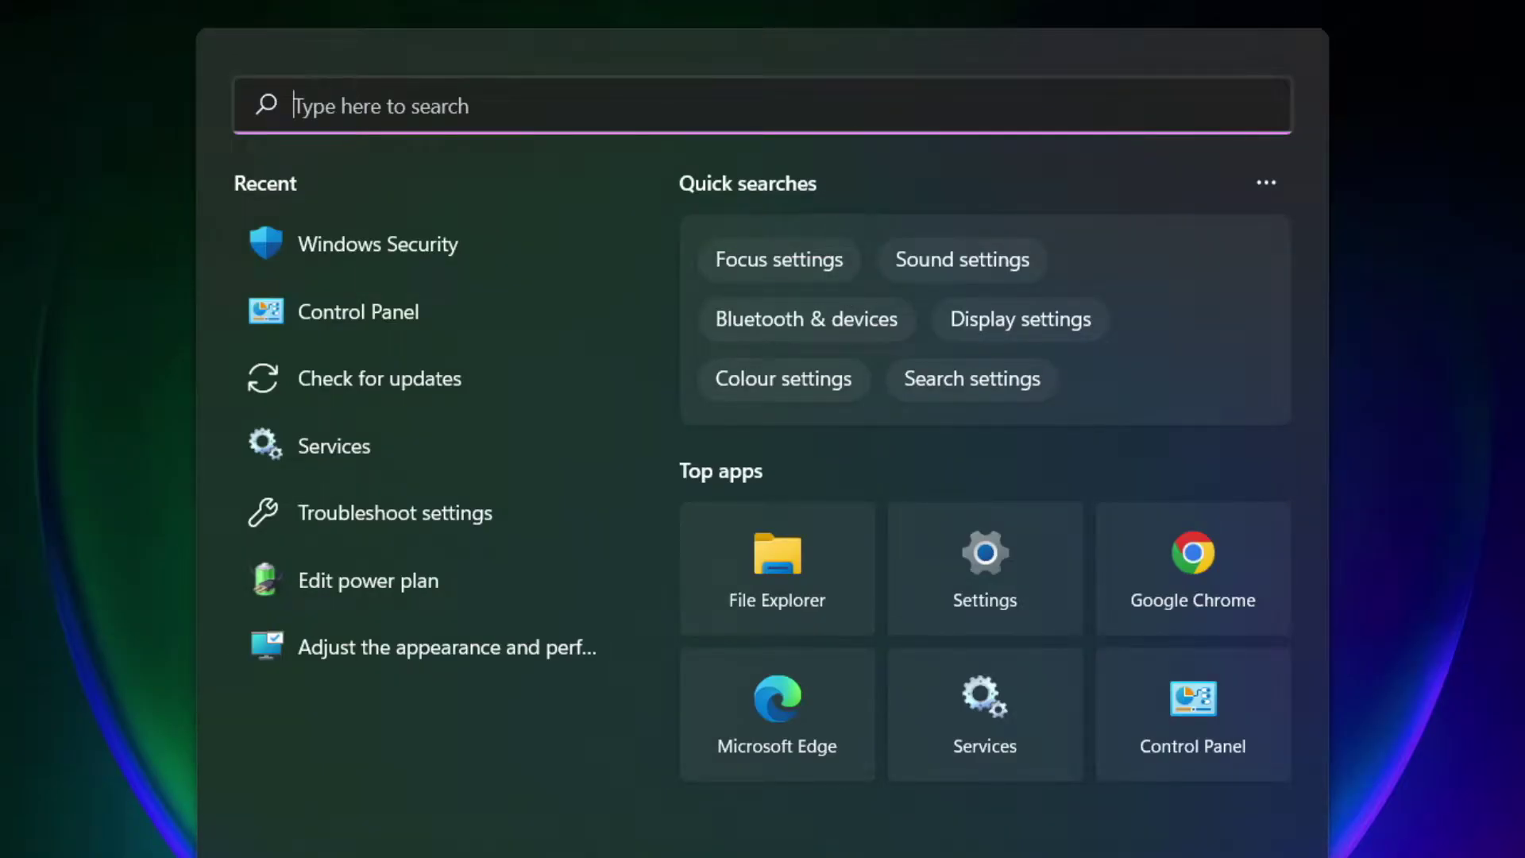
text(device m)
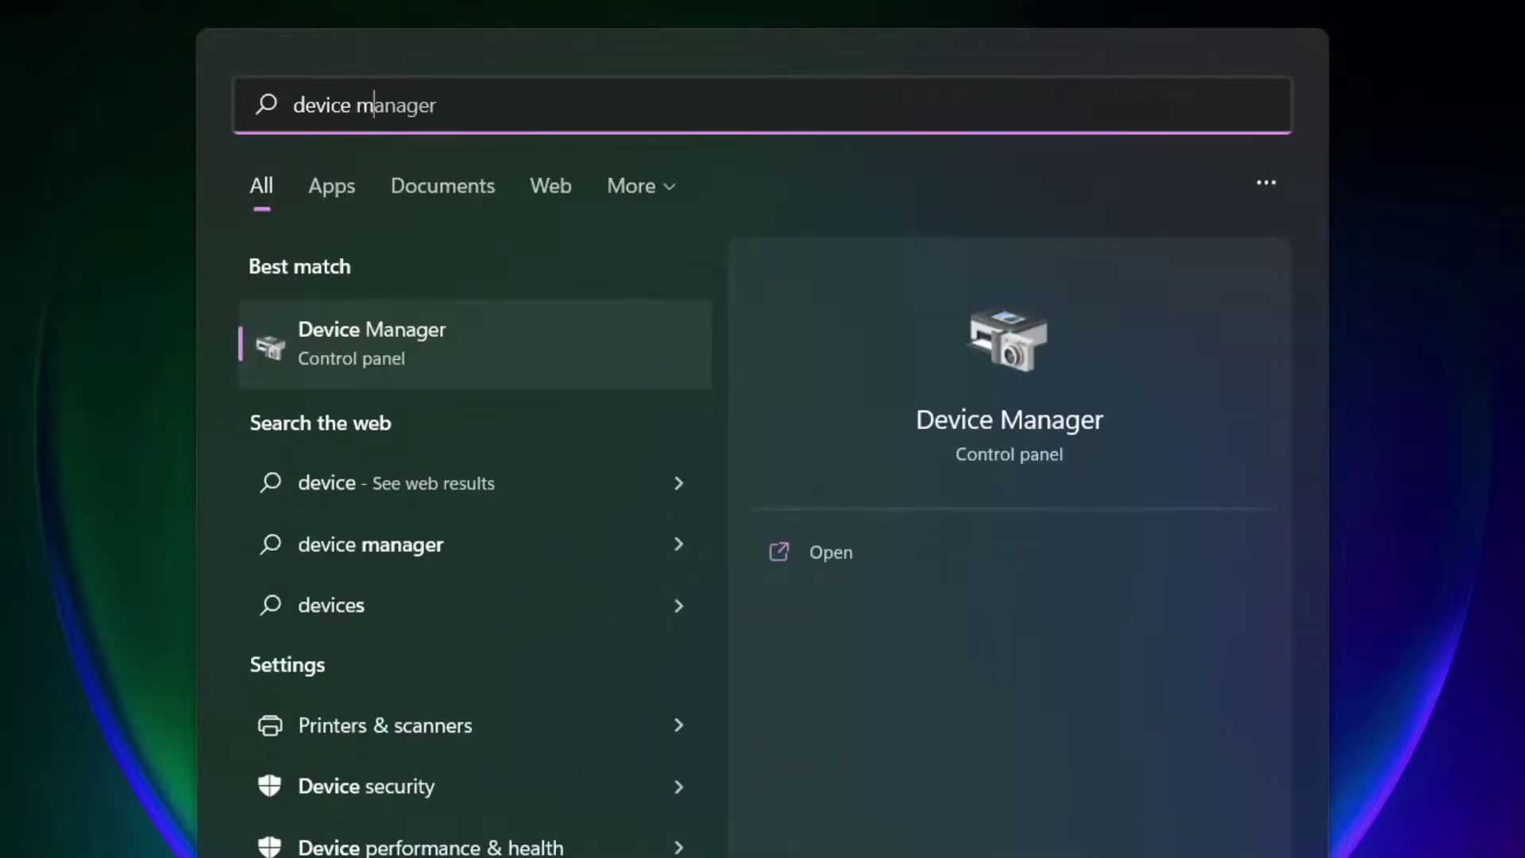
text(anag)
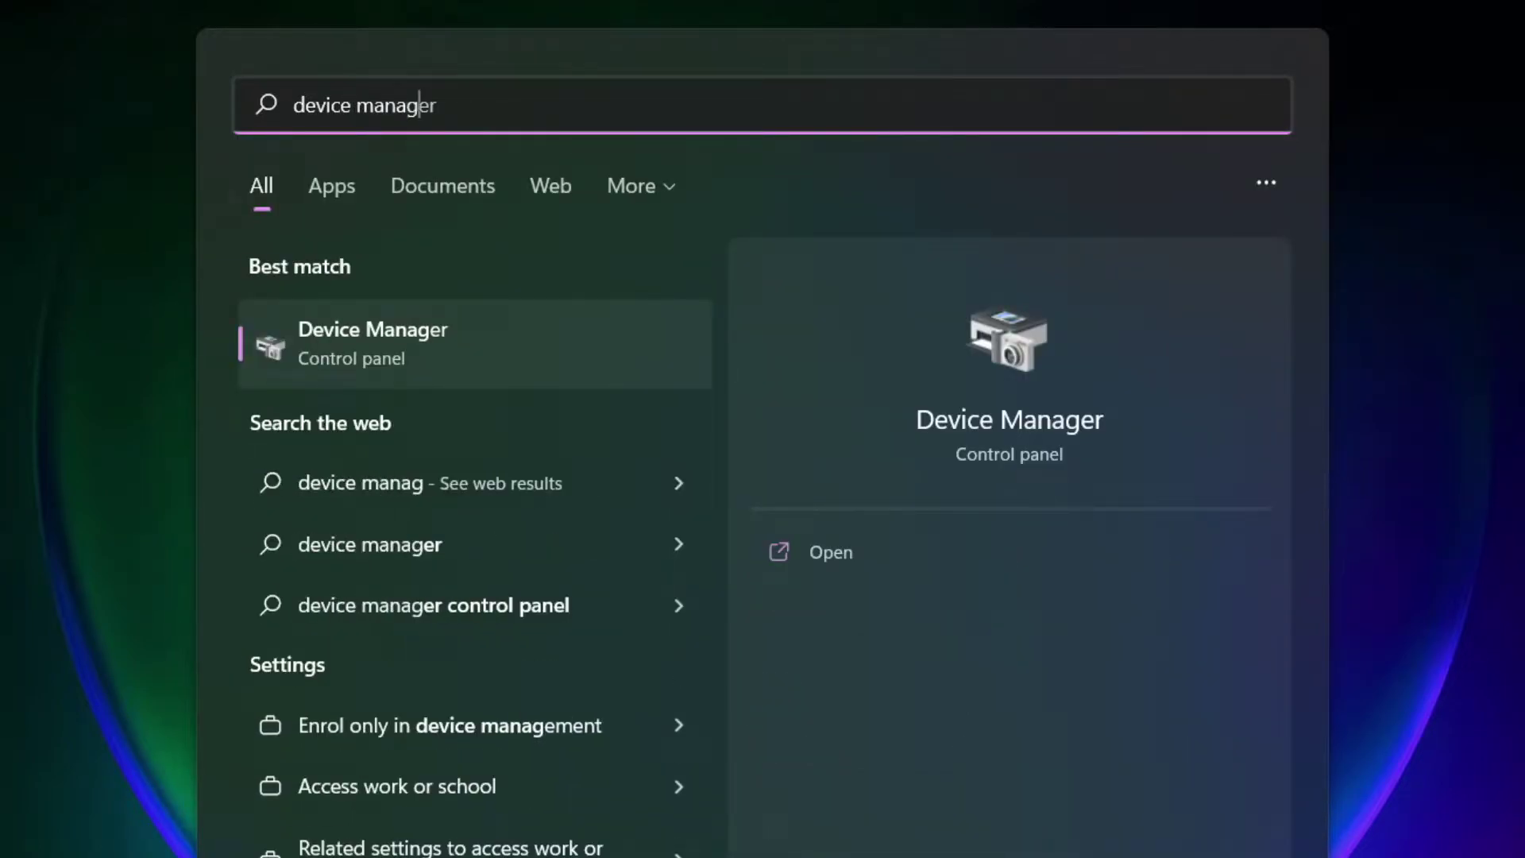
text(er)
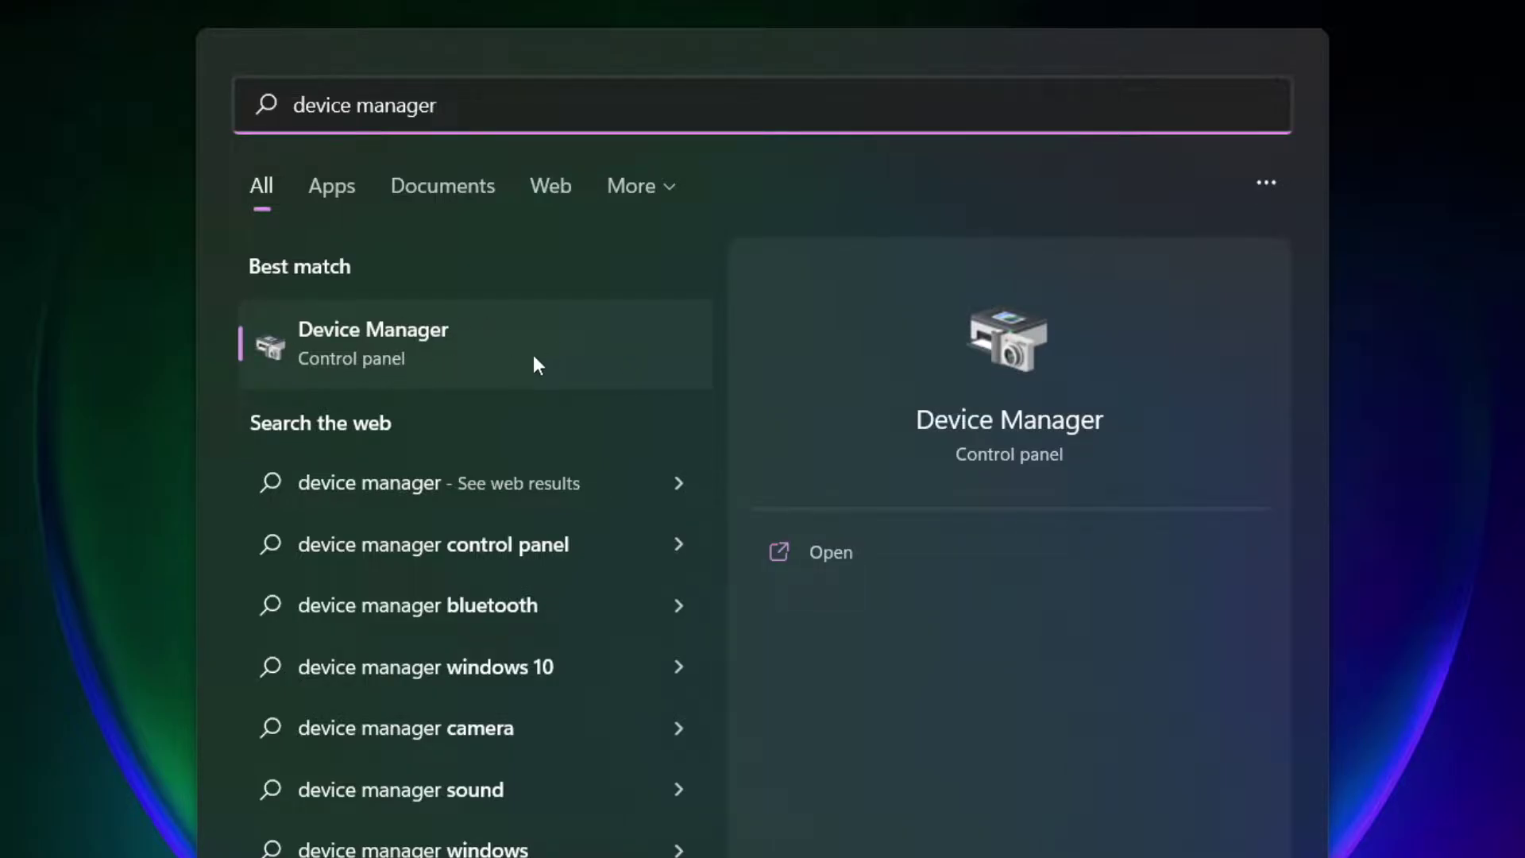
click(560, 352)
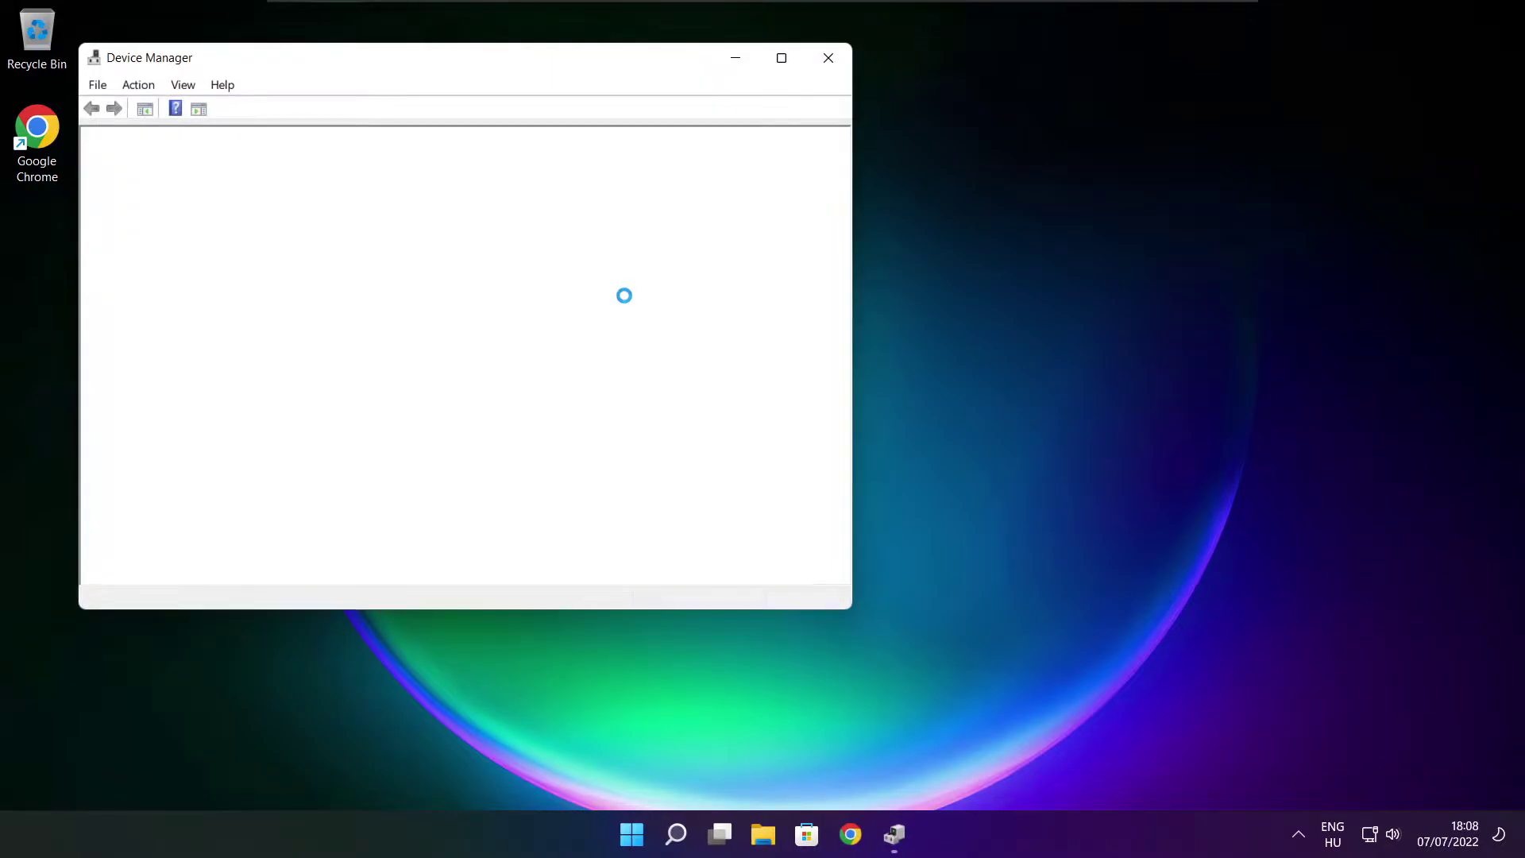
click(782, 57)
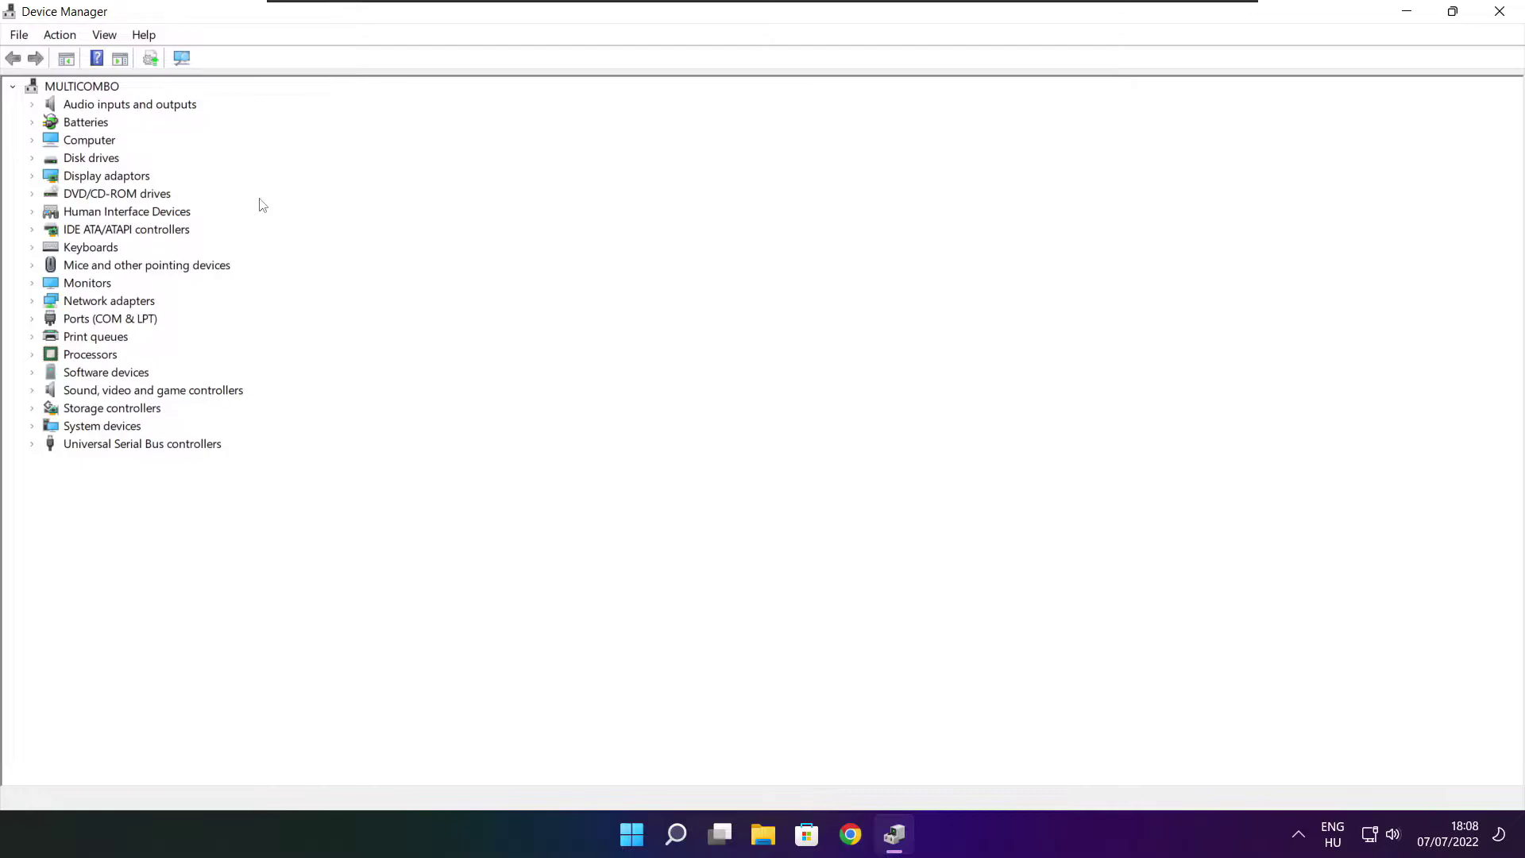
Update the driver of the VMware SVGA 3D display adaptor using the automatic driver search, and close the wizard.
click(83, 177)
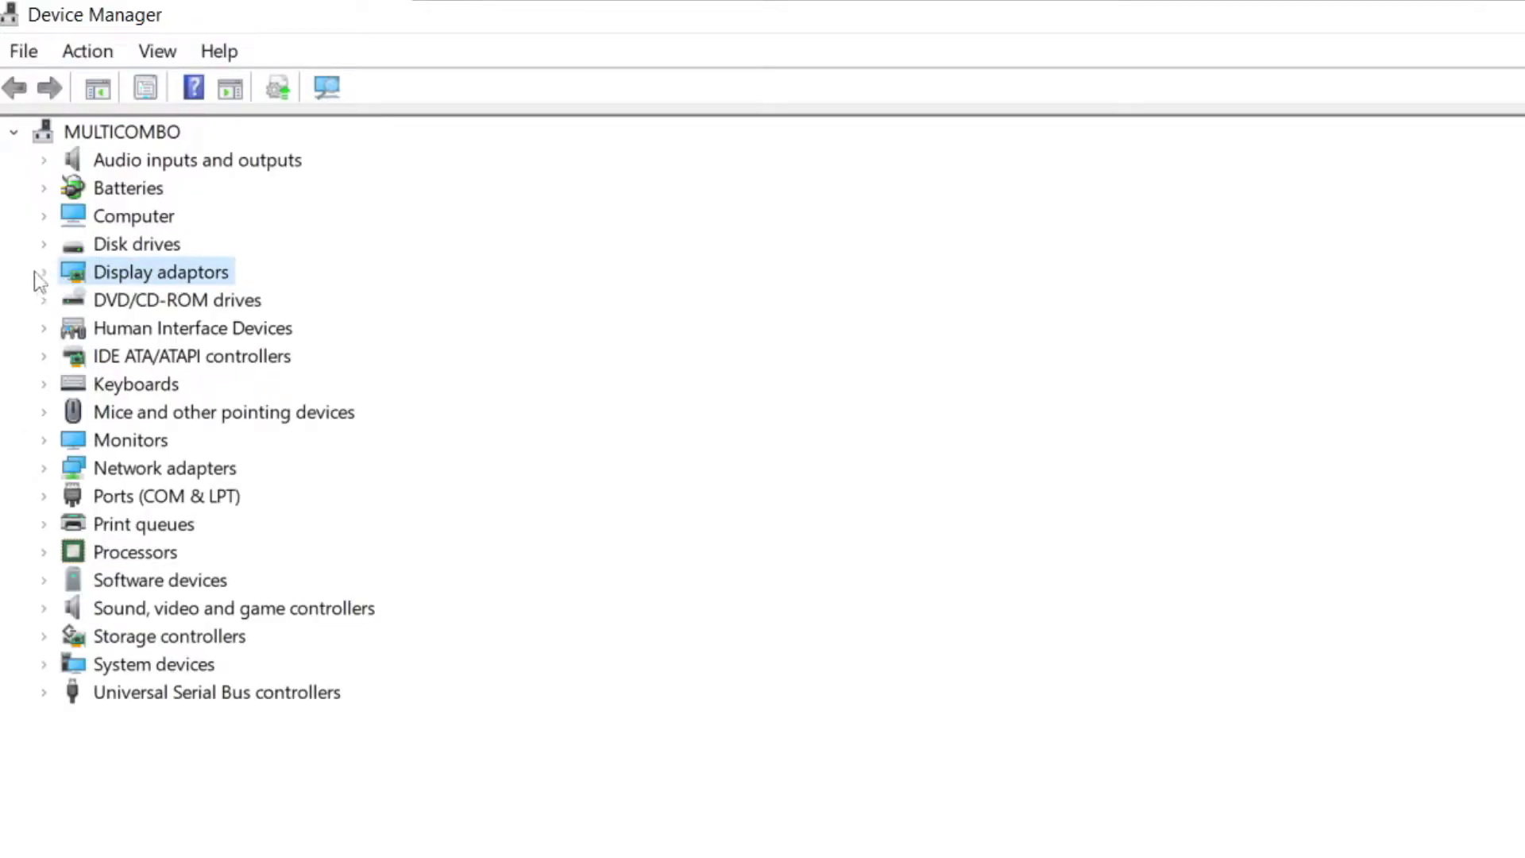
click(44, 272)
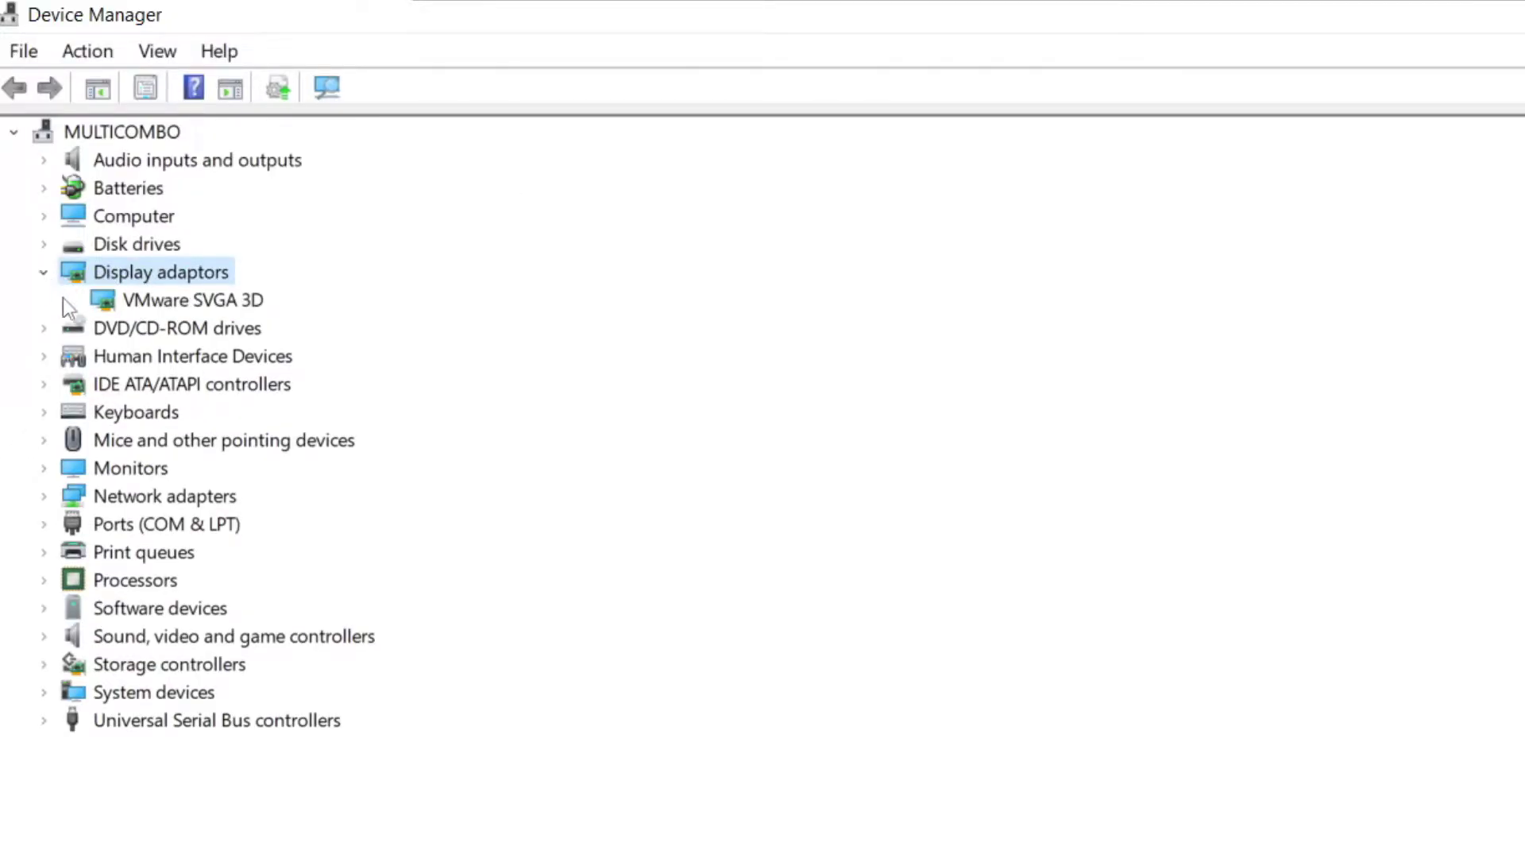
click(228, 306)
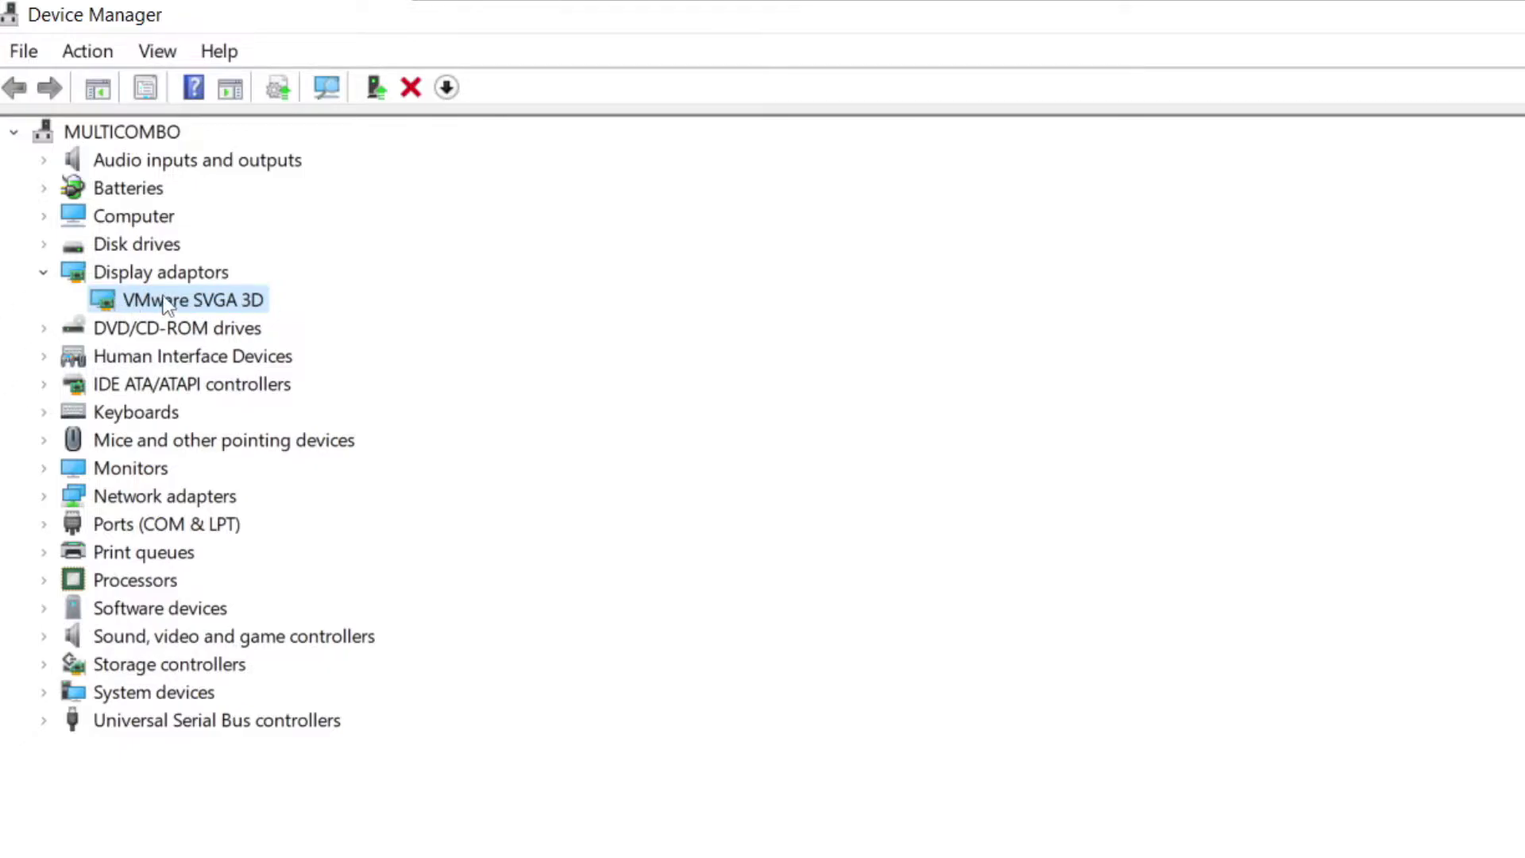
right_click(165, 305)
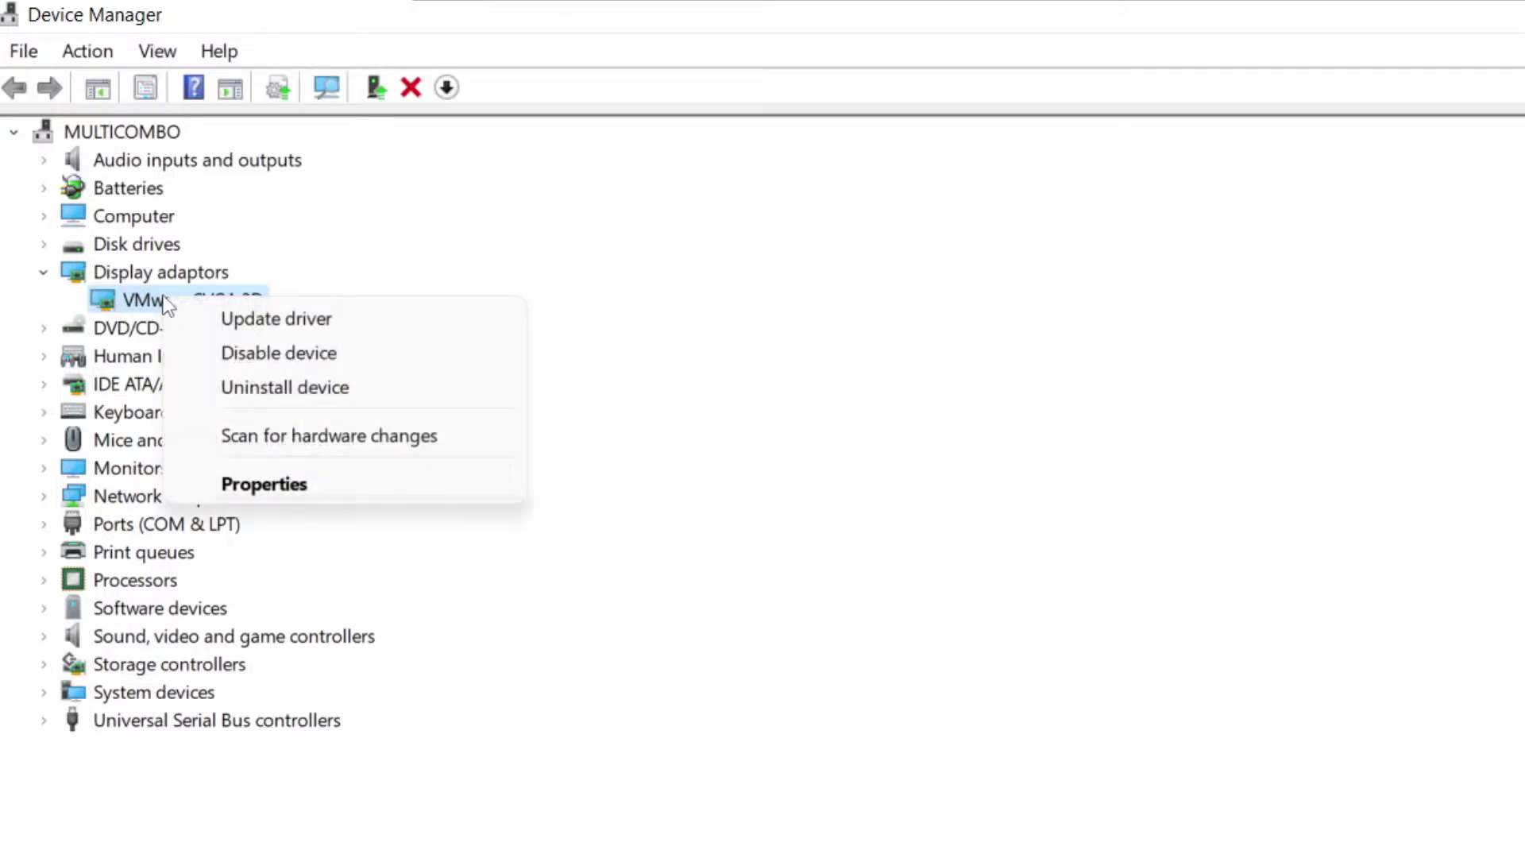
click(336, 319)
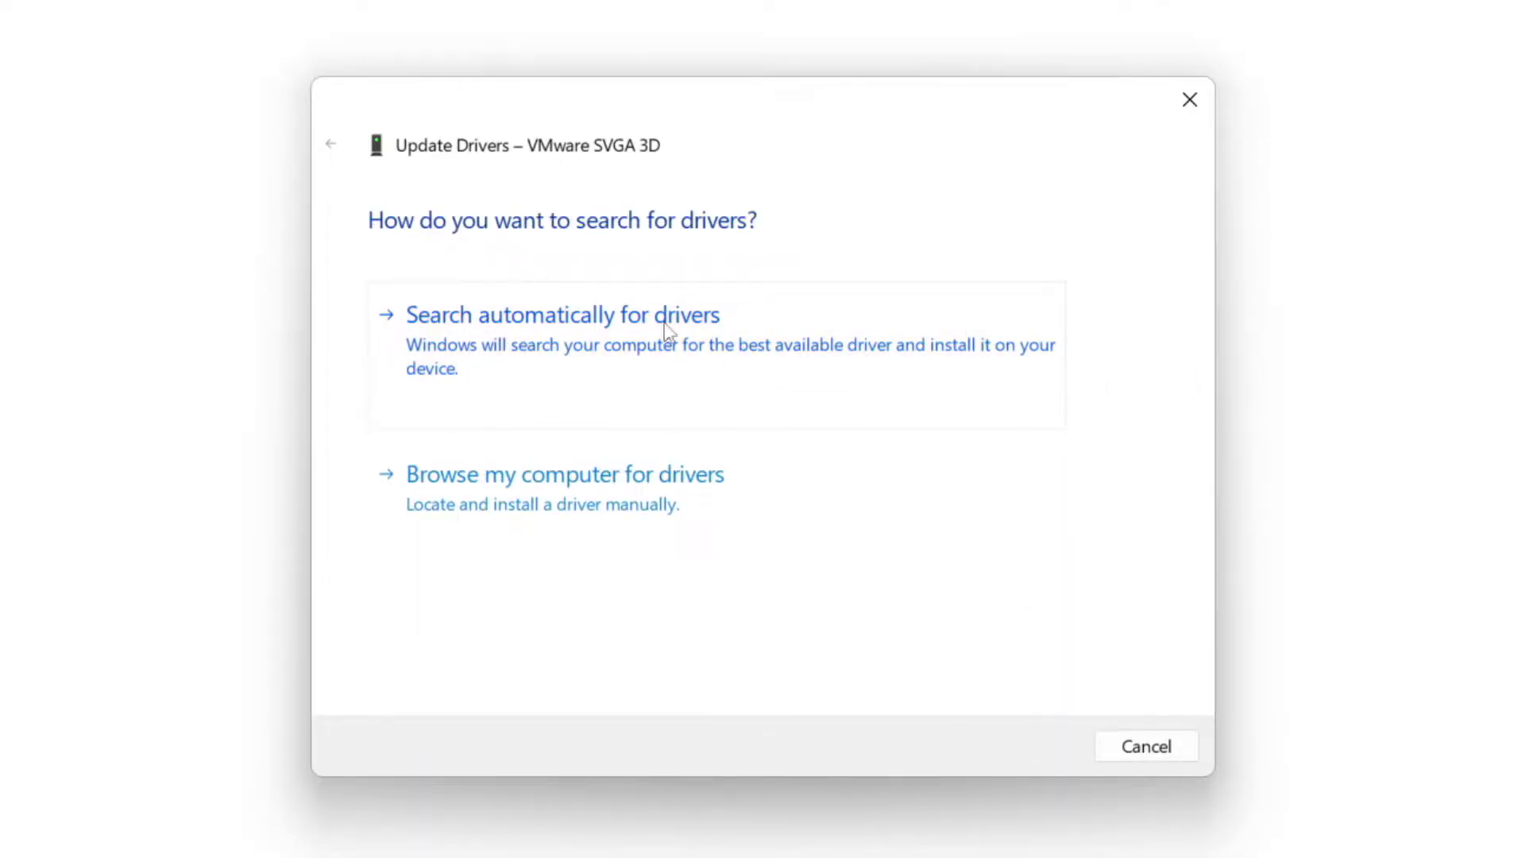
click(668, 352)
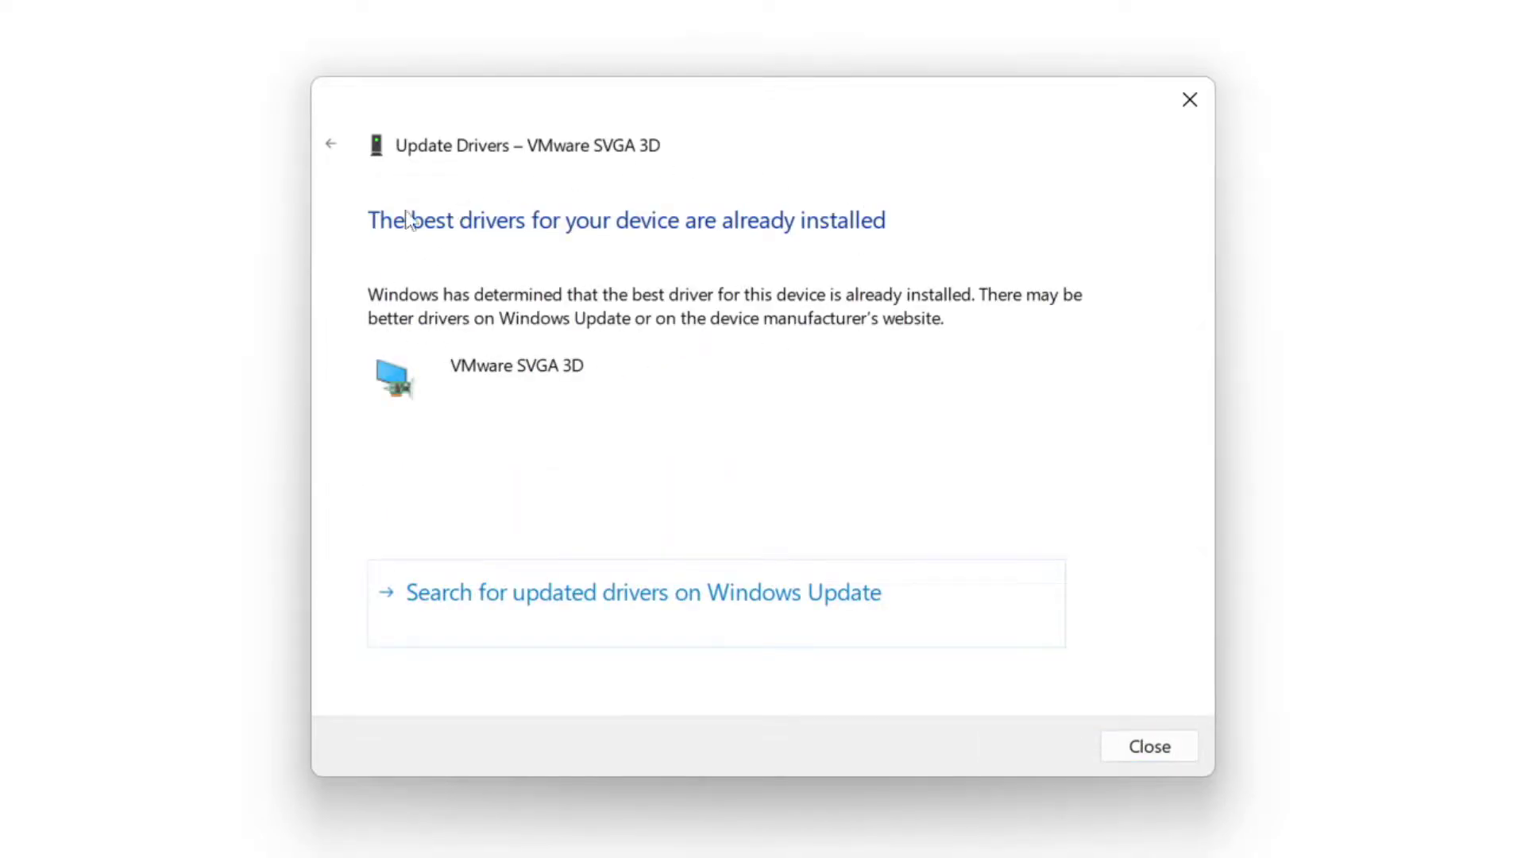
click(1146, 749)
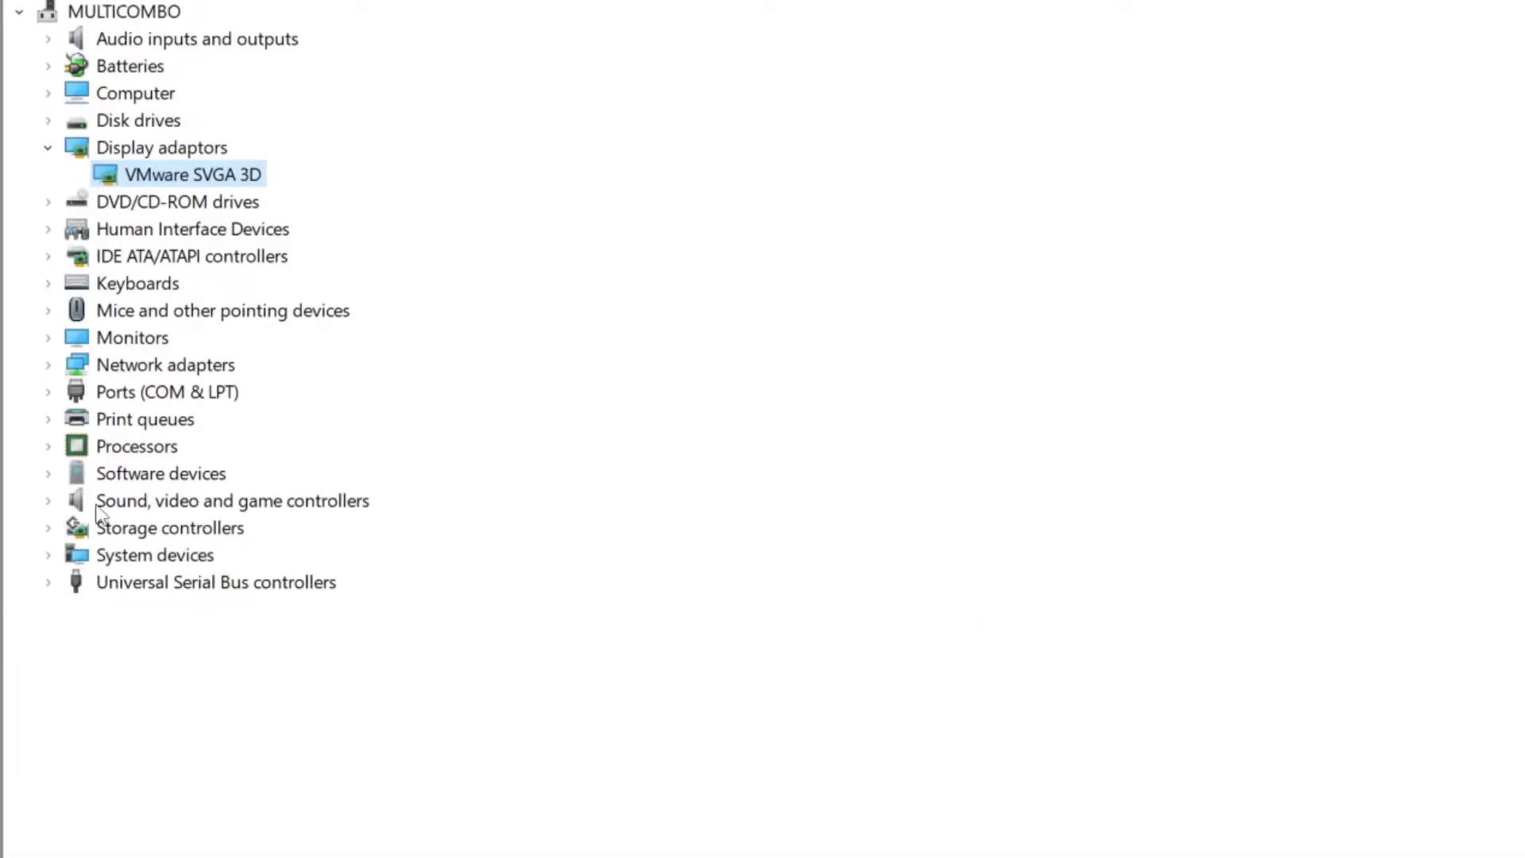
Update the High Definition Audio Device driver under the sound controllers using the automatic search, and close Device Manager.
click(97, 505)
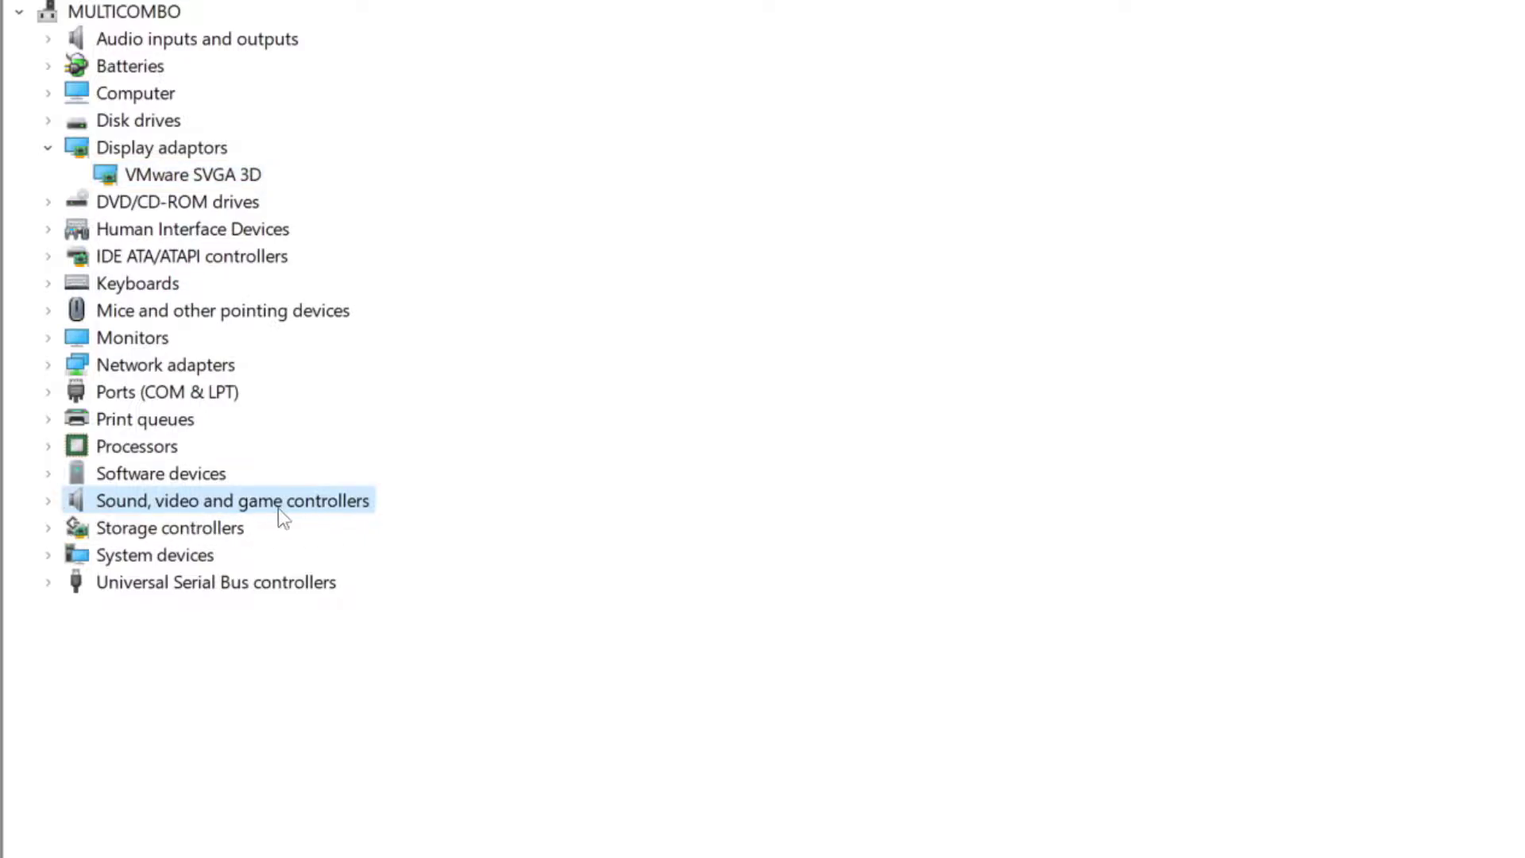
click(49, 502)
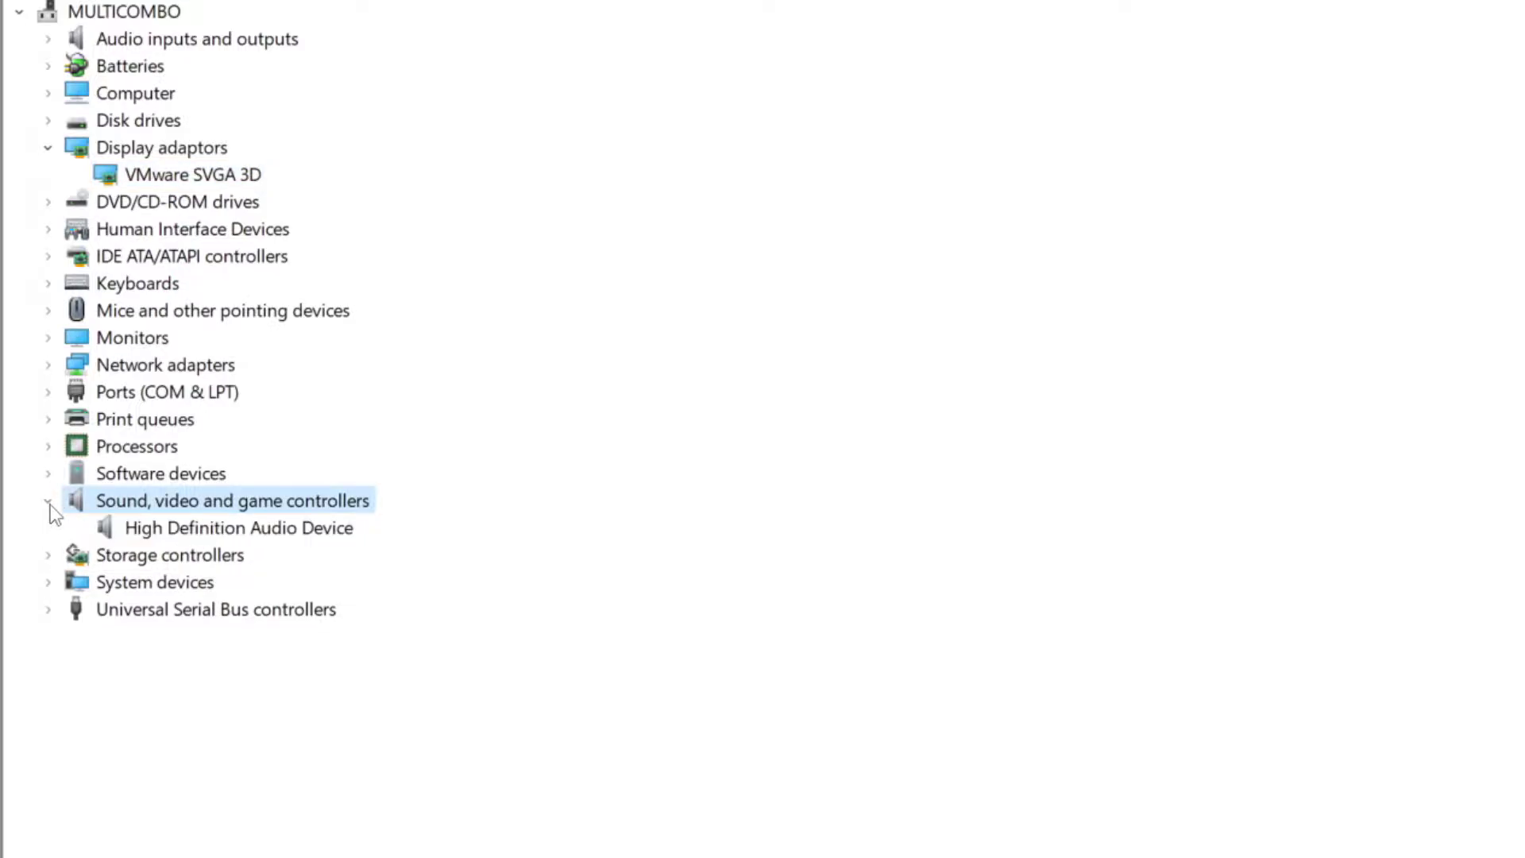
click(256, 531)
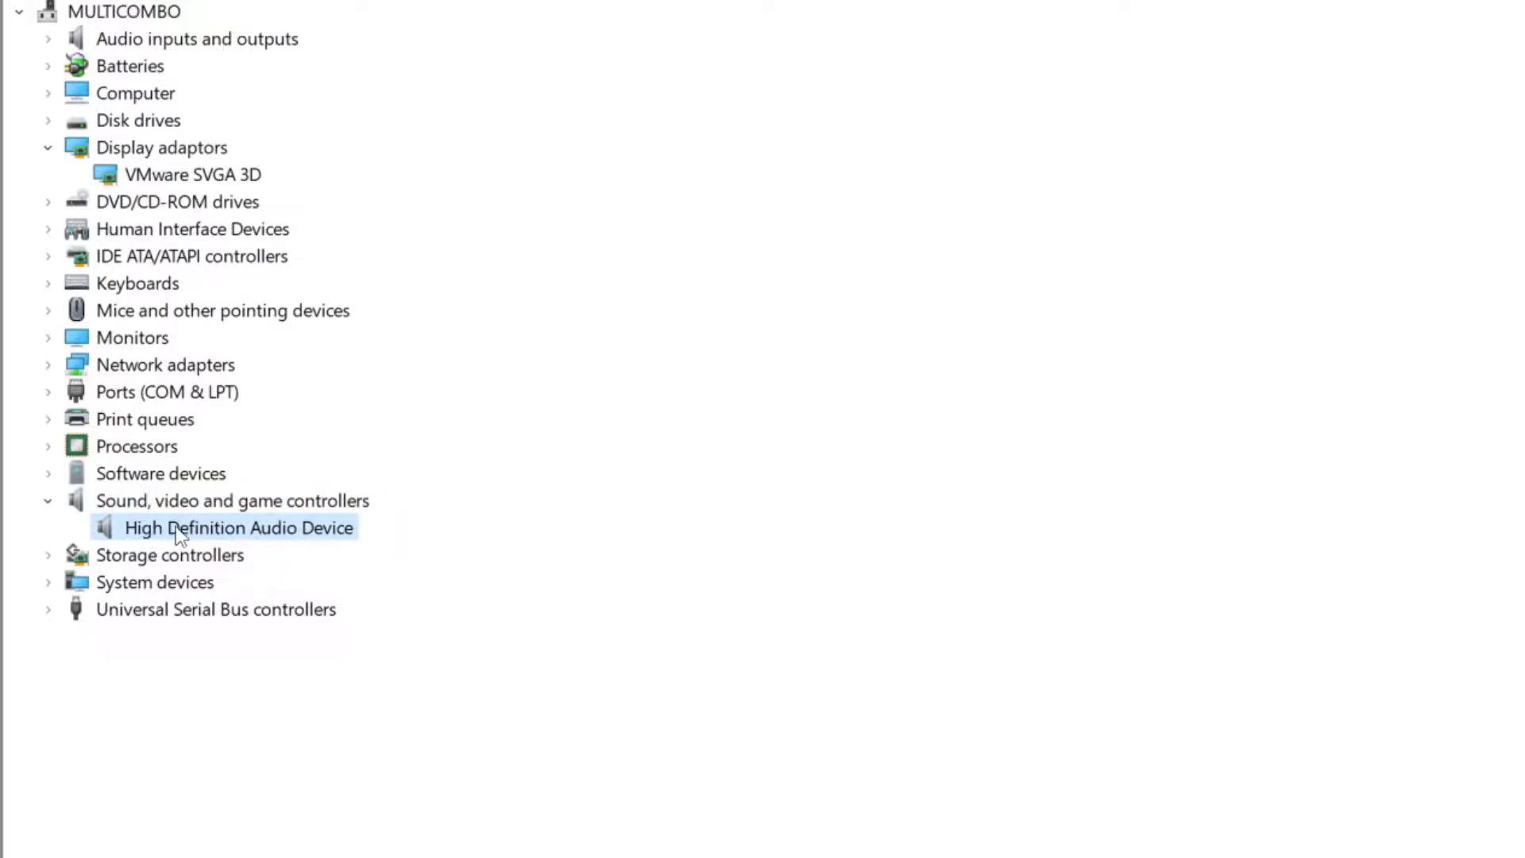
right_click(223, 532)
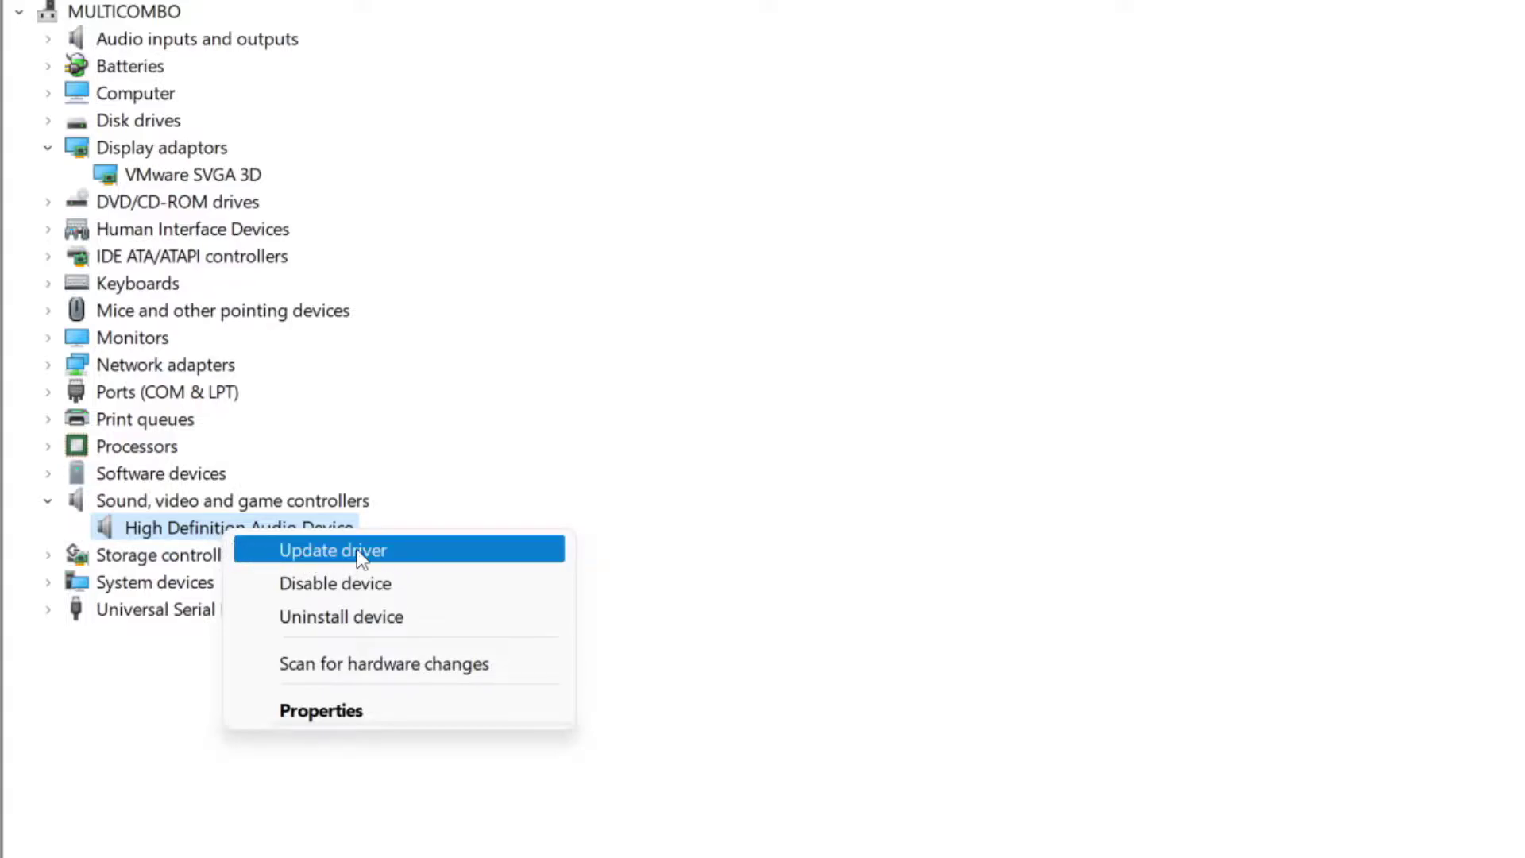
click(452, 561)
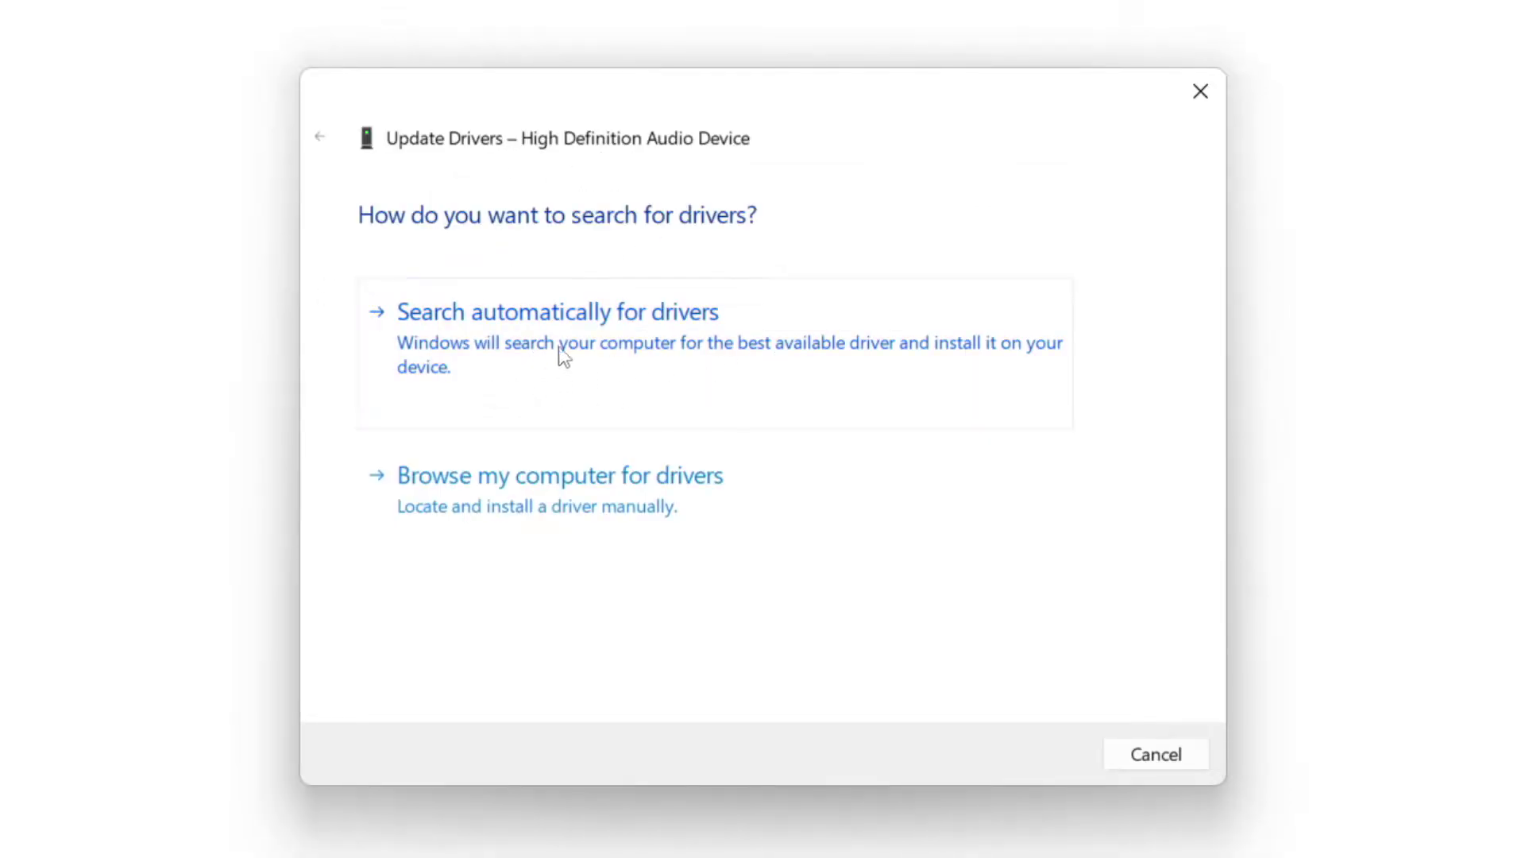
click(607, 341)
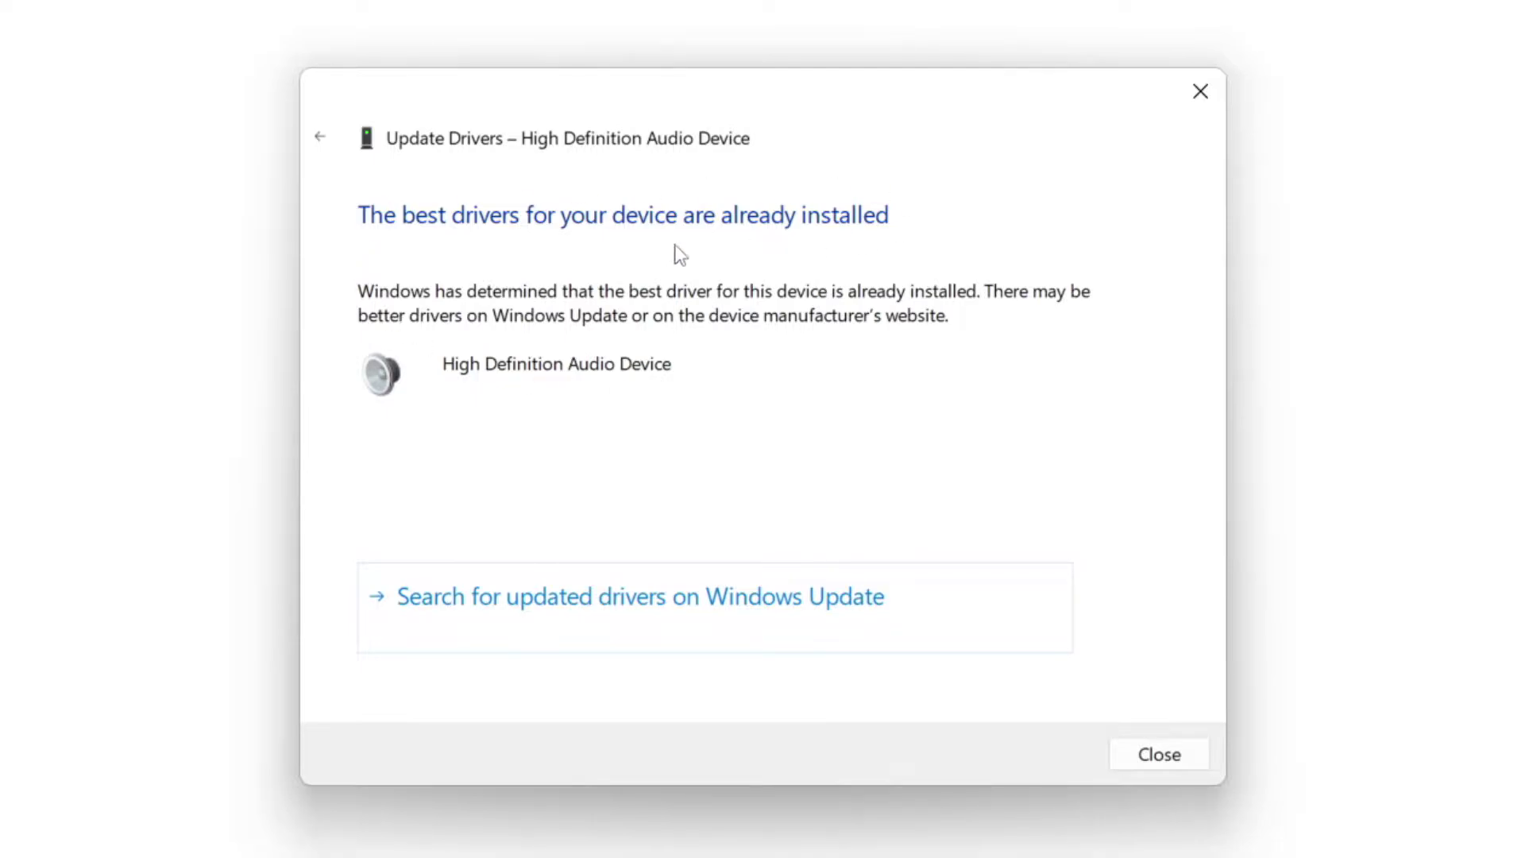
click(1161, 755)
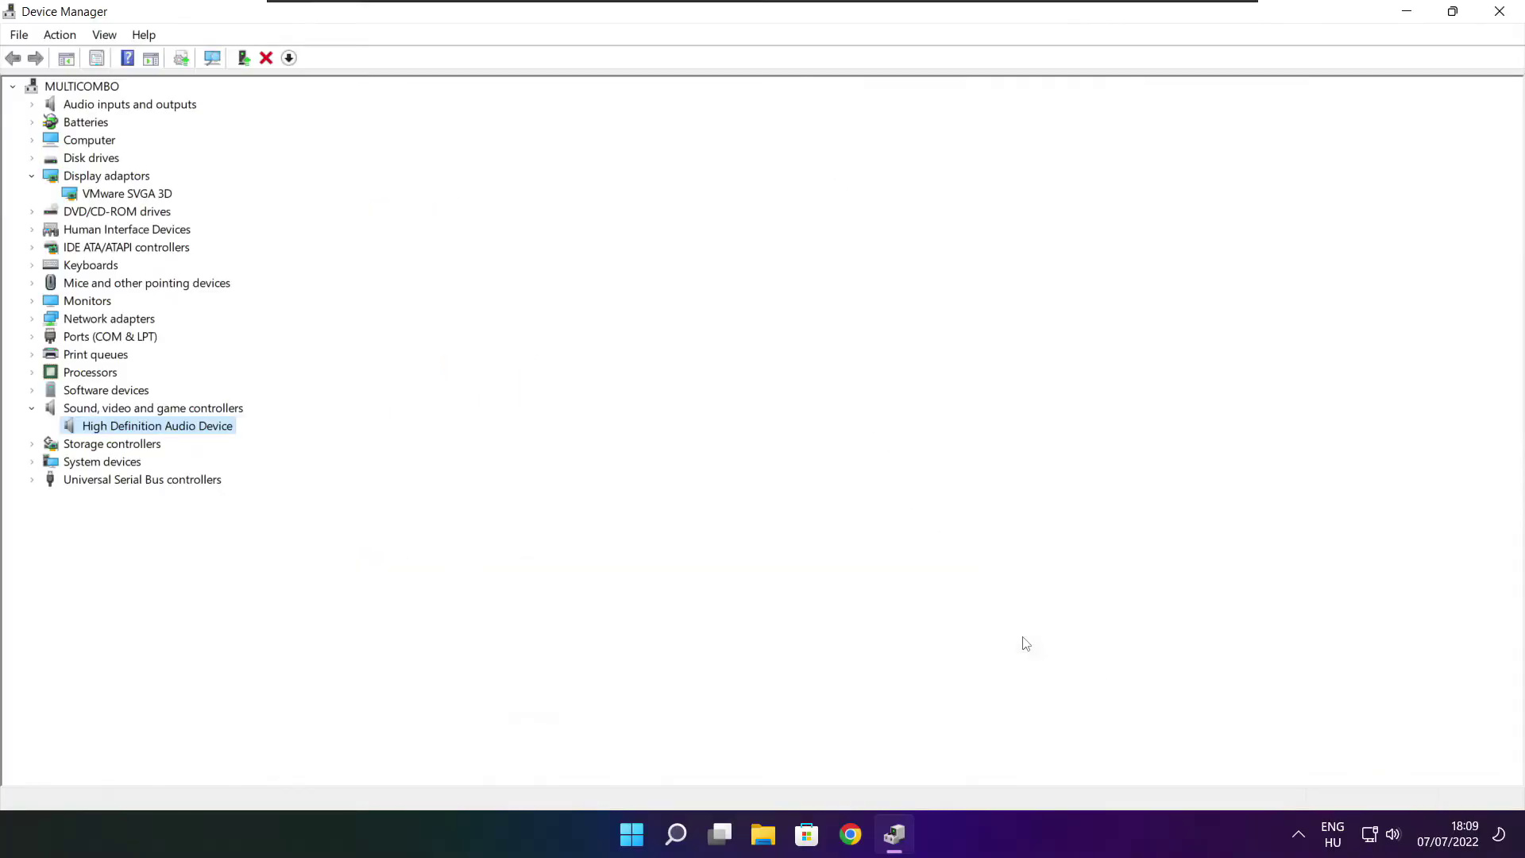
click(1499, 11)
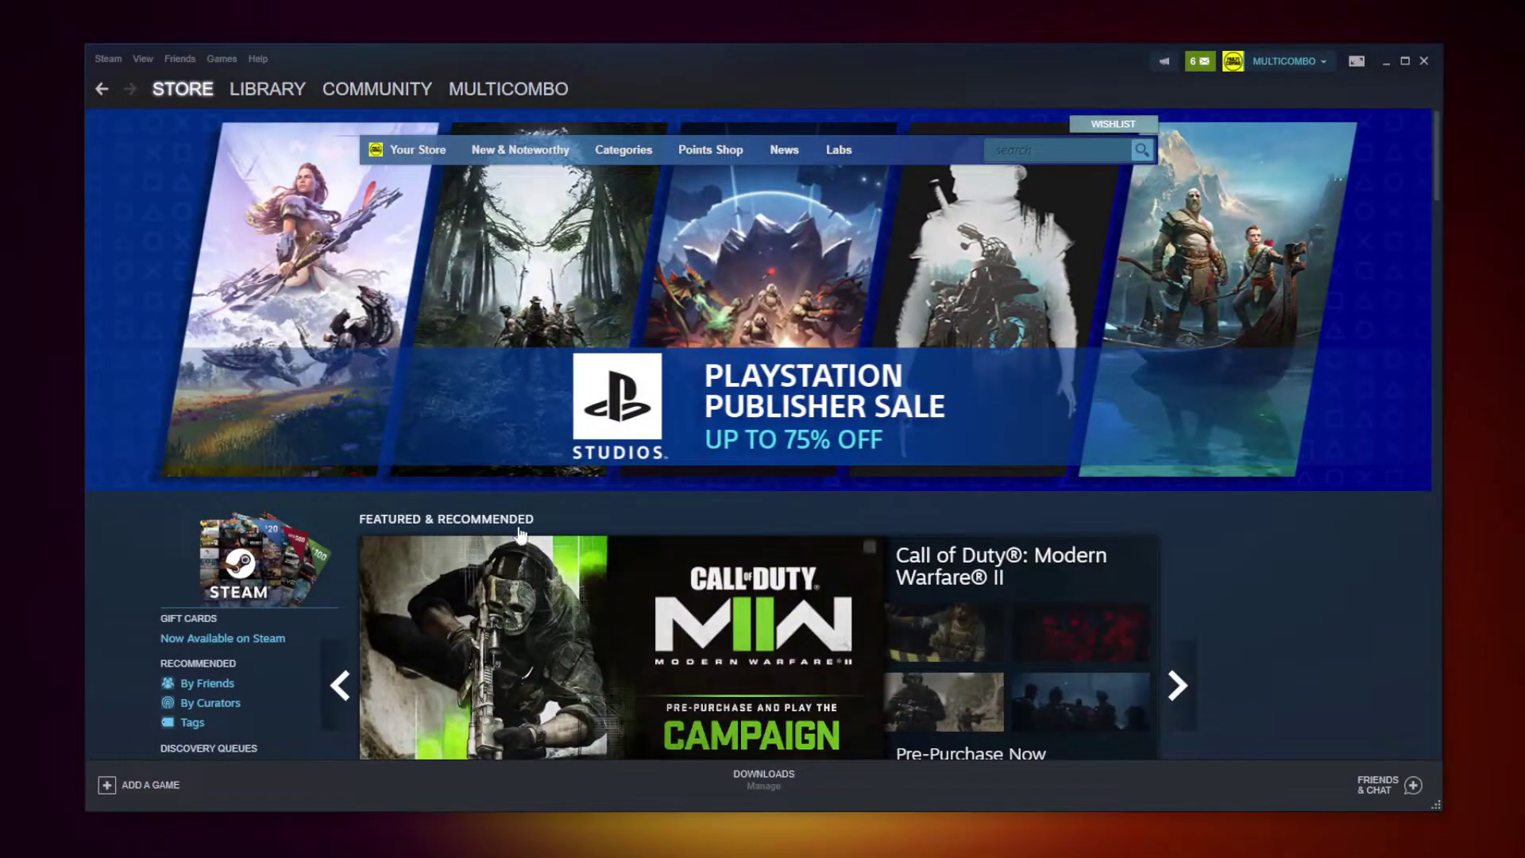
In the Steam library, verify the integrity of the favorite game's local files through its properties.
mouse_move(281, 114)
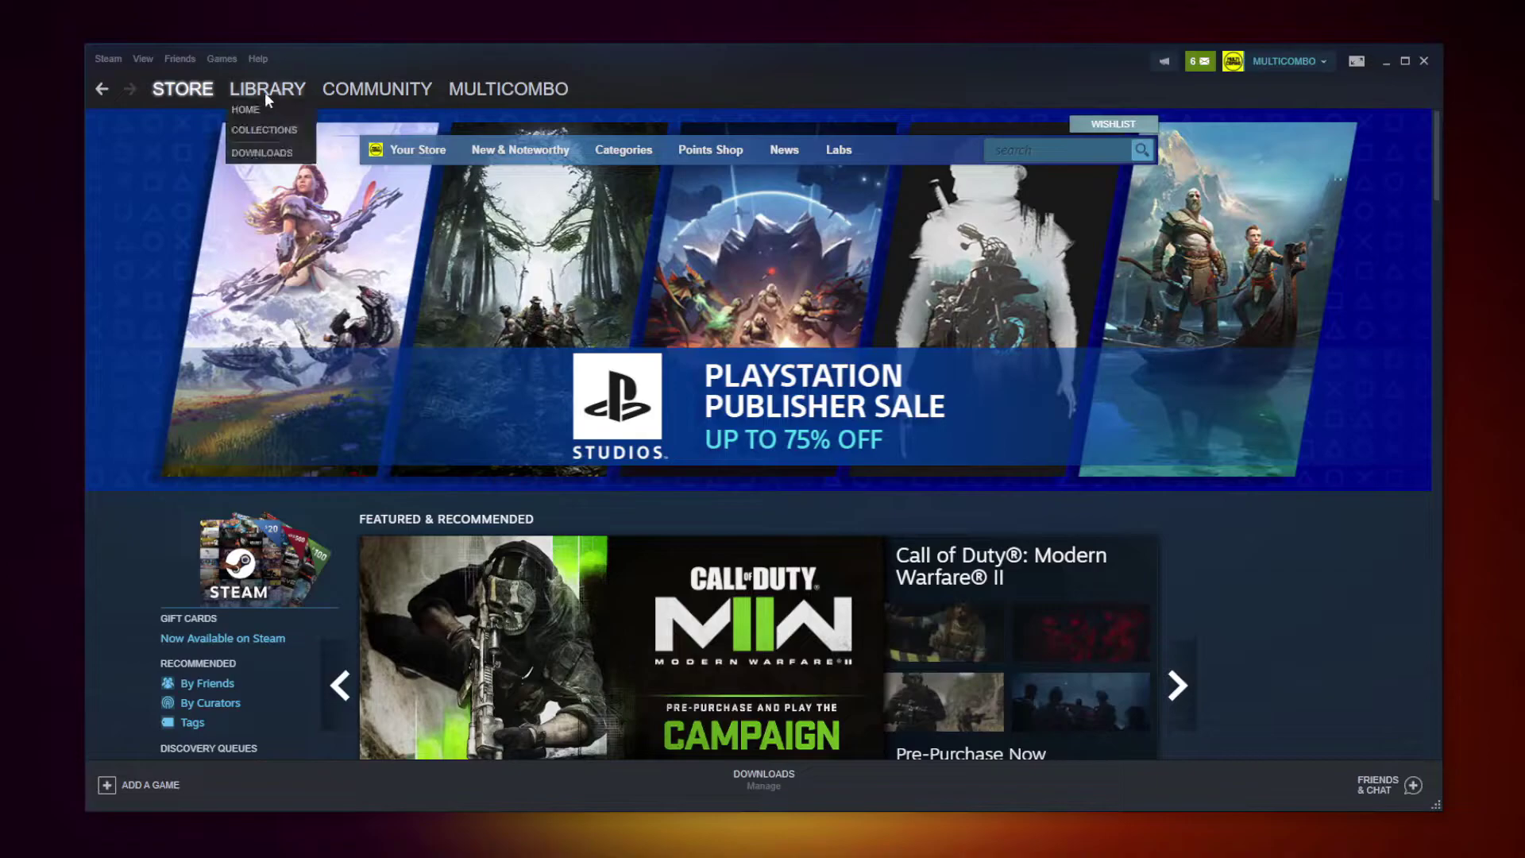
click(262, 90)
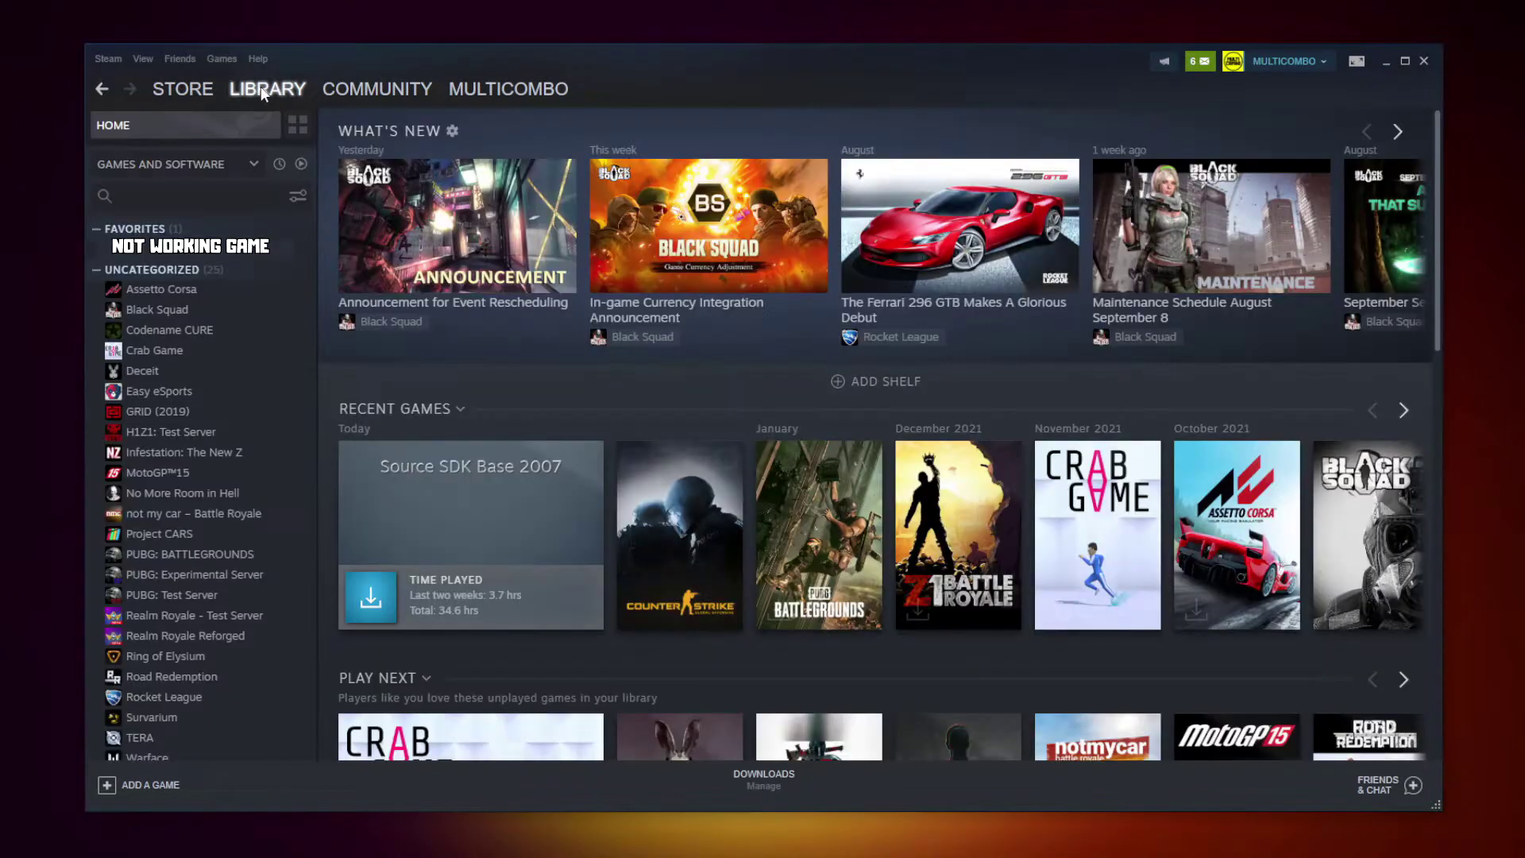
right_click(284, 254)
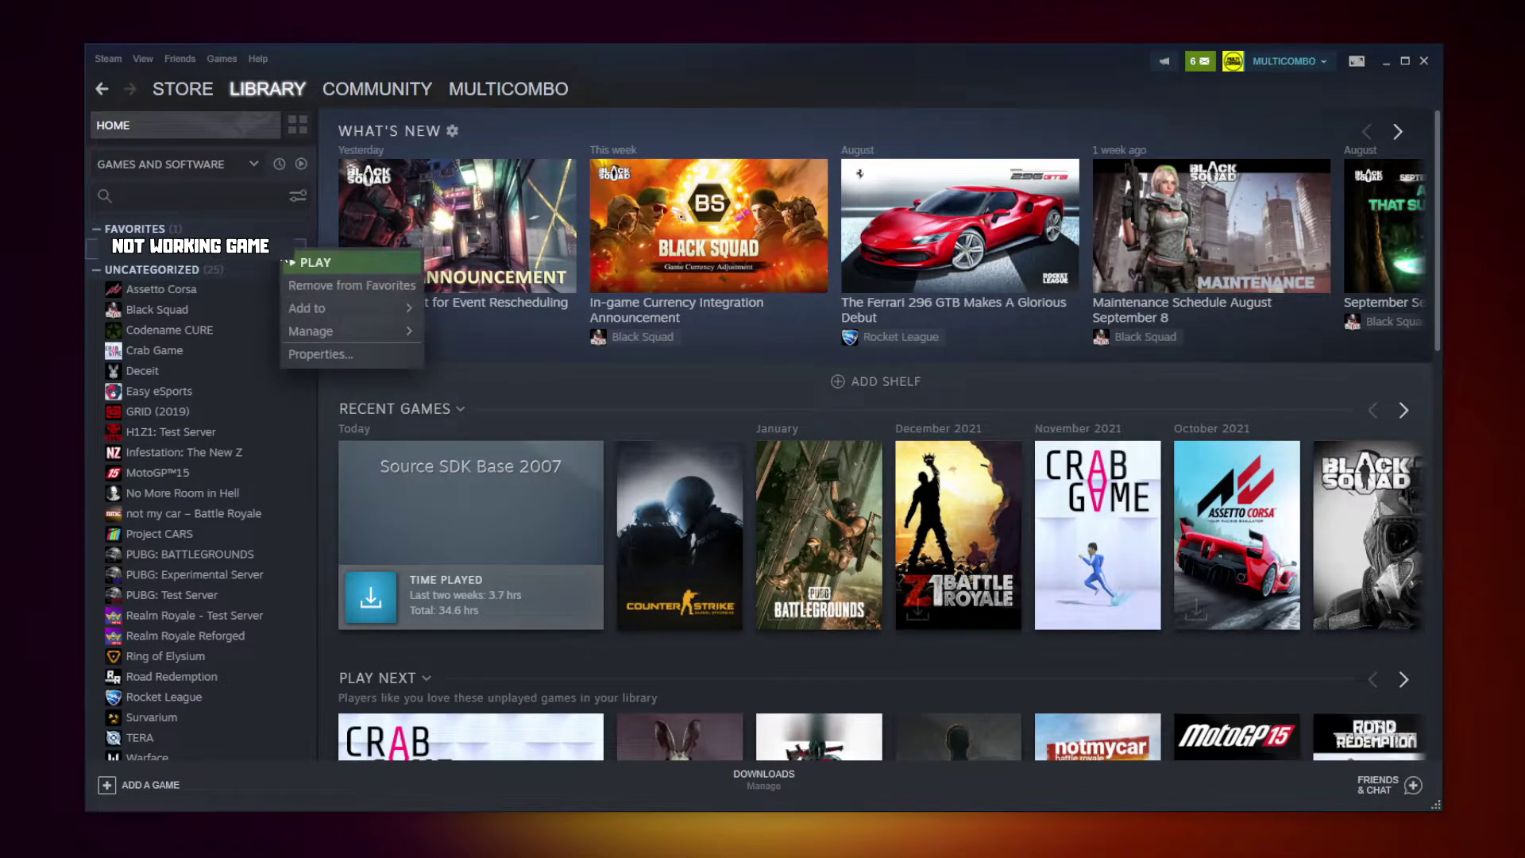
click(340, 354)
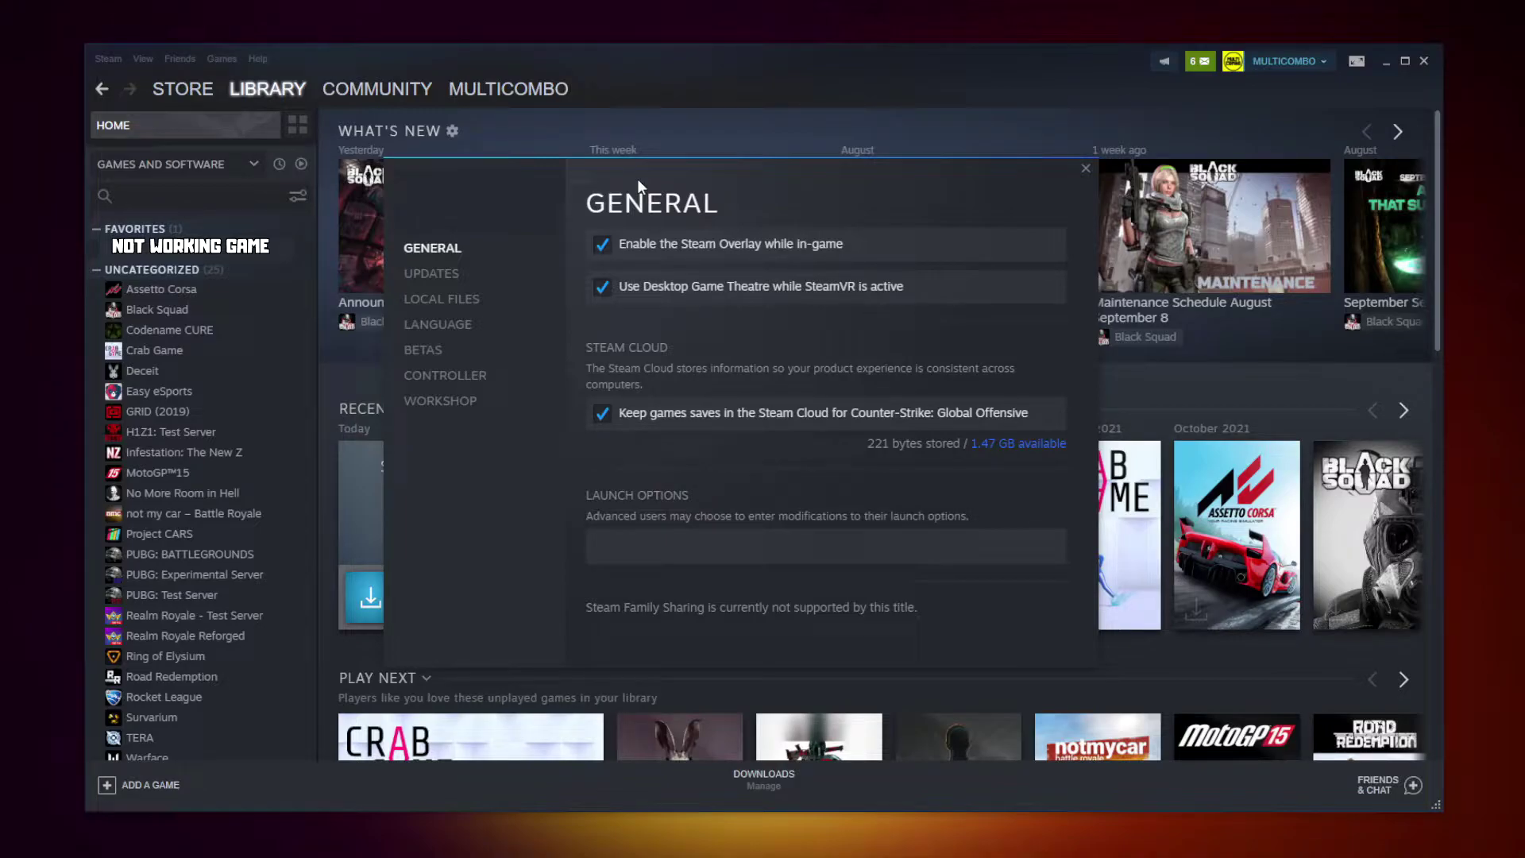
click(448, 306)
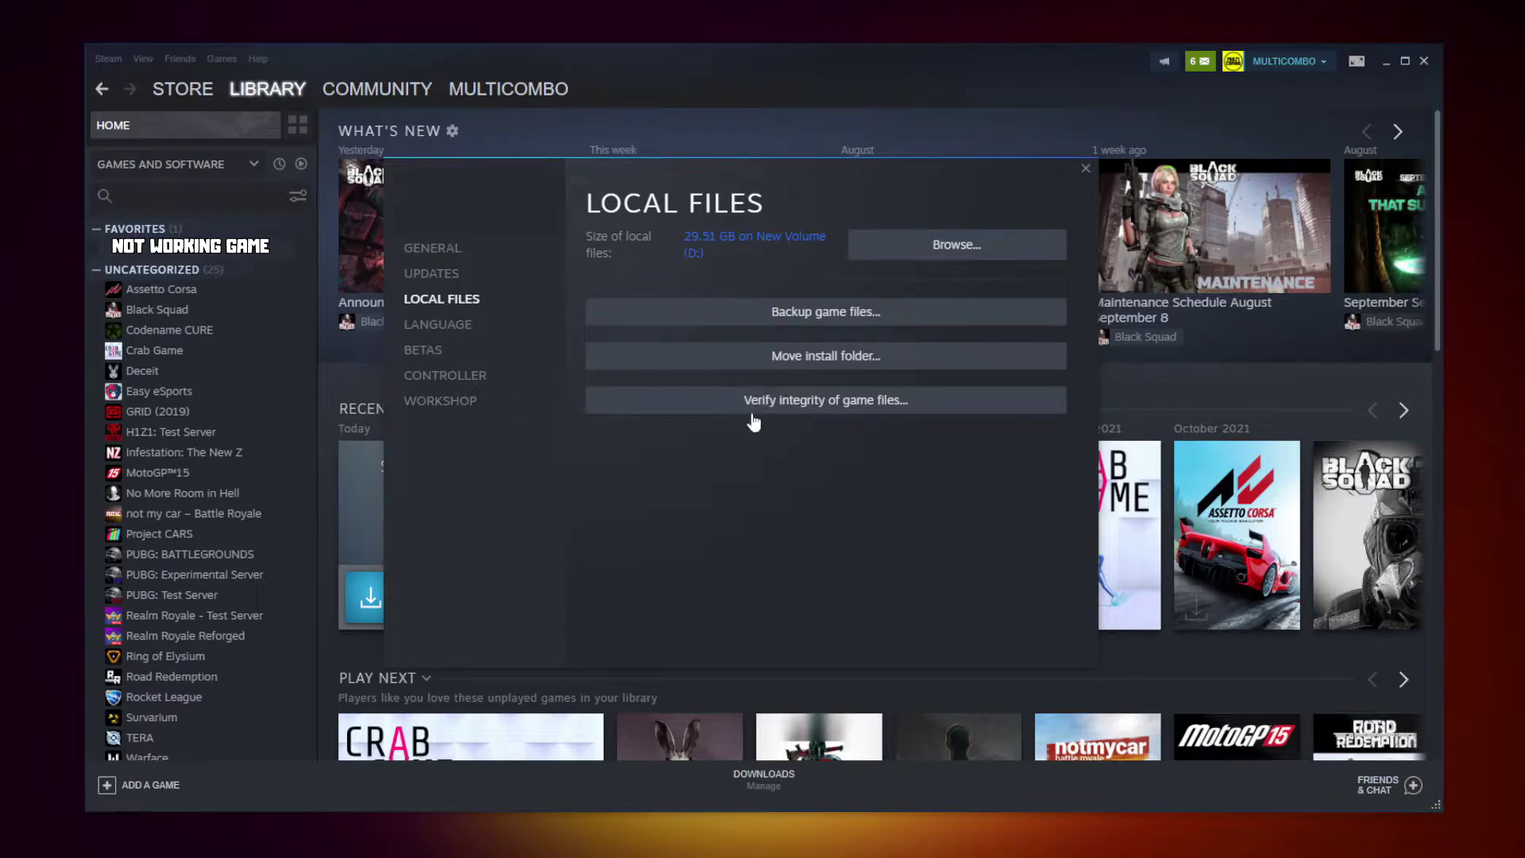
click(831, 409)
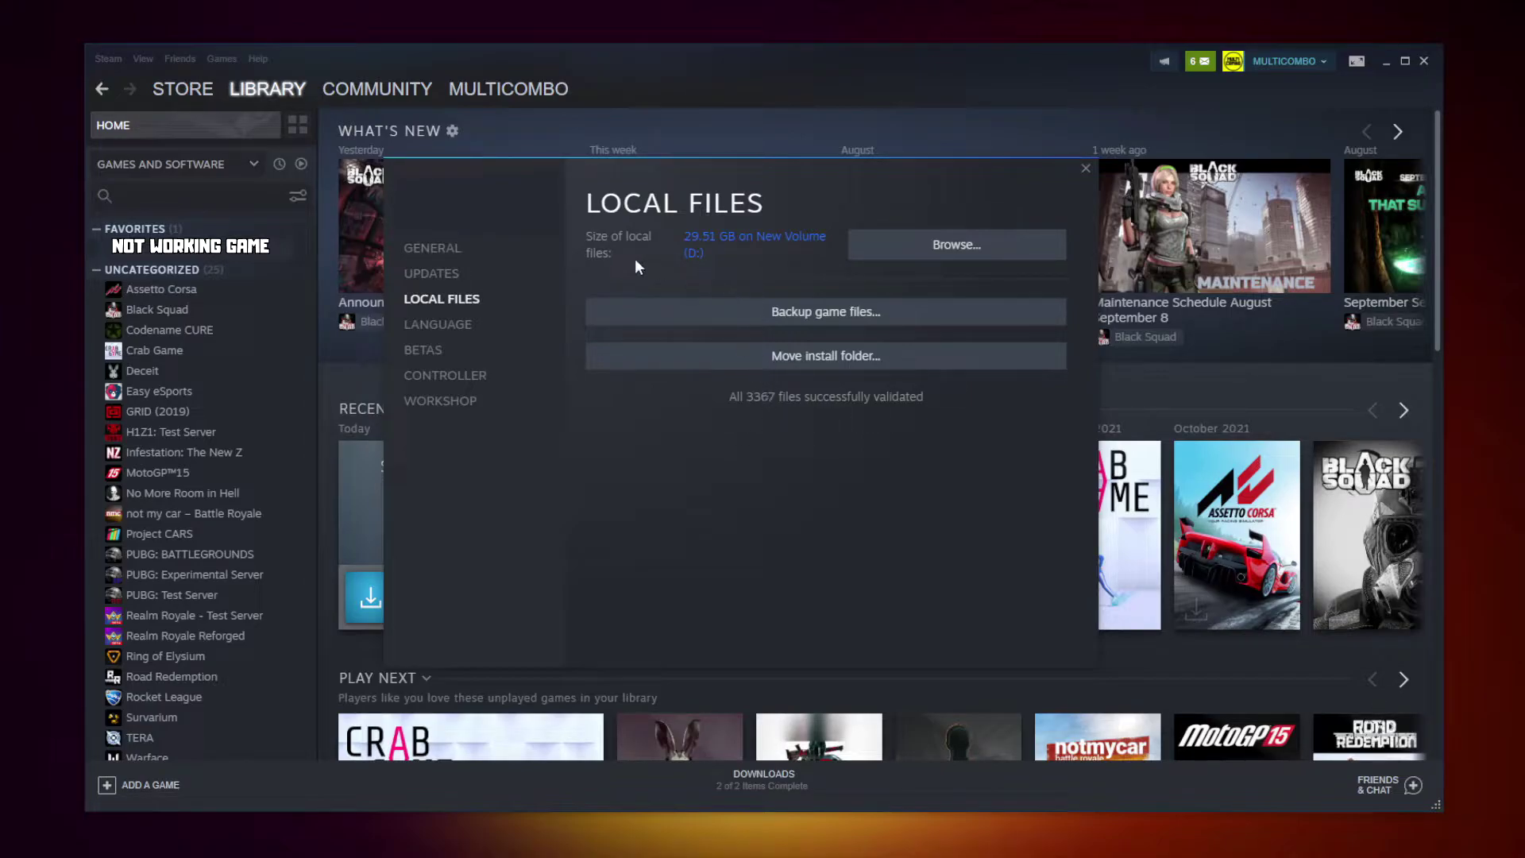
Browse to the game's local installation folder and open the properties of the game's application file.
click(961, 246)
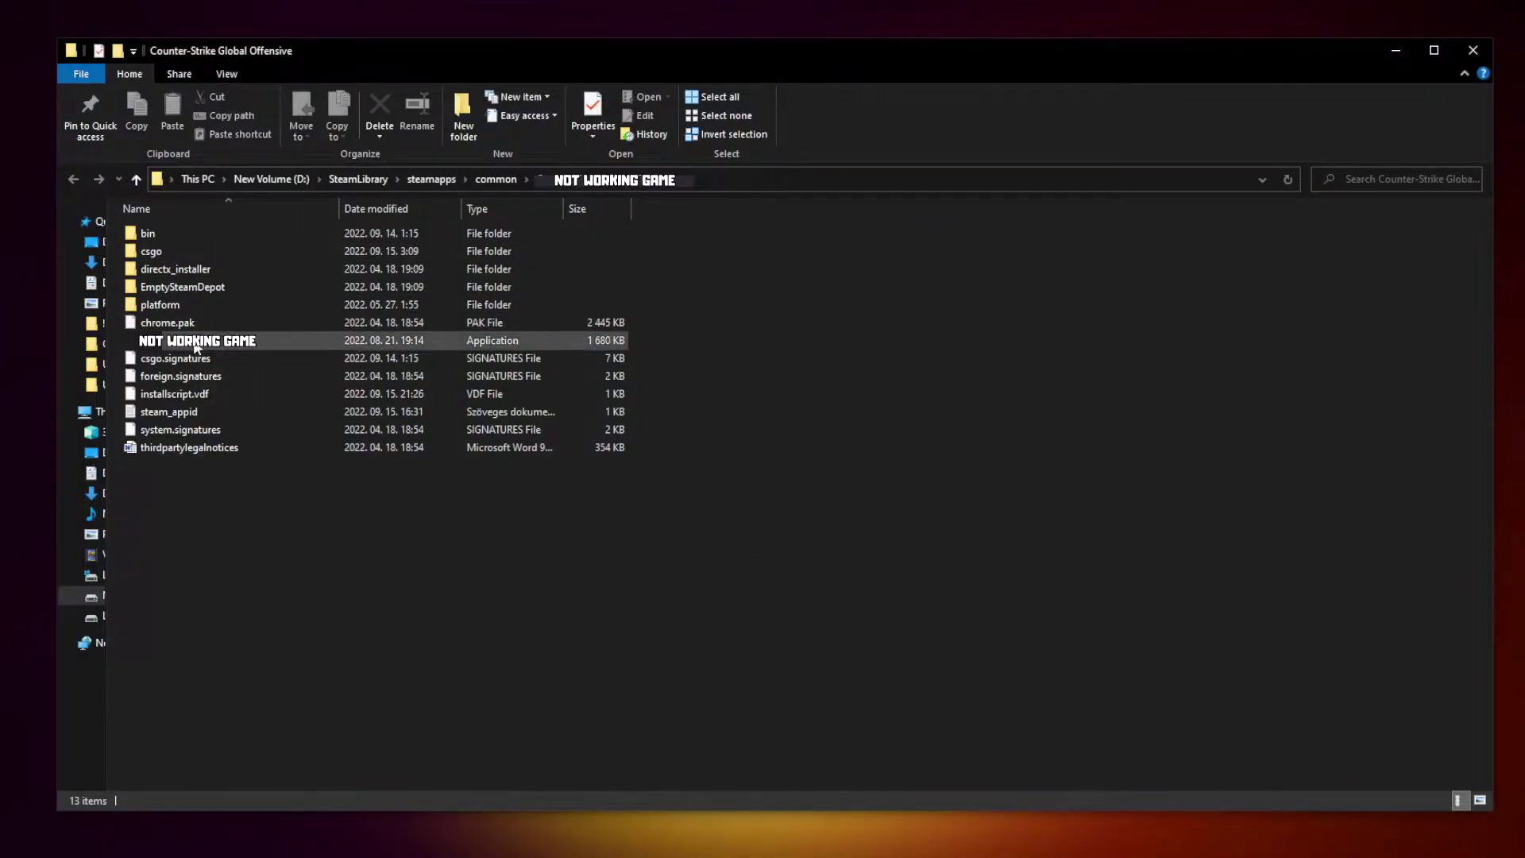
click(355, 347)
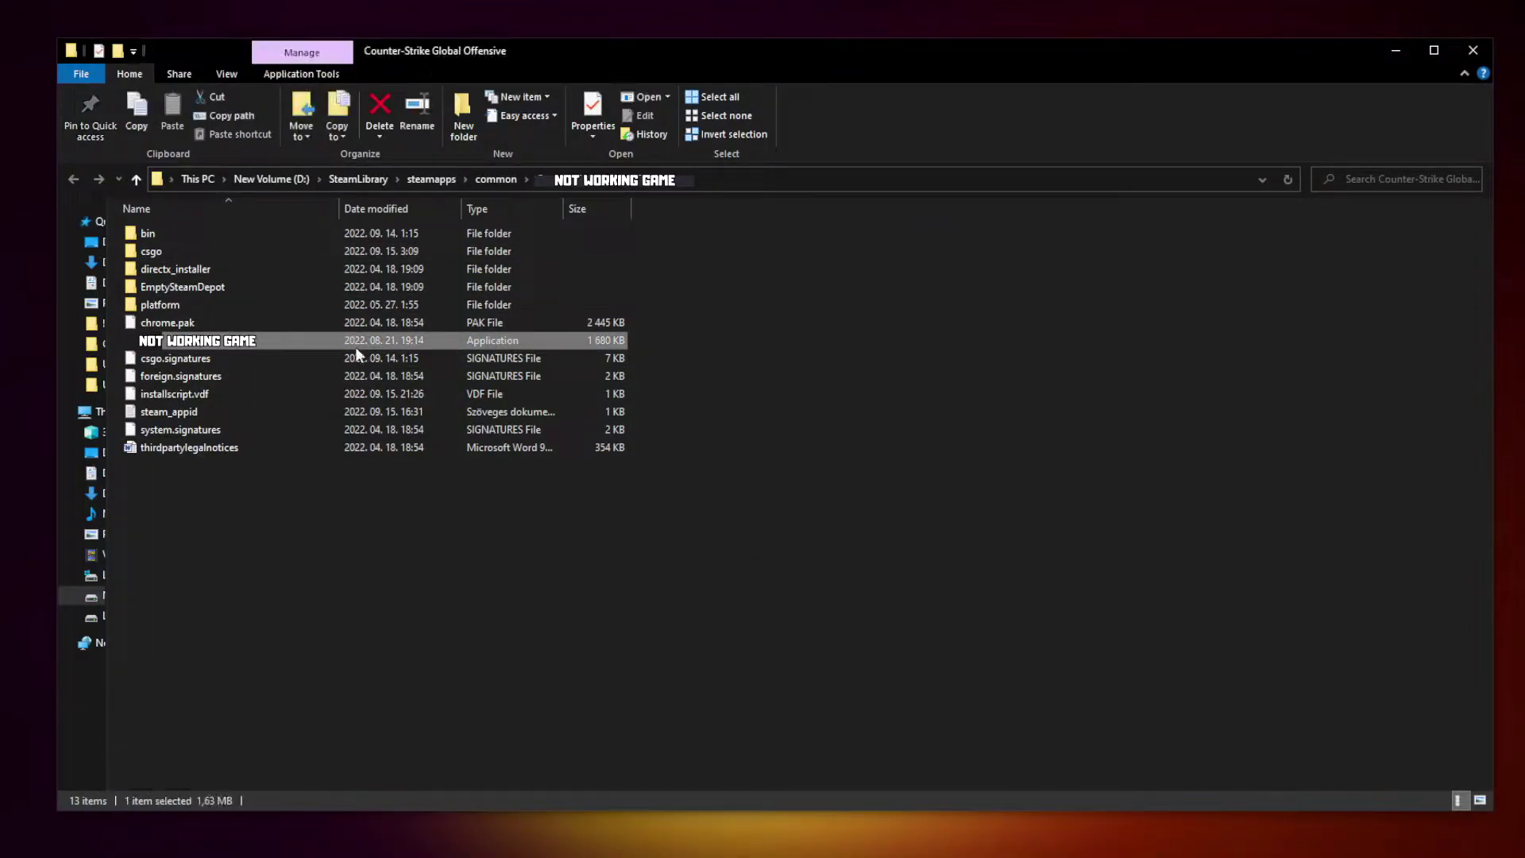
right_click(305, 340)
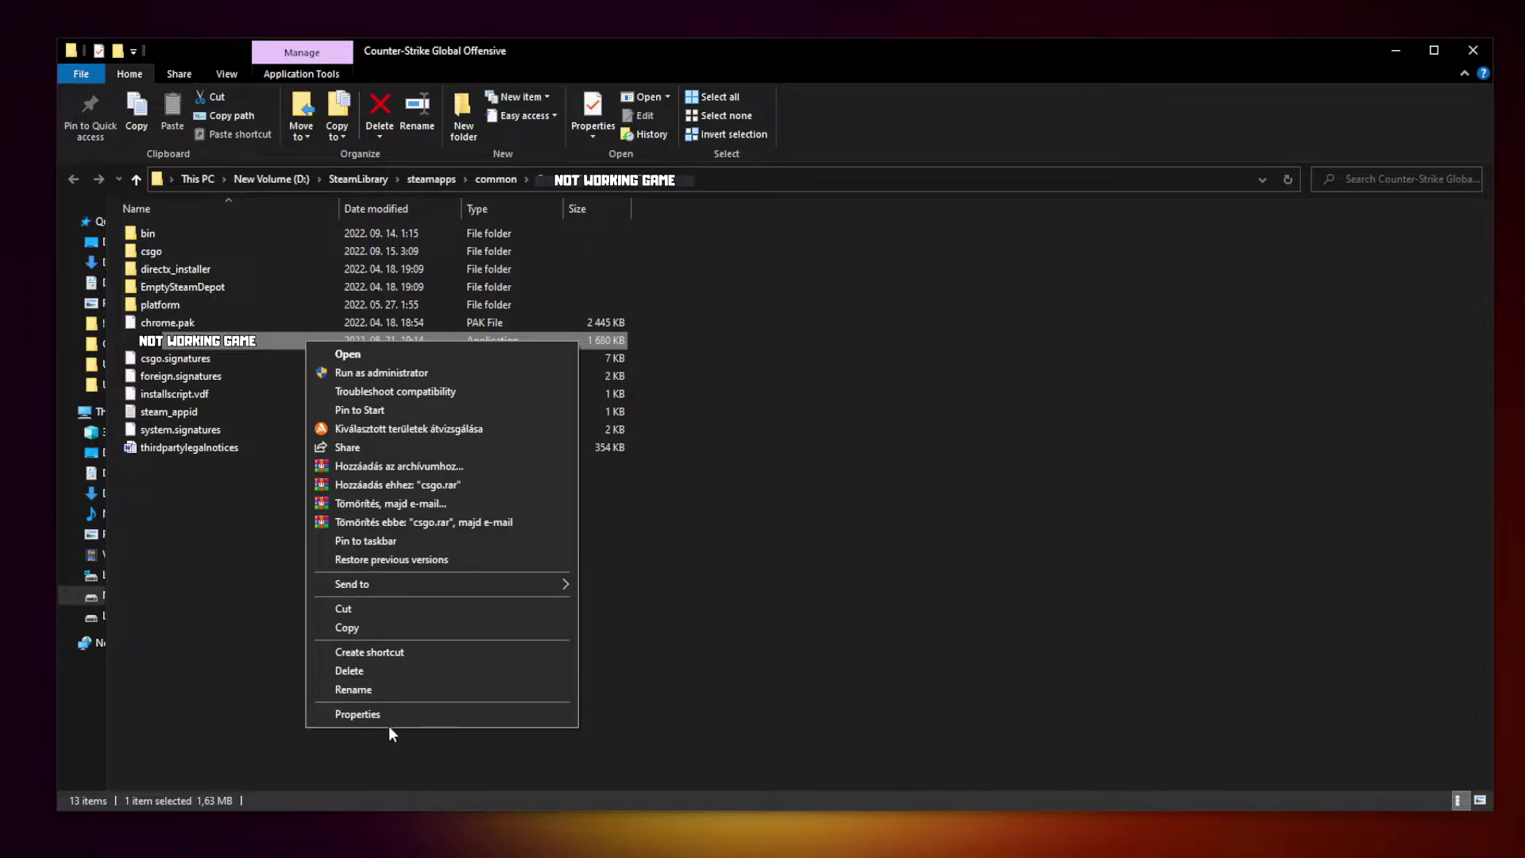
click(440, 712)
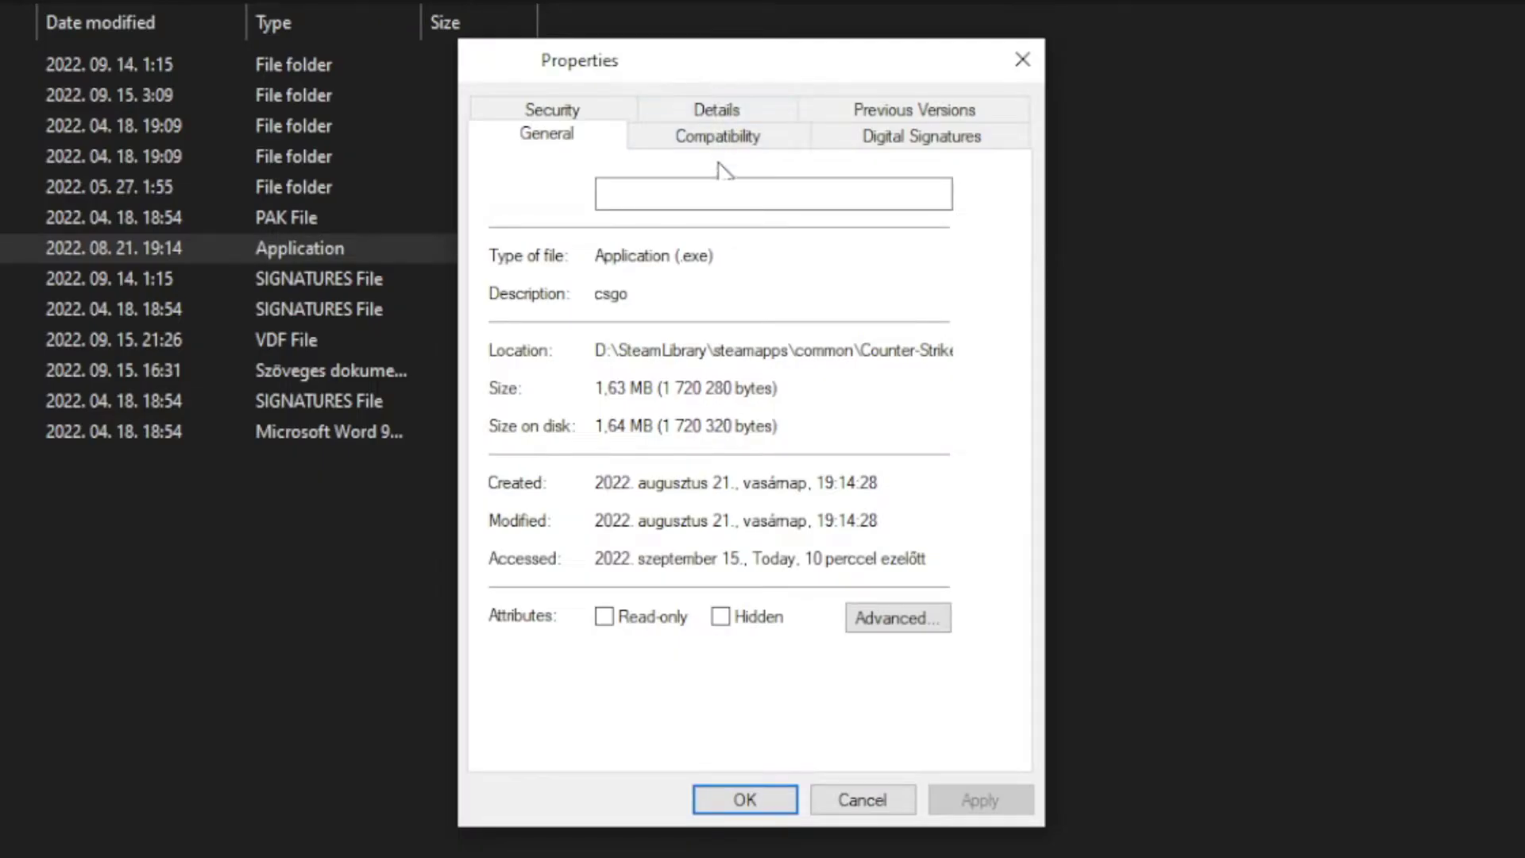
Enable compatibility mode for the game's application and set it to Windows 8.
click(734, 143)
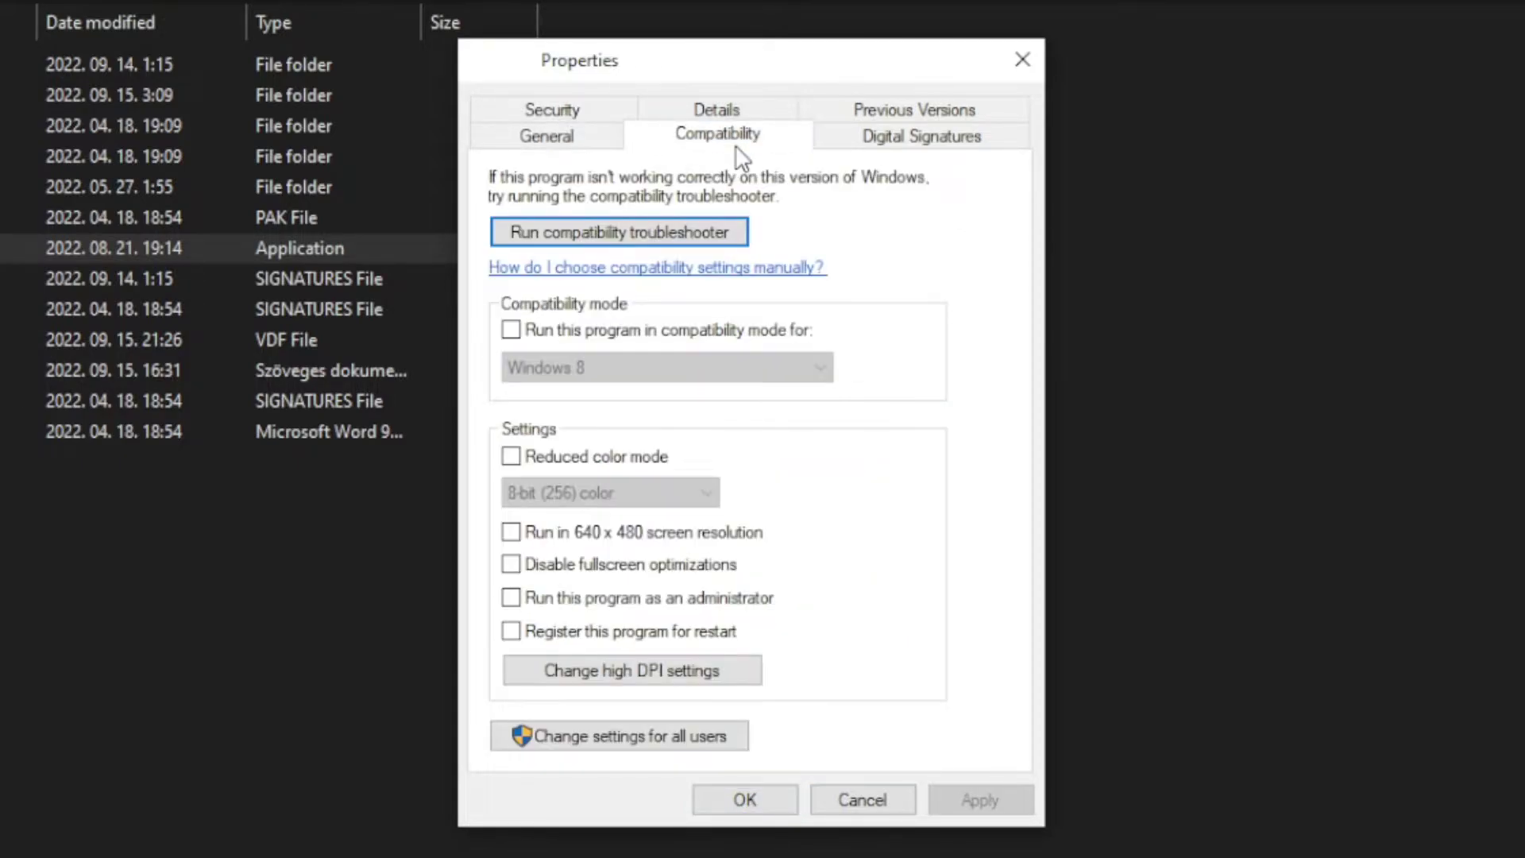
click(516, 332)
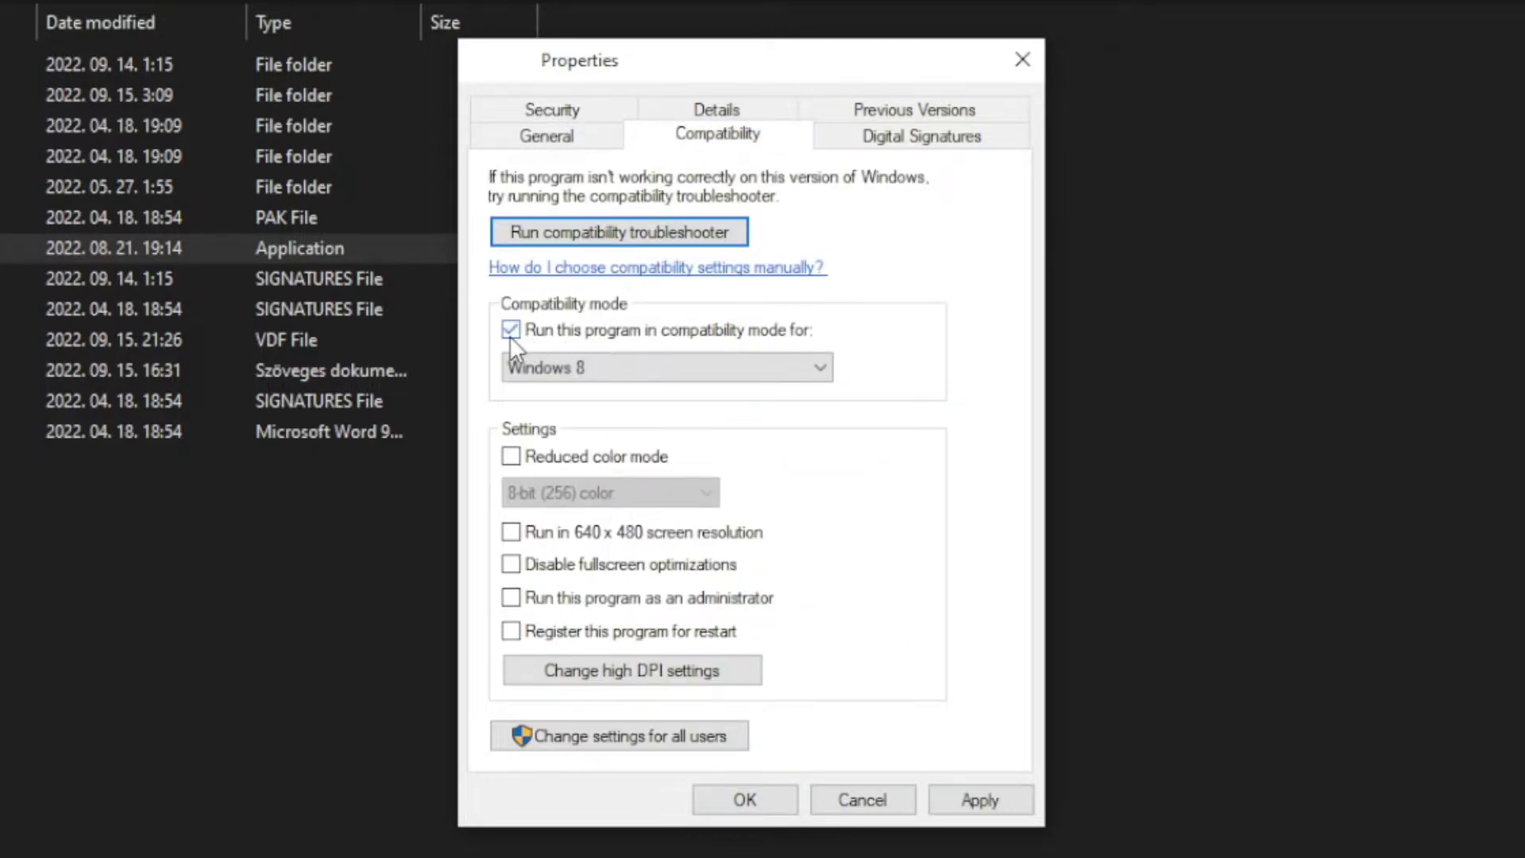
click(590, 359)
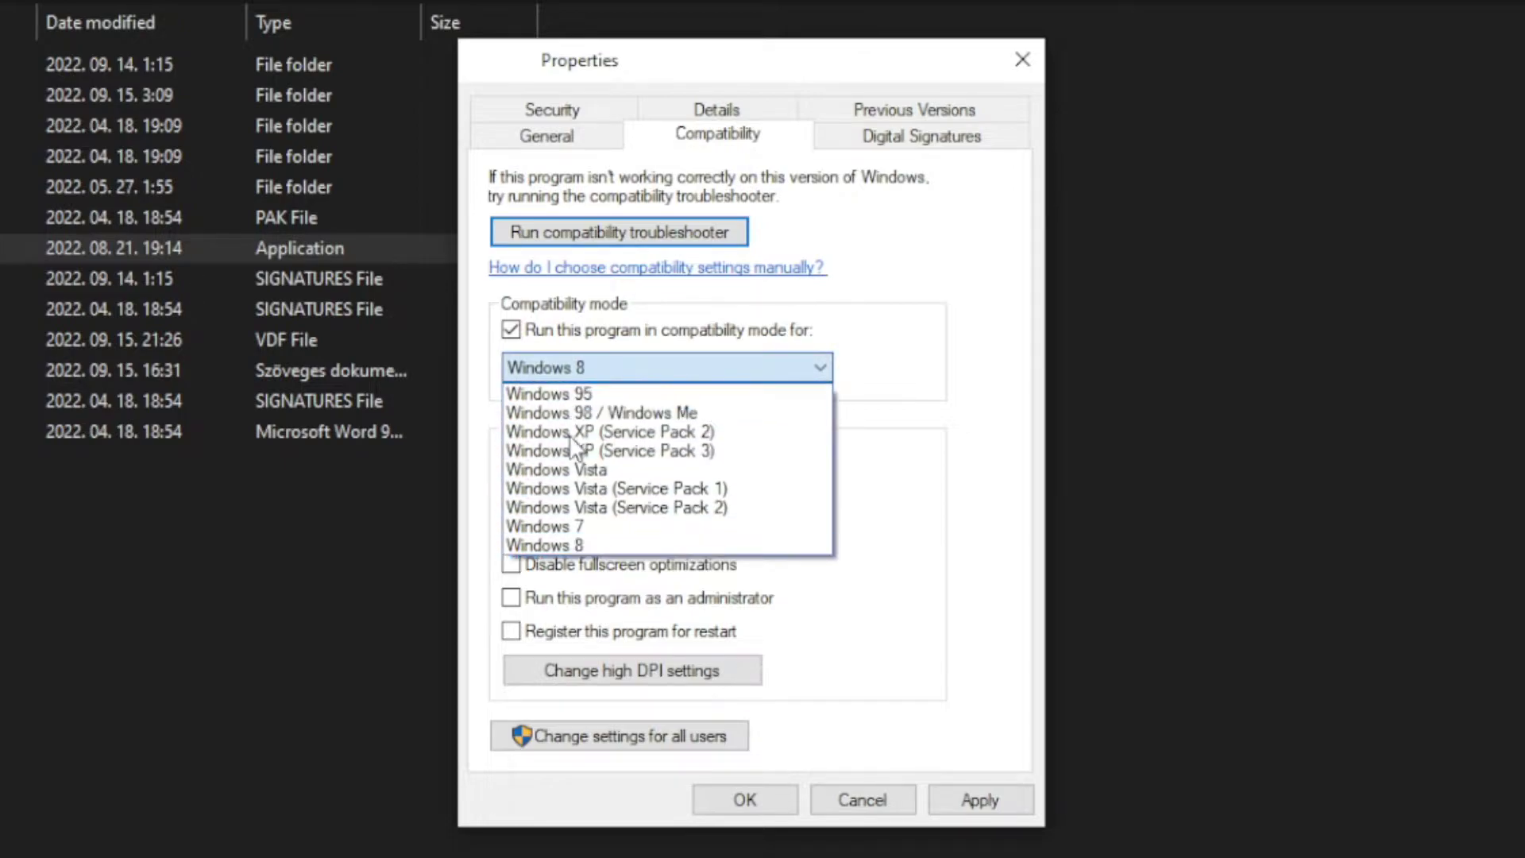
click(586, 546)
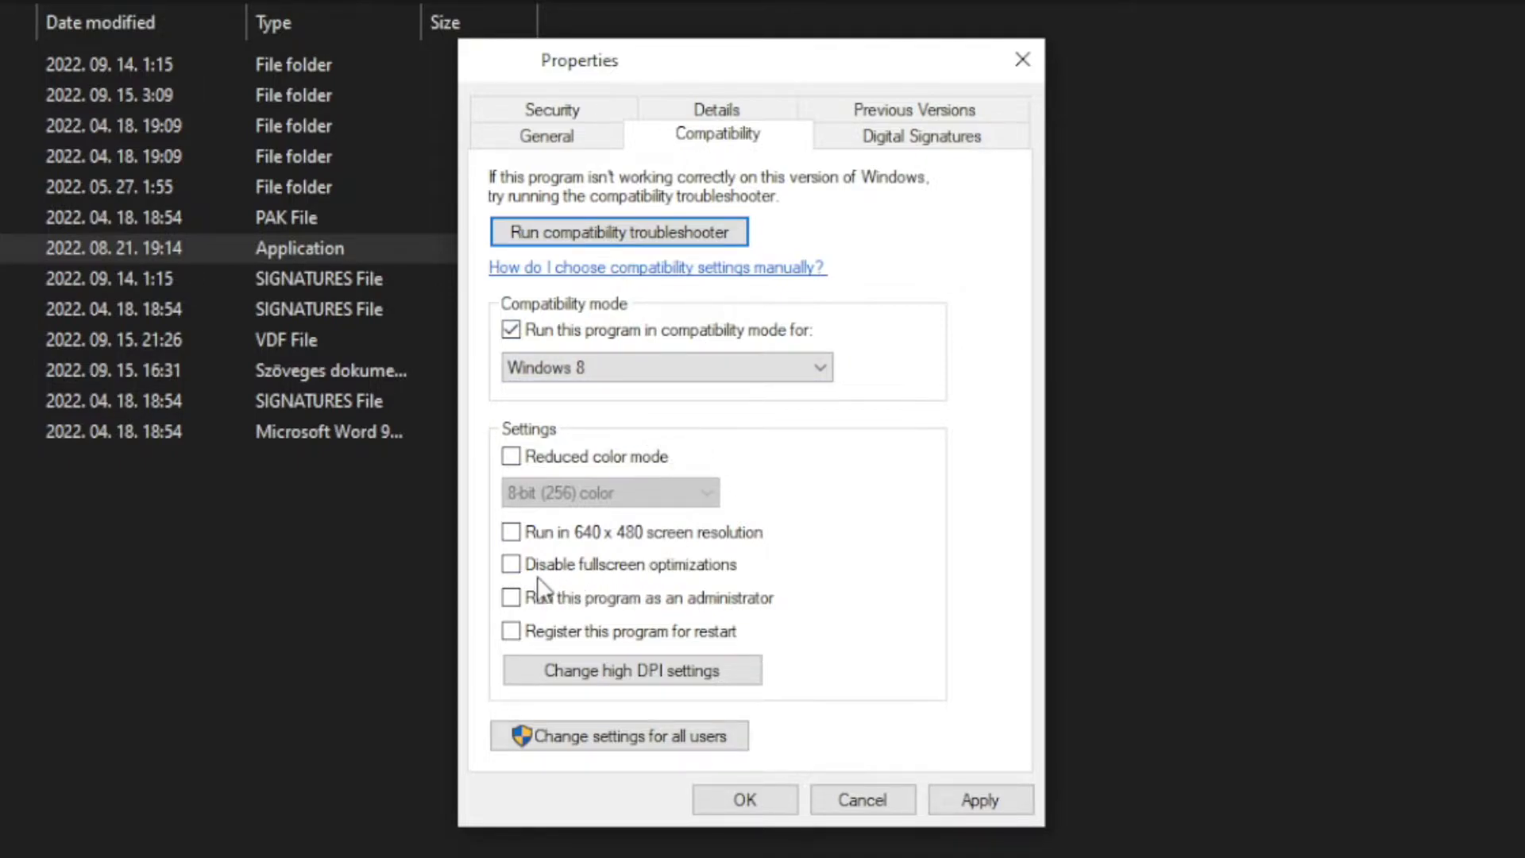
Disable fullscreen optimizations and enable running as an administrator for the game's application, and apply the compatibility settings.
click(617, 570)
click(732, 599)
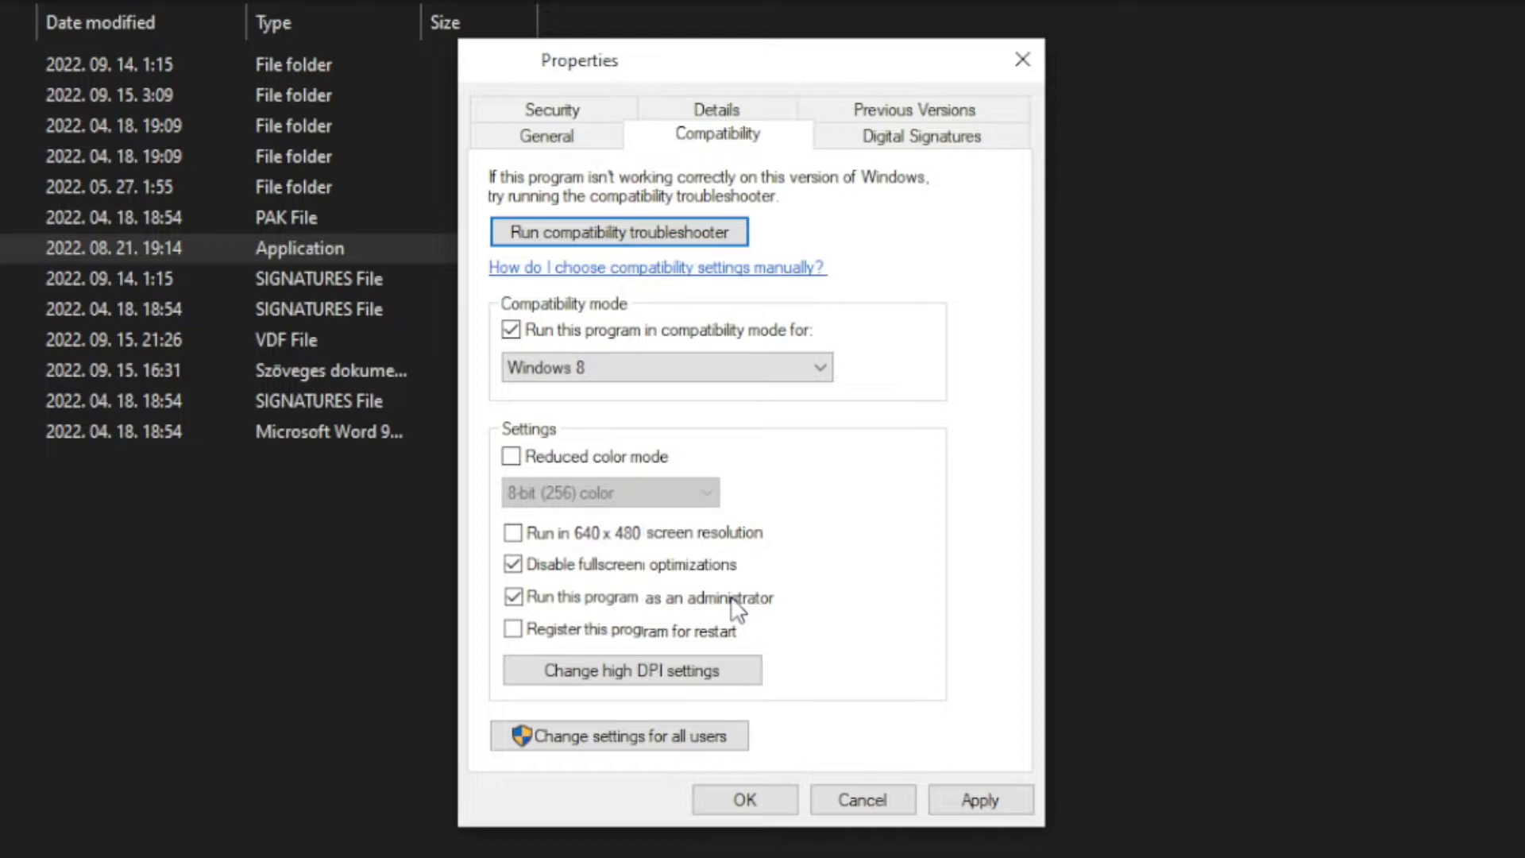
click(989, 800)
click(743, 802)
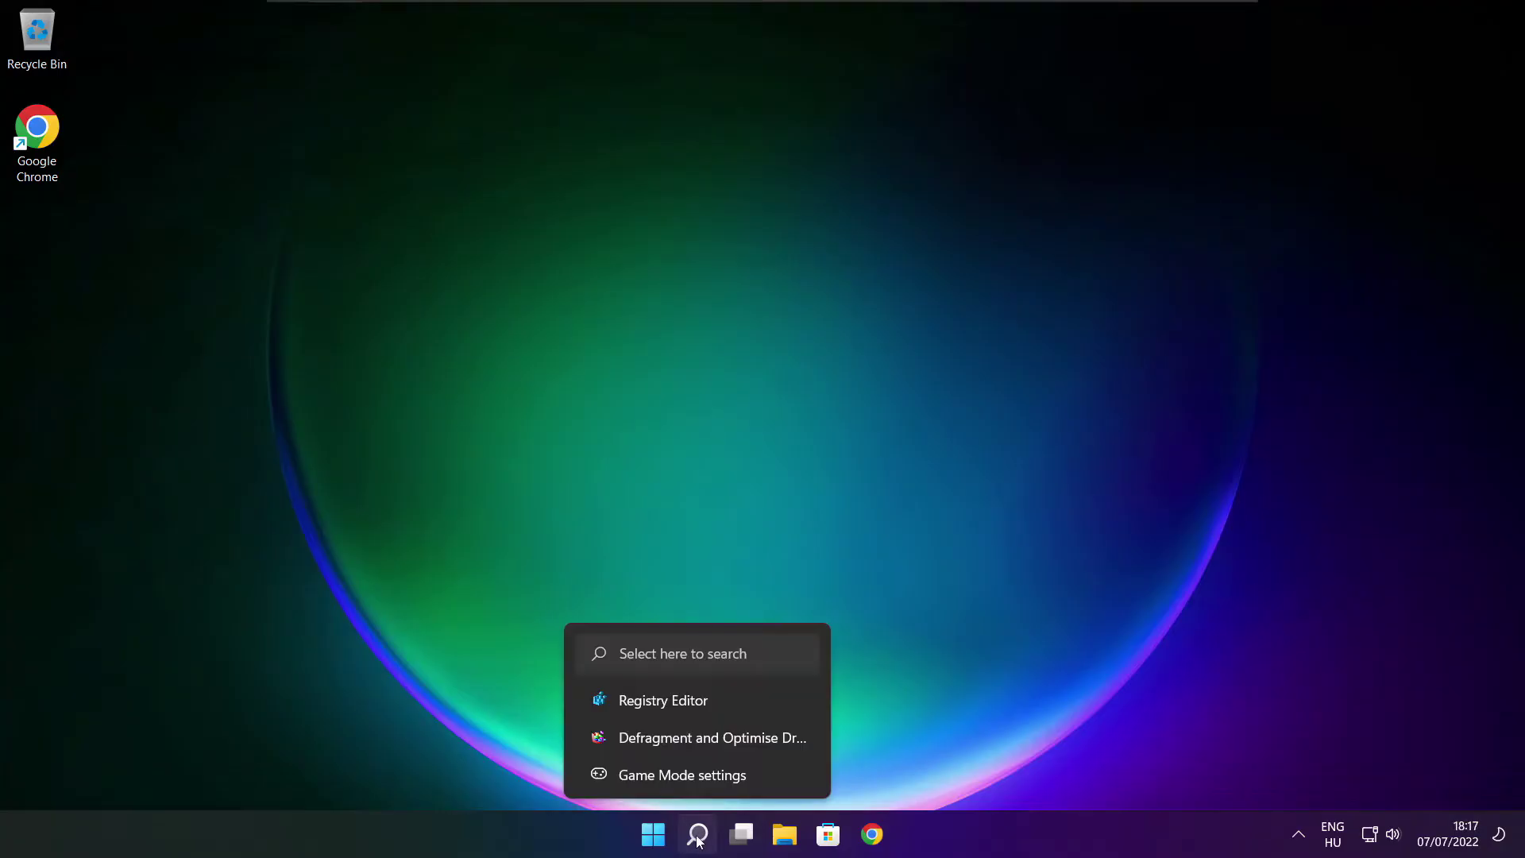
Search Windows for "updates", check for updates in Windows Update, and close Settings.
click(697, 834)
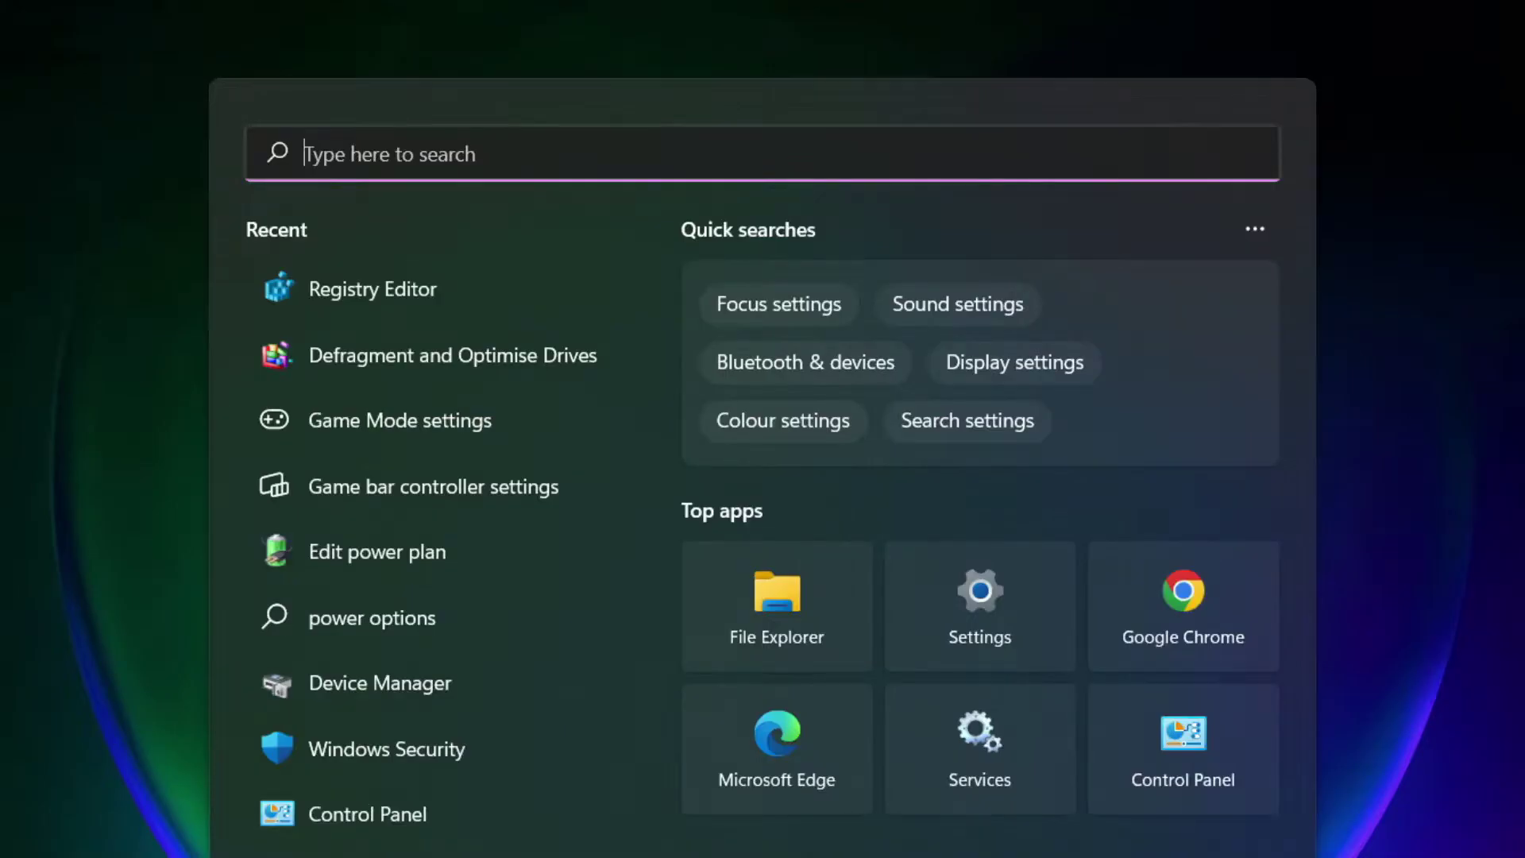
text(u)
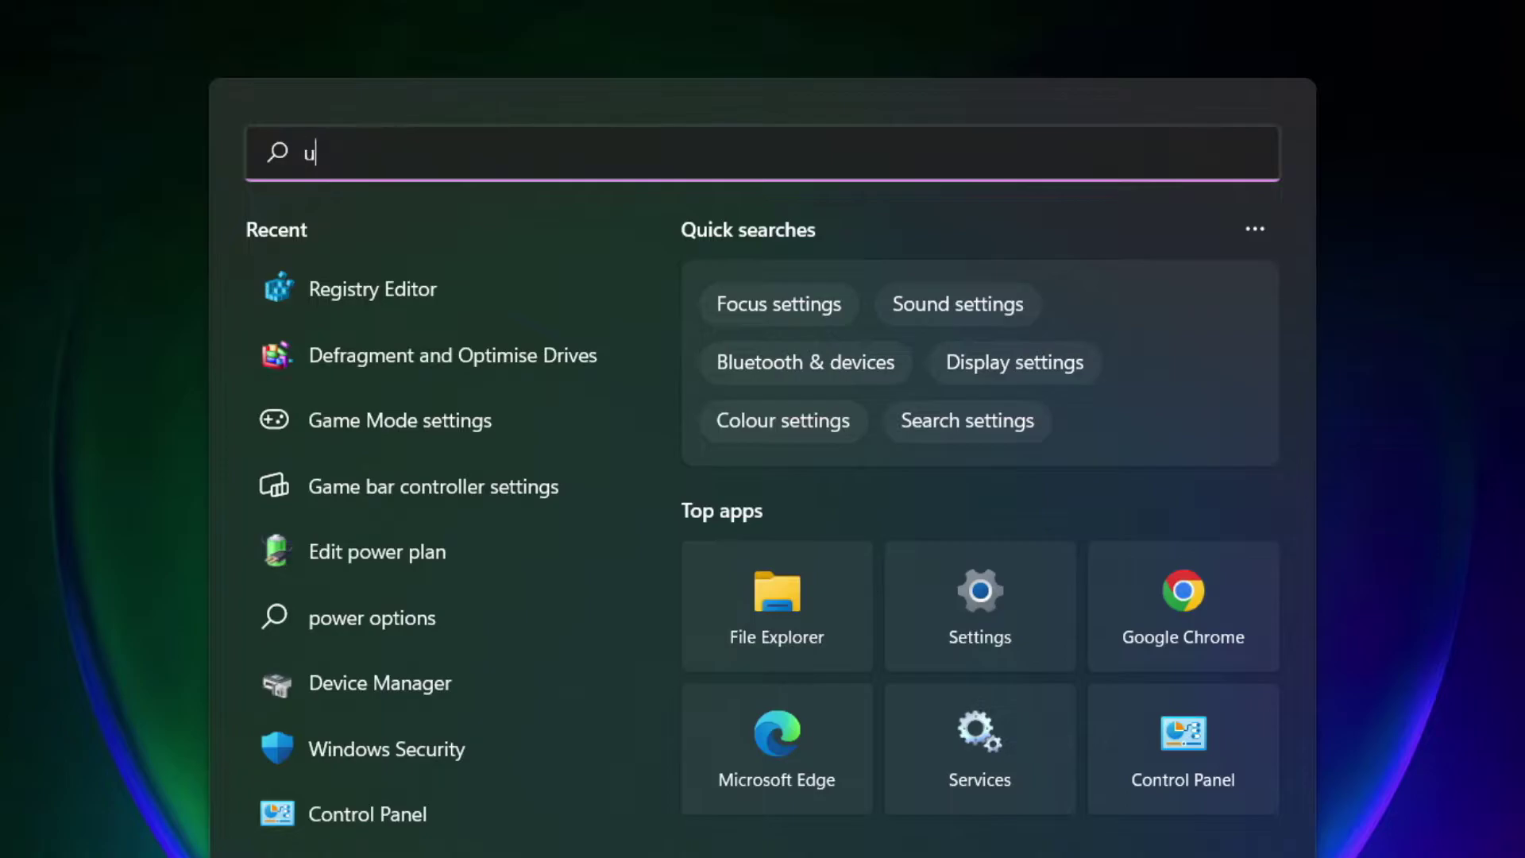
text(pdates)
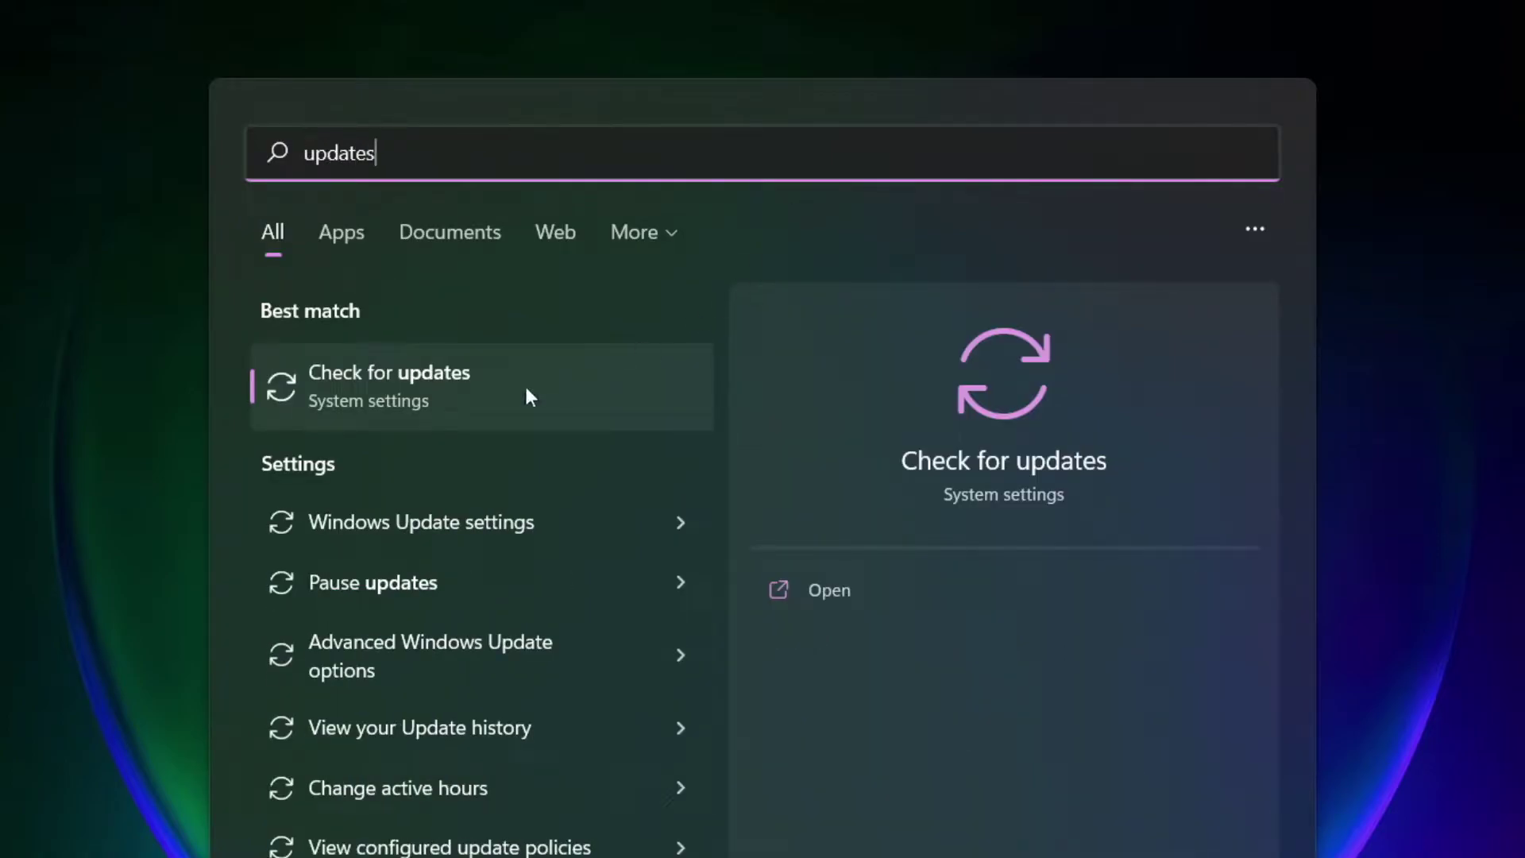
click(462, 398)
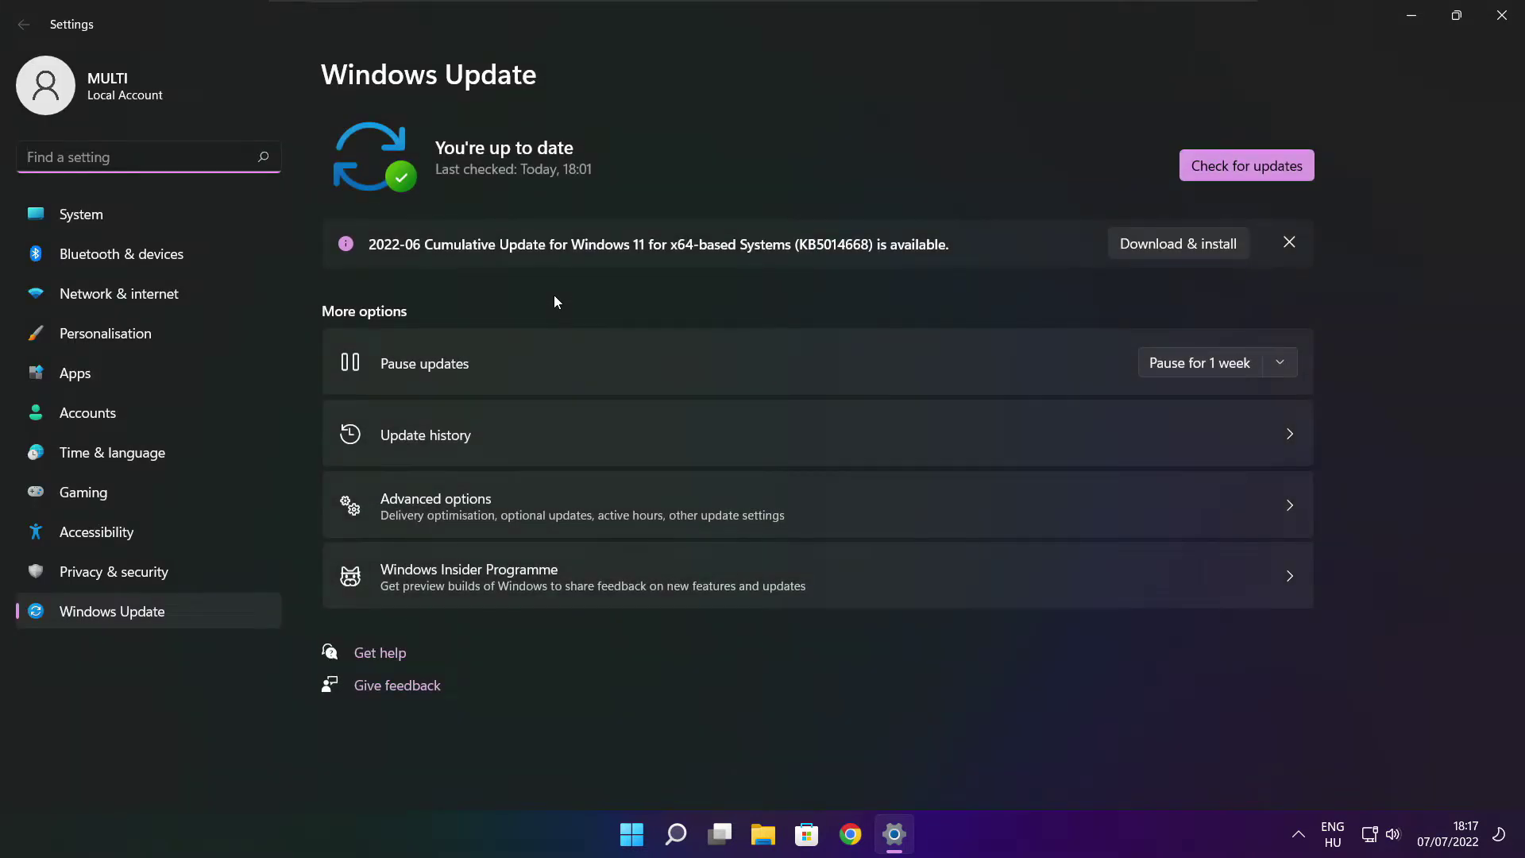
click(1246, 167)
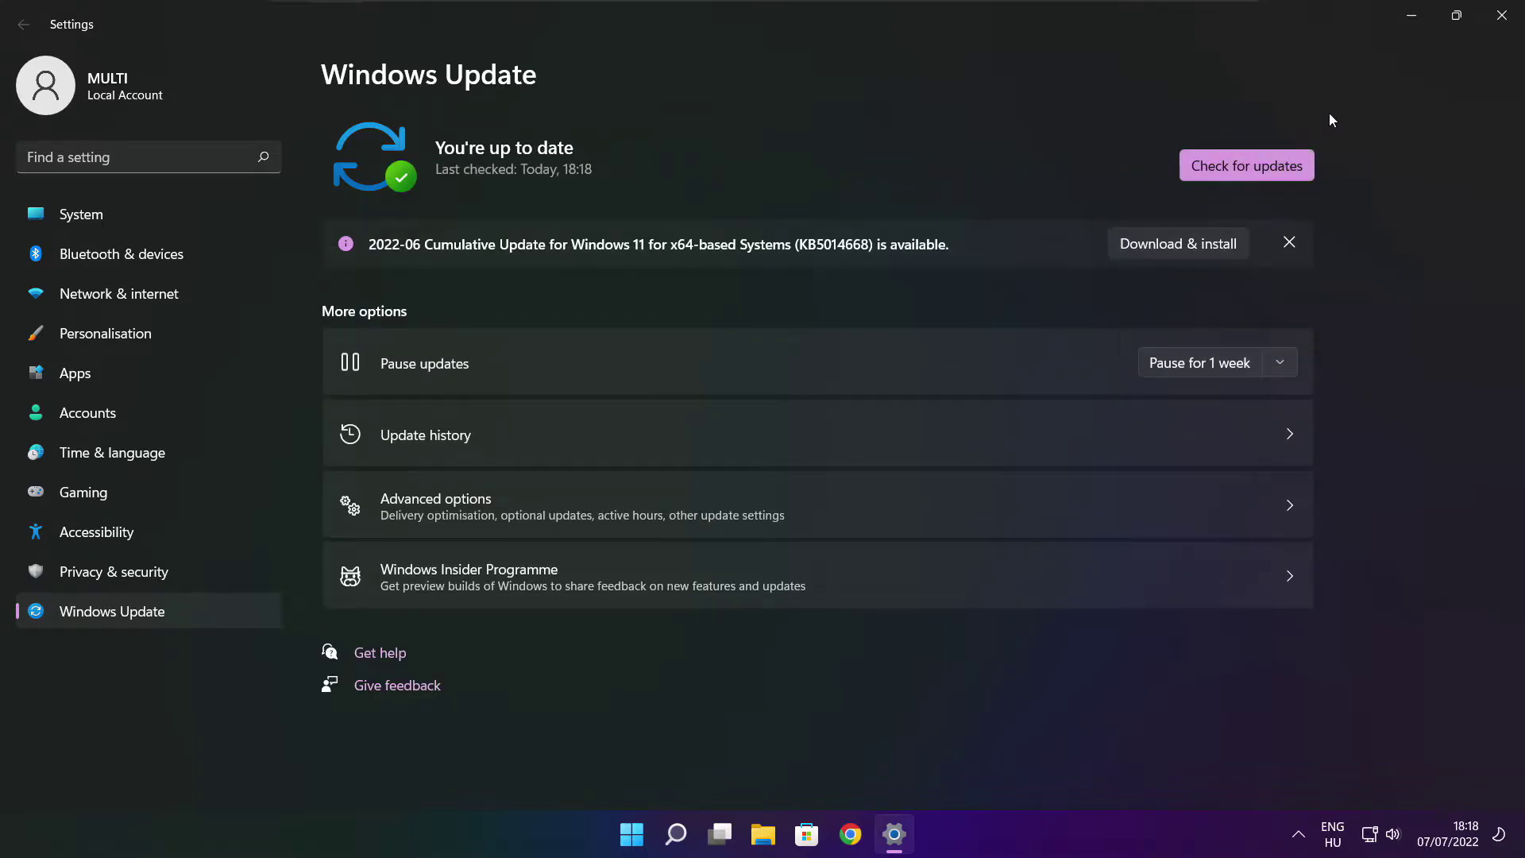
click(1500, 23)
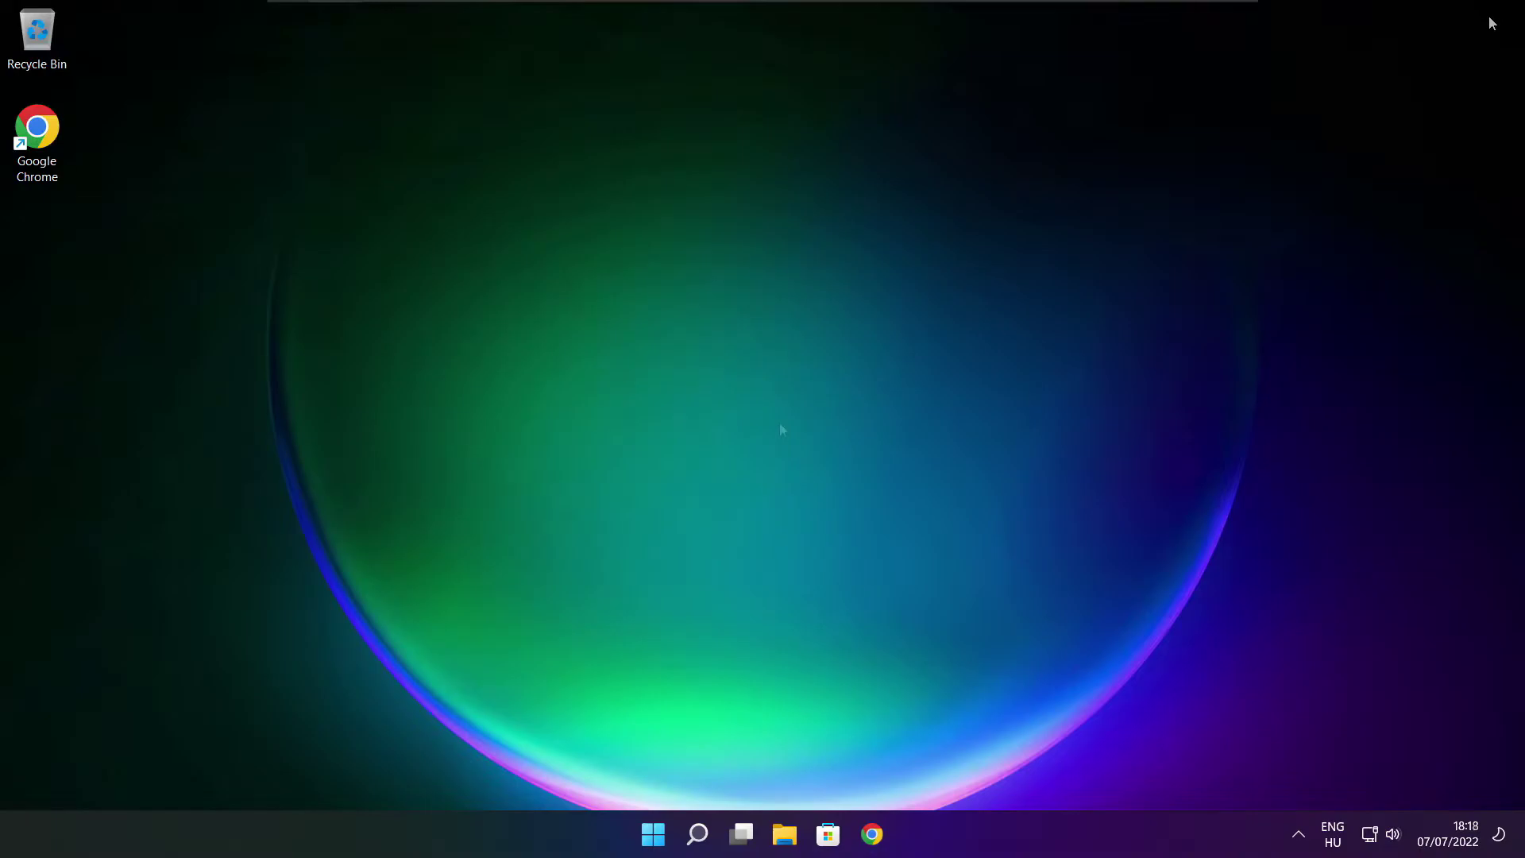
In Google Chrome, download the English DirectX End-User Runtime Web Installer from microsoft.com/en-us/download/details.aspx?id=35.
click(872, 835)
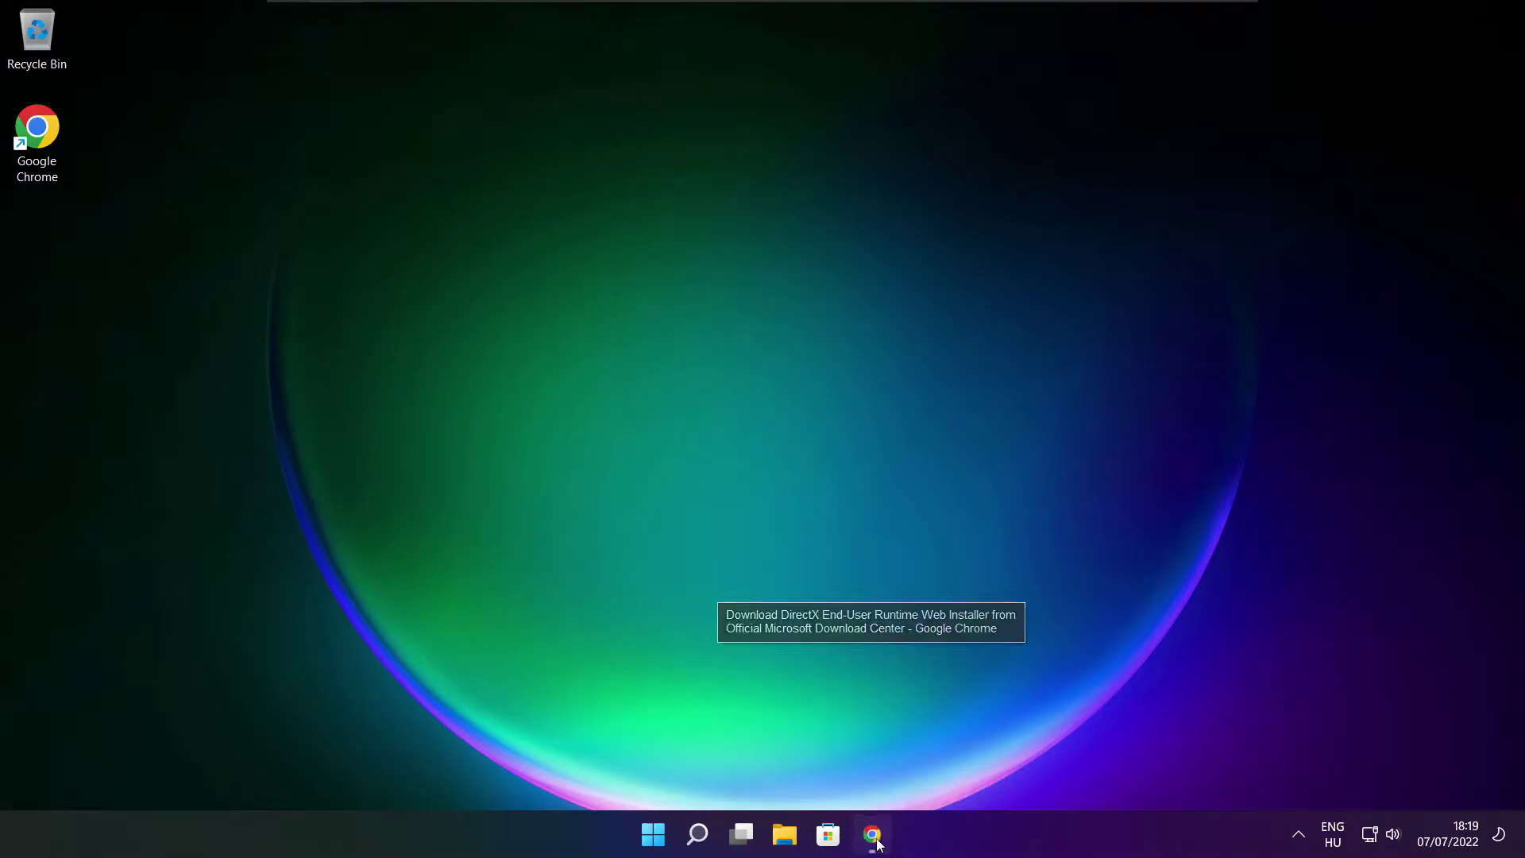
key(ctrl+l)
key(End)
click(544, 579)
scroll(565, 332, down, 4)
drag(566, 331, 651, 338)
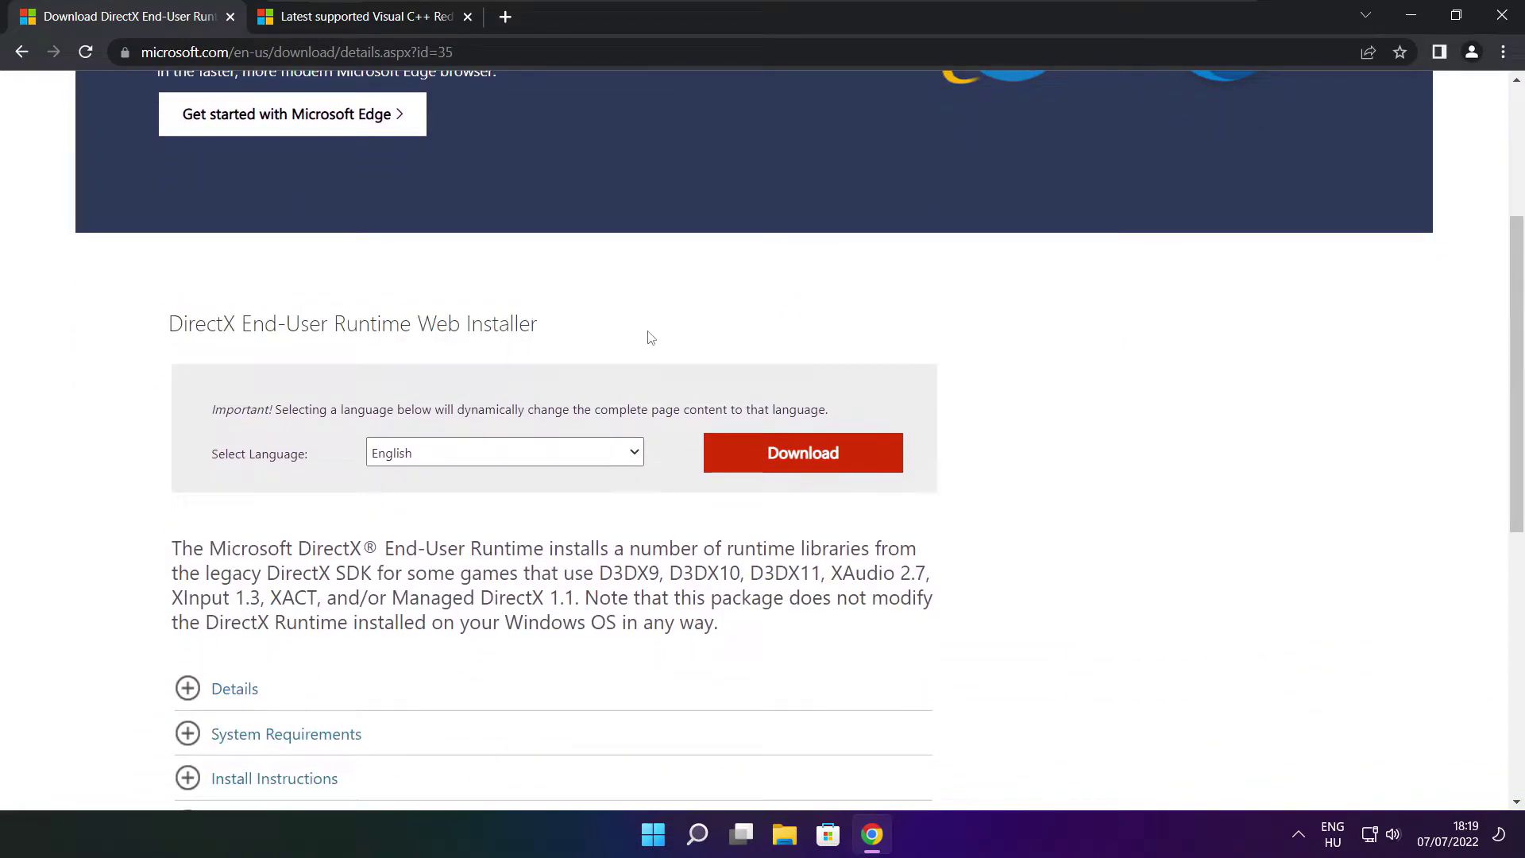
click(807, 458)
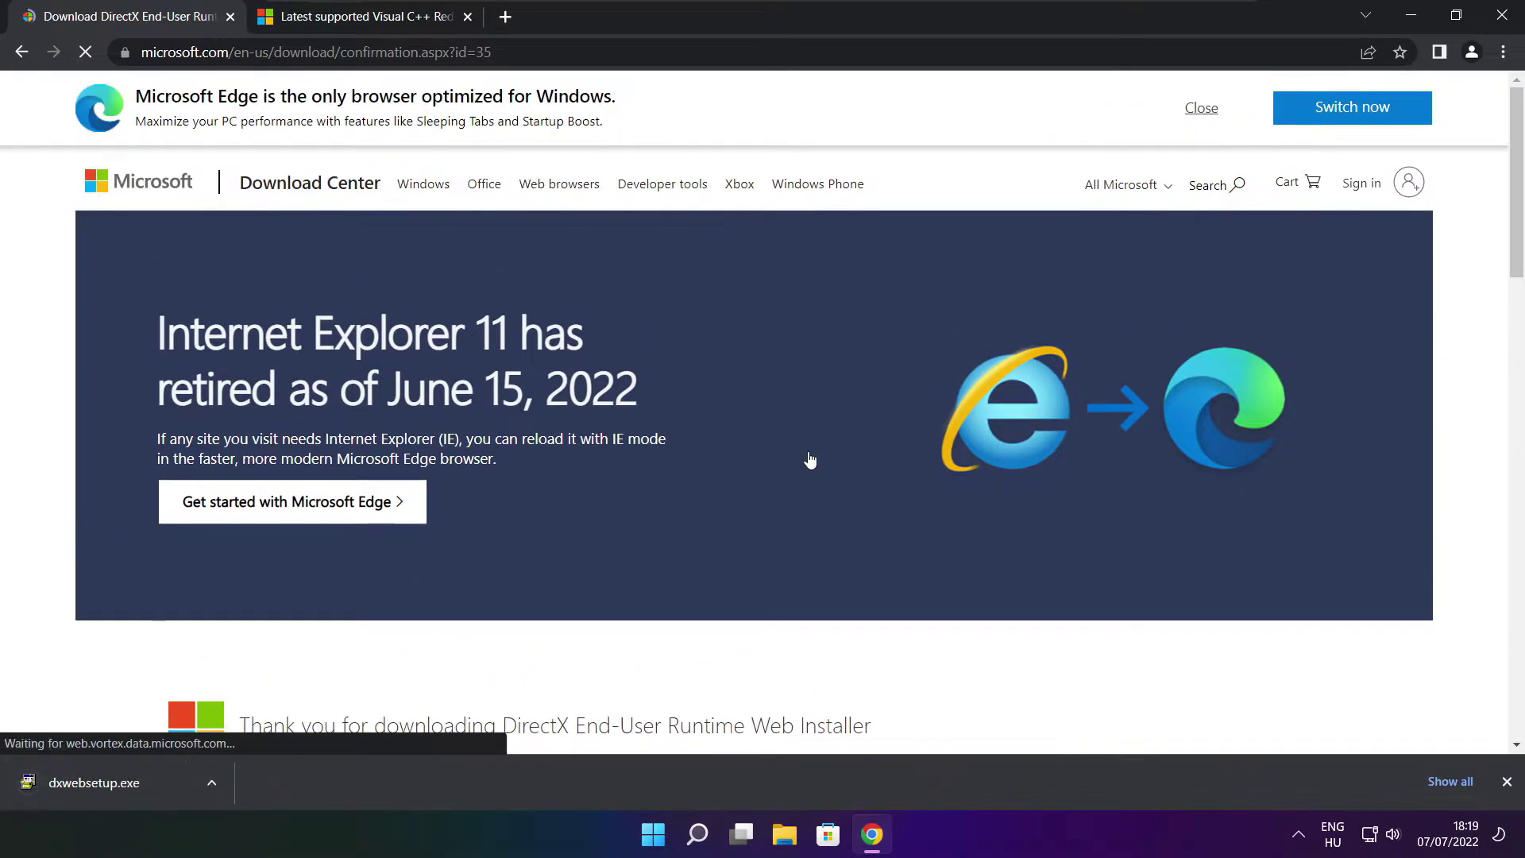
Install DirectX from dxwebsetup.exe, accepting the agreement and declining the Bing Bar, and close its download page.
click(143, 783)
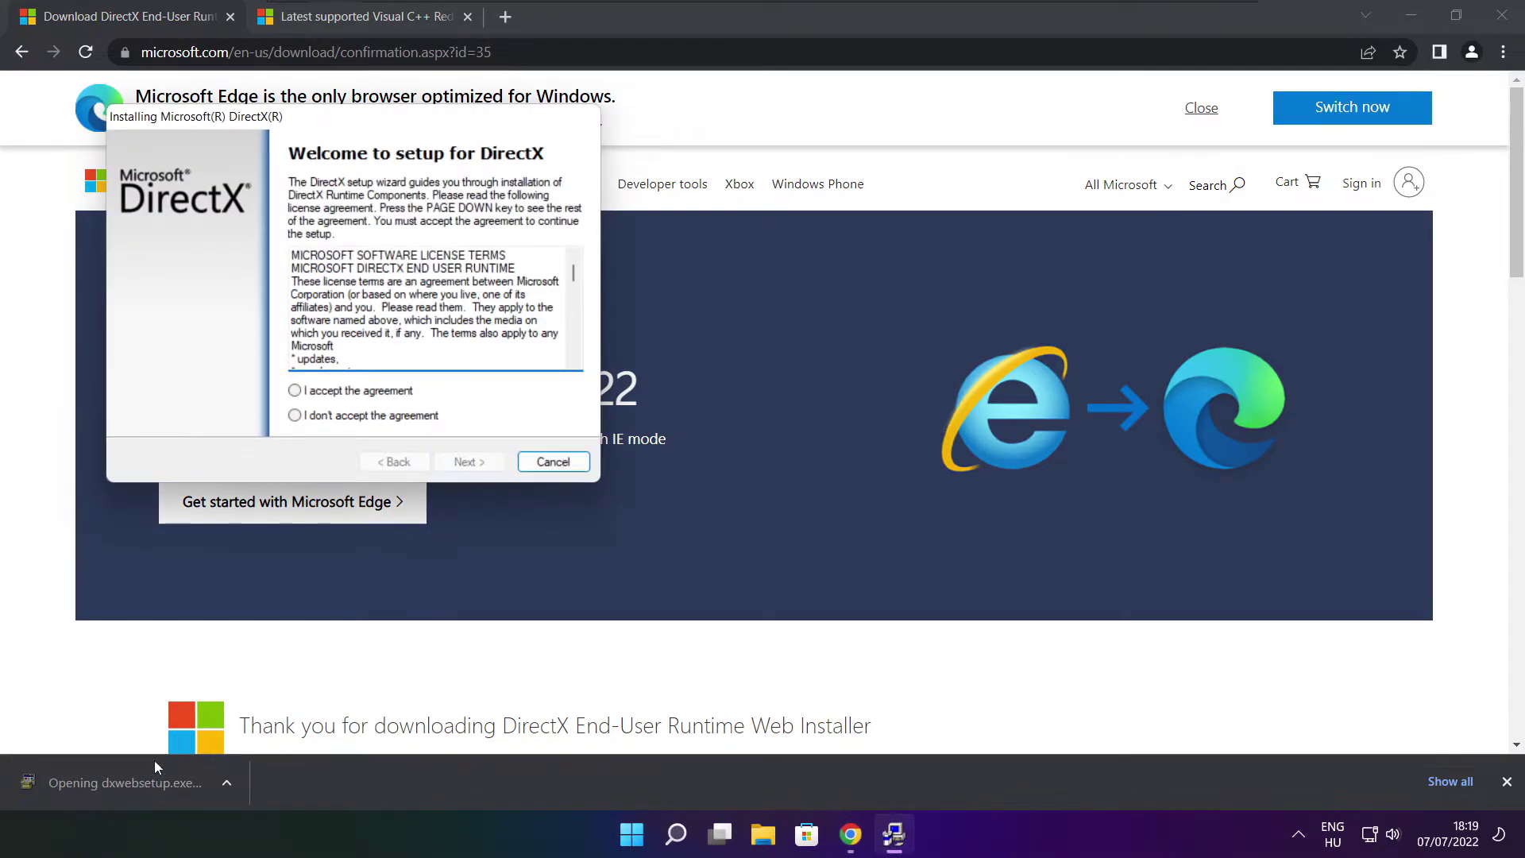
drag(321, 123, 727, 230)
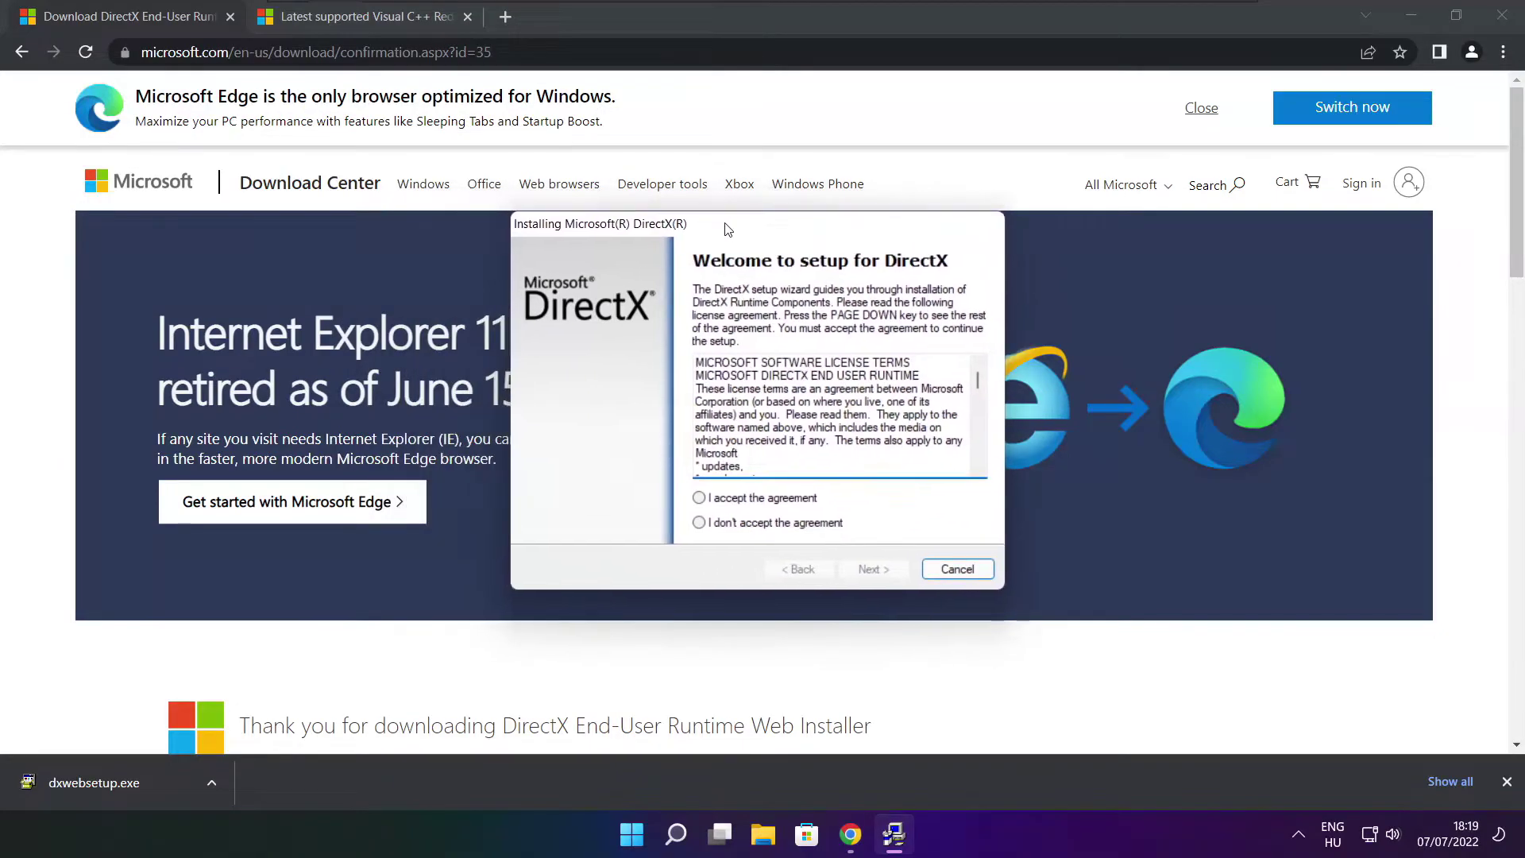
drag(978, 375, 978, 452)
click(732, 498)
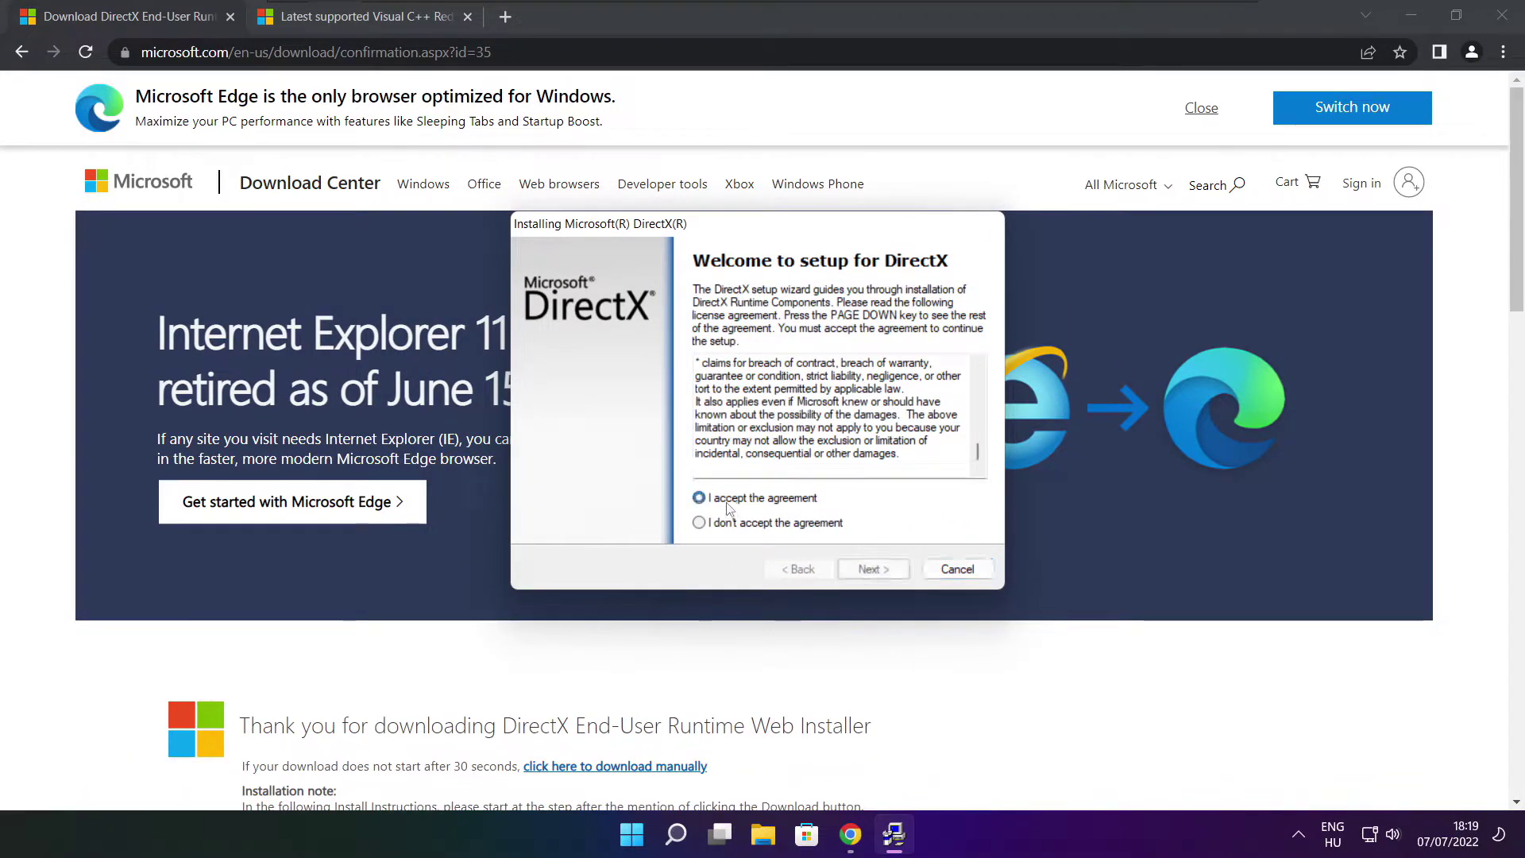
click(873, 568)
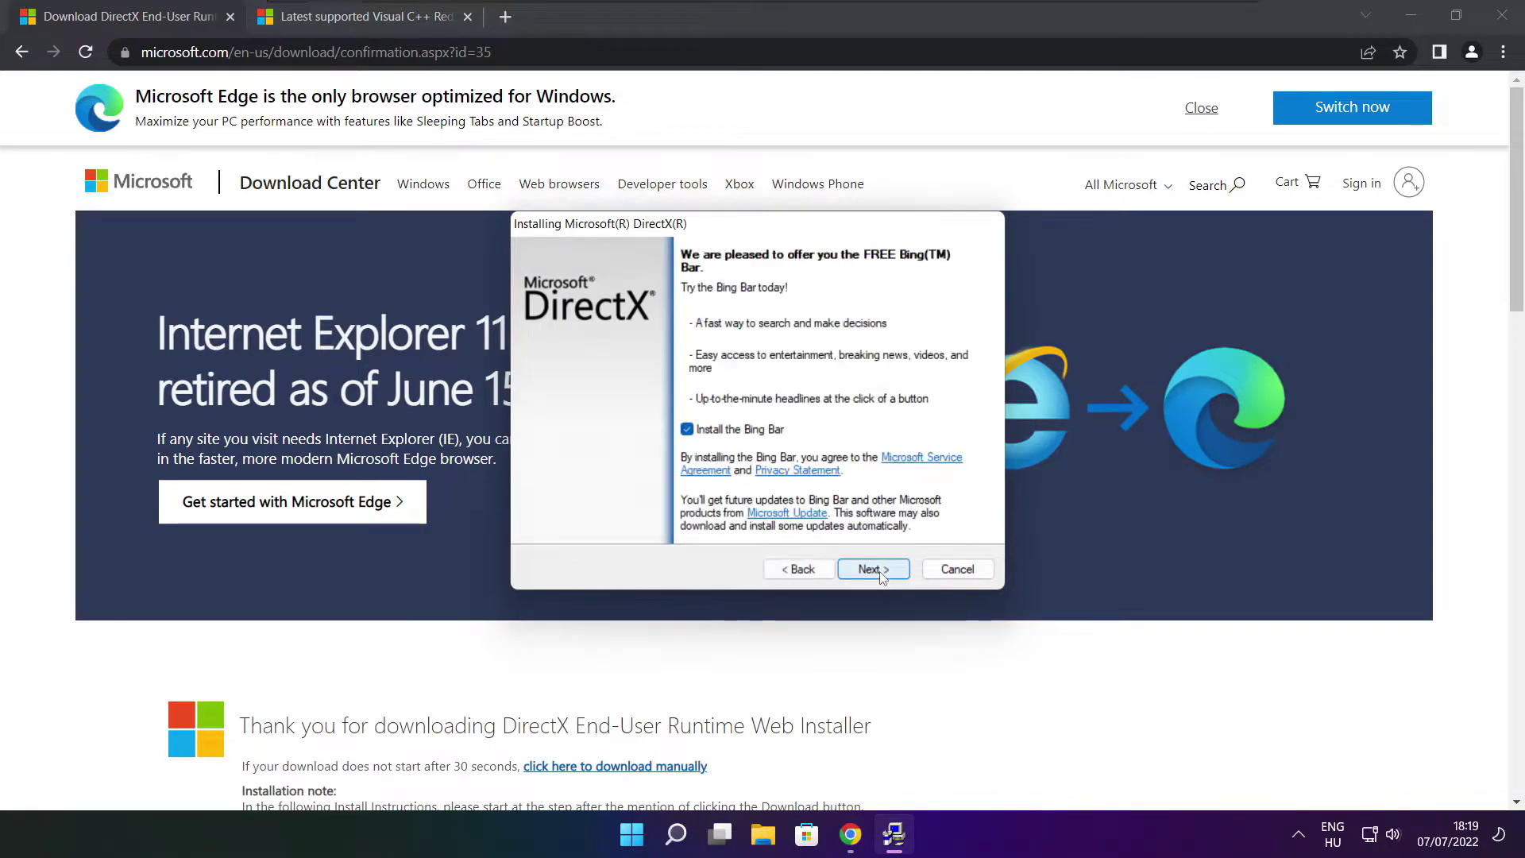
click(687, 430)
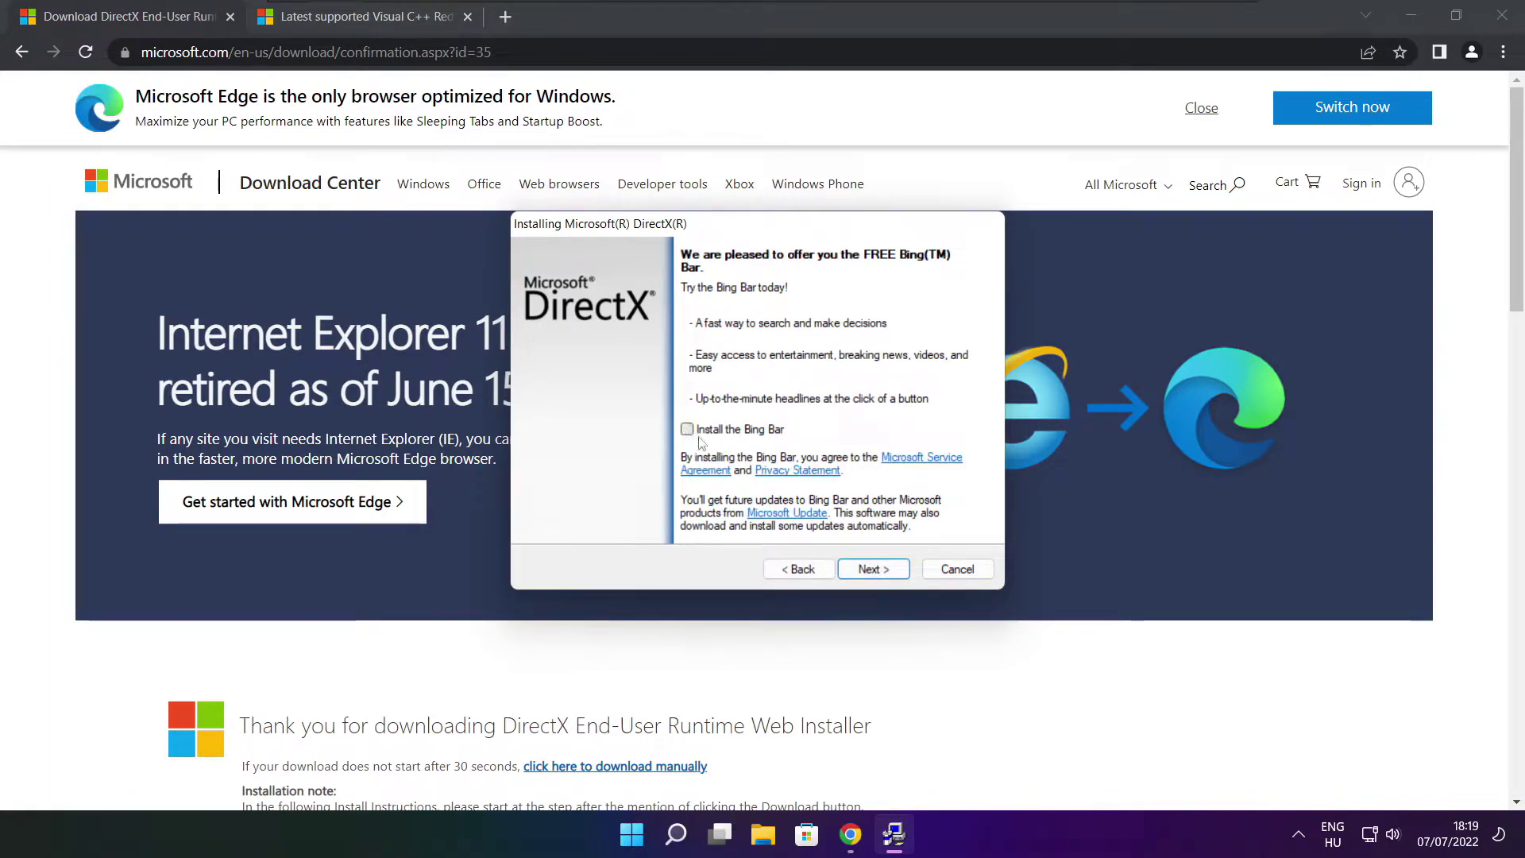
click(874, 569)
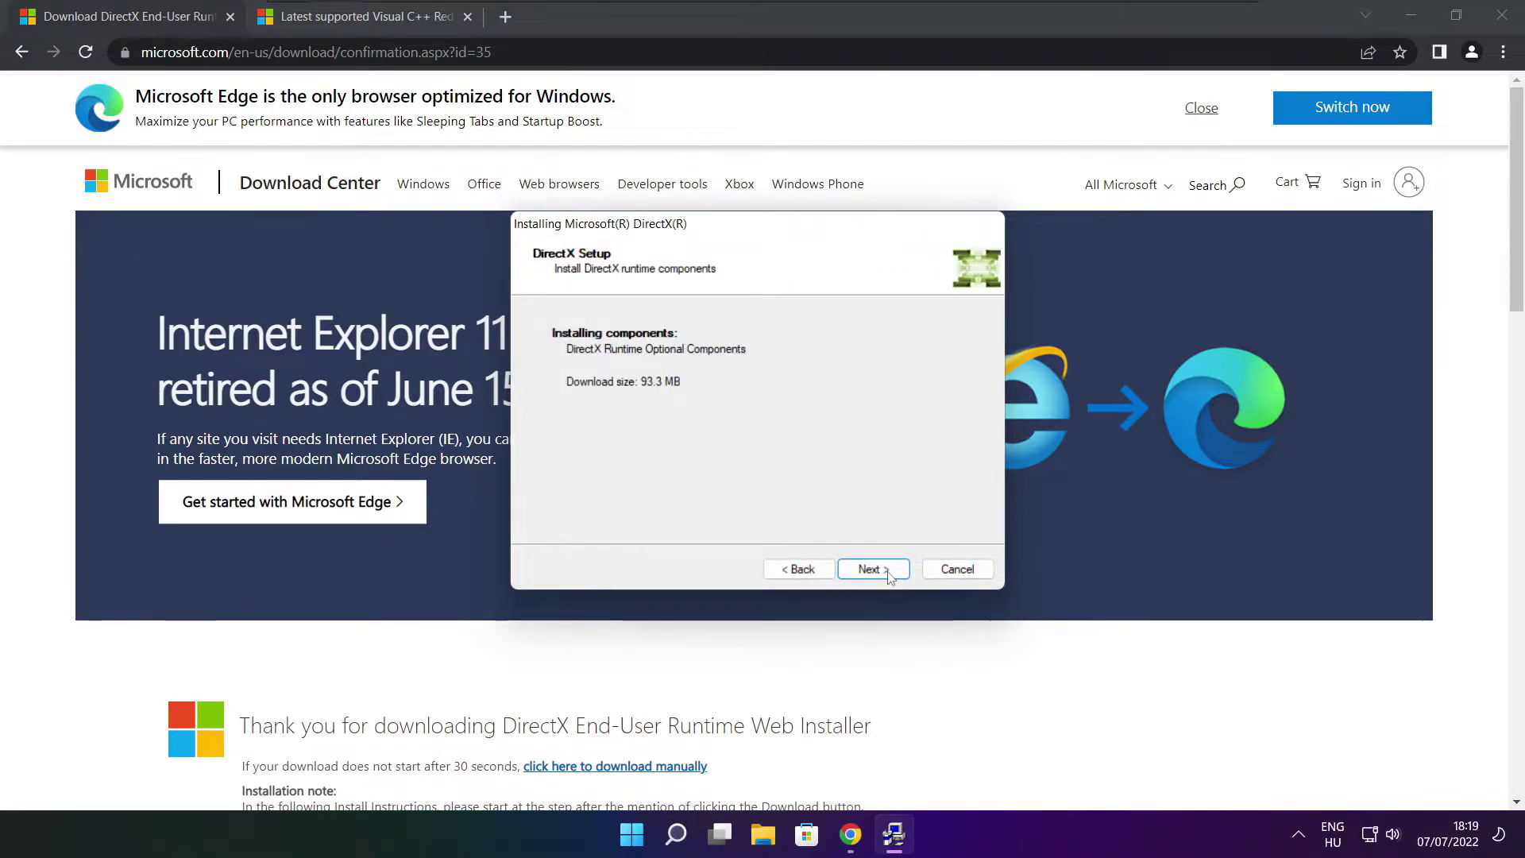
click(878, 575)
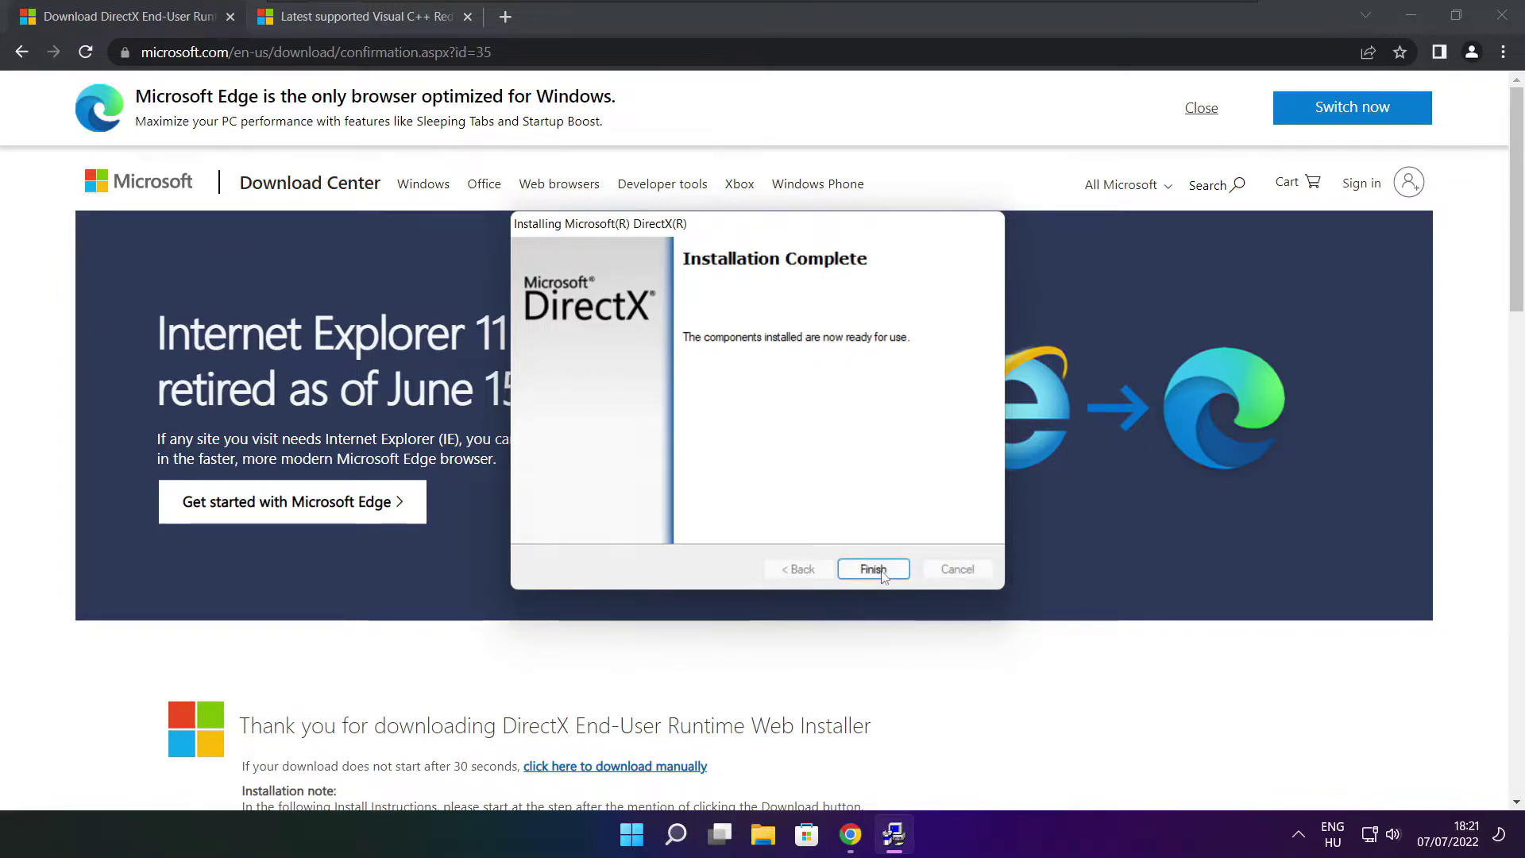
click(874, 569)
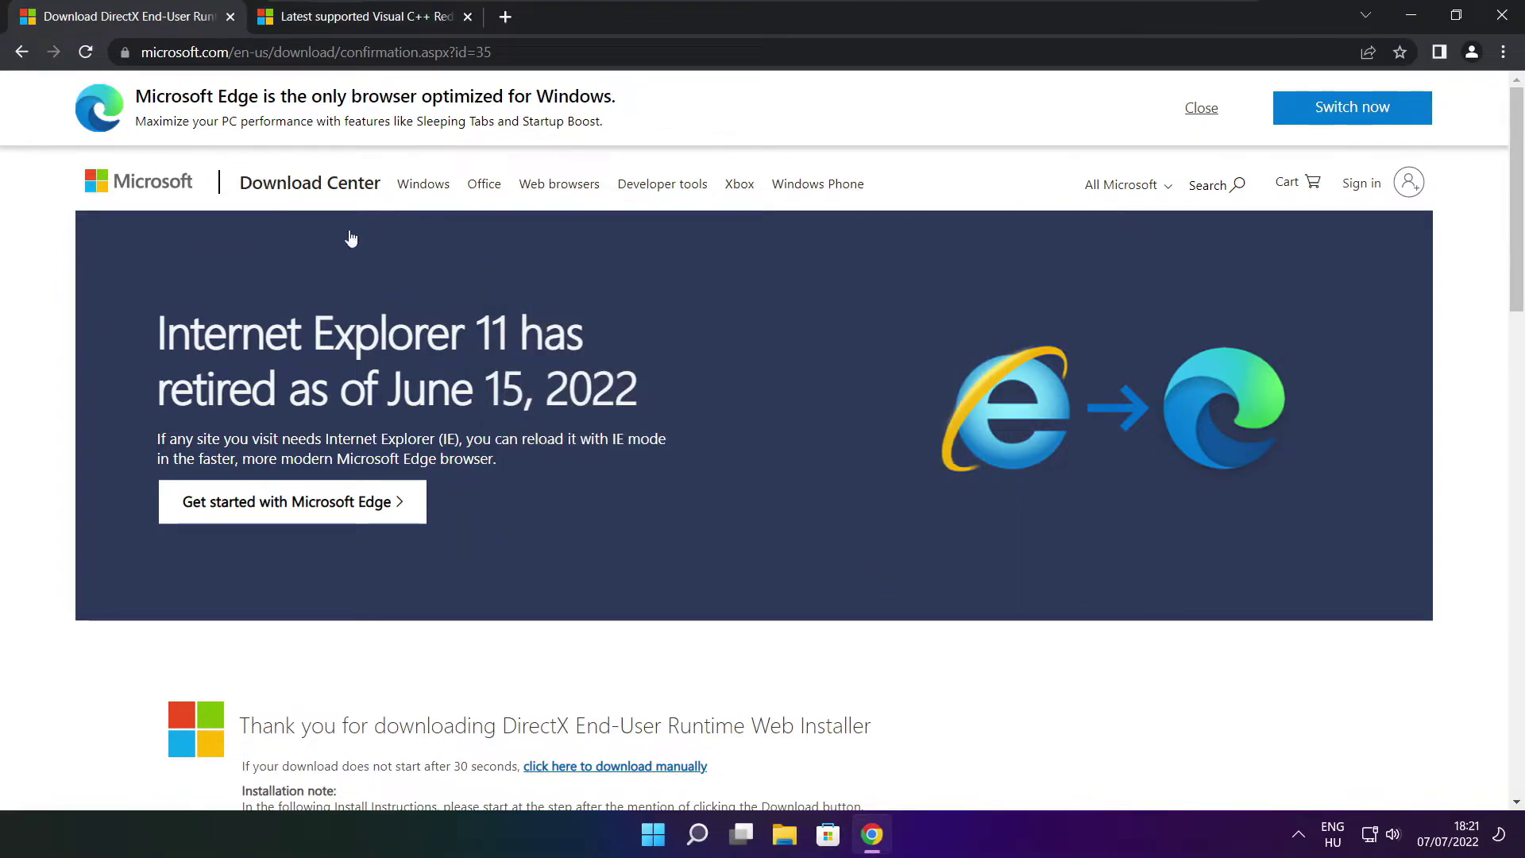
click(230, 16)
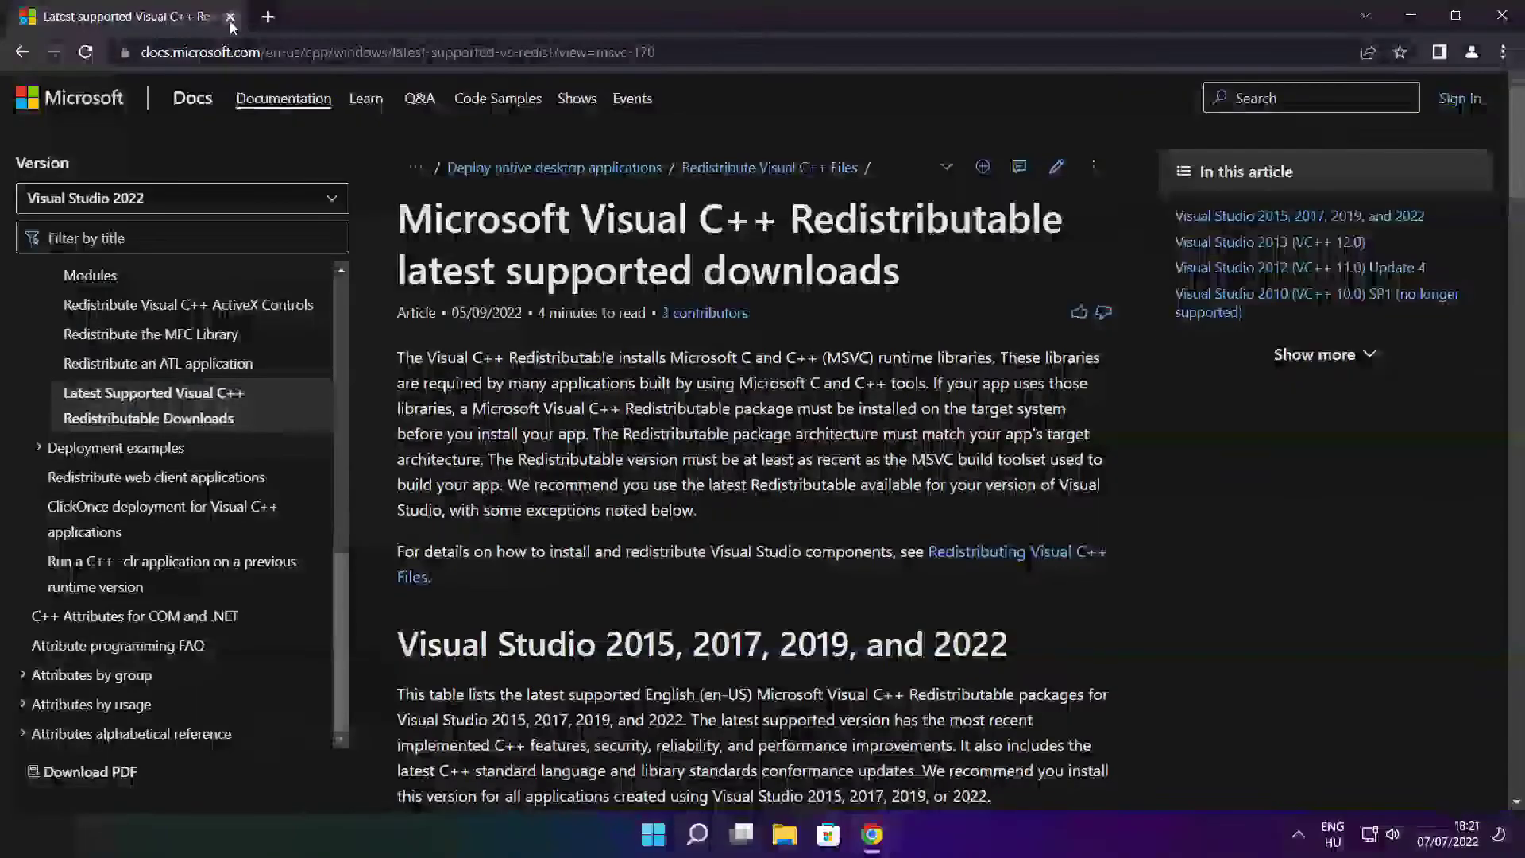
Download the ARM64, X86 and X64 packages from the Visual Studio 2015, 2017, 2019, and 2022 redistributable table.
key(ctrl+l)
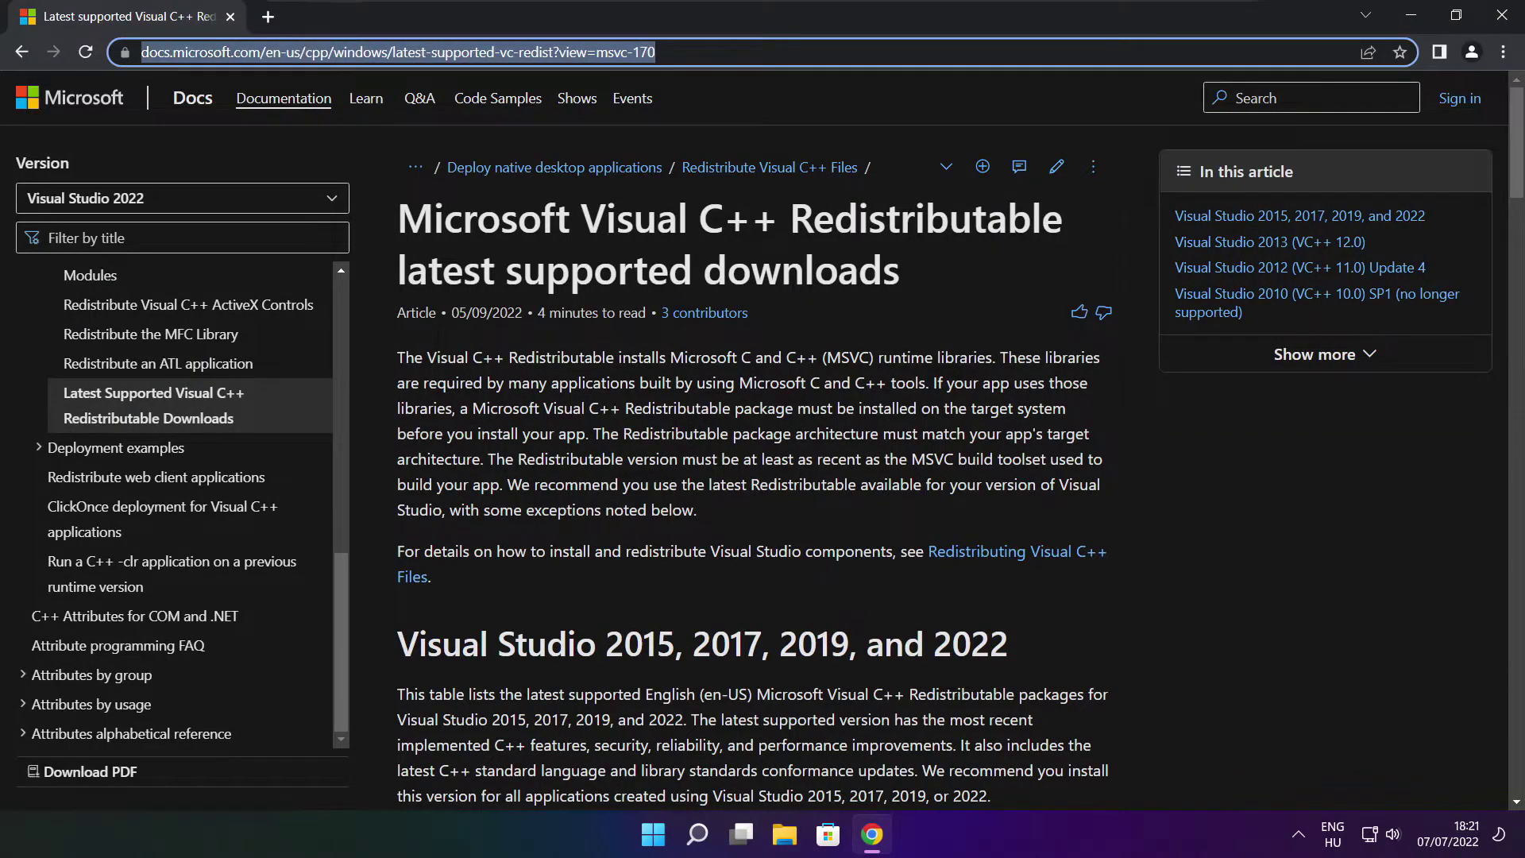
key(End)
click(756, 97)
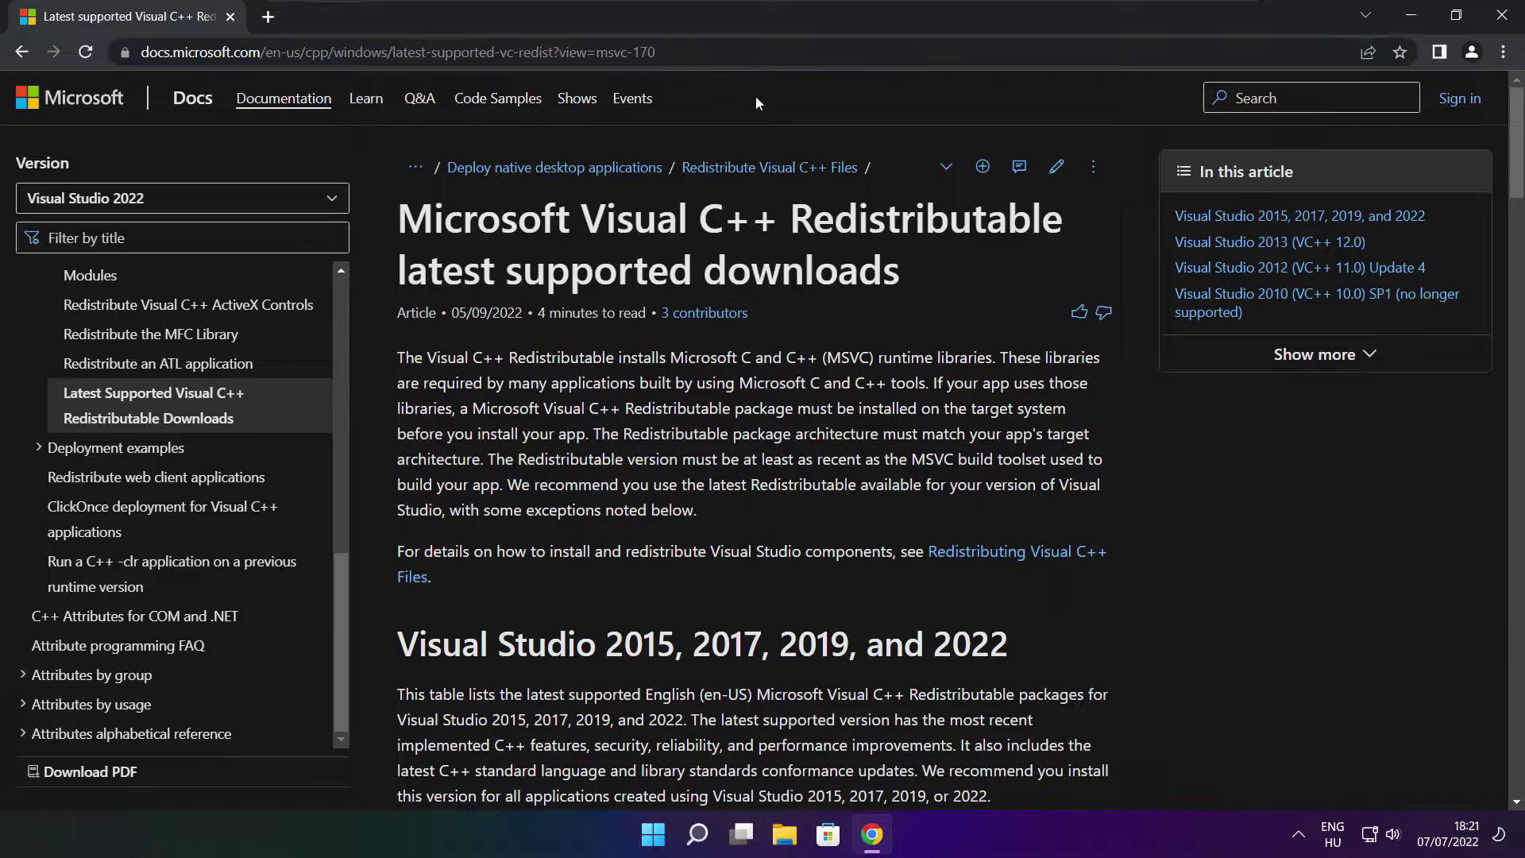
drag(1513, 151, 1509, 223)
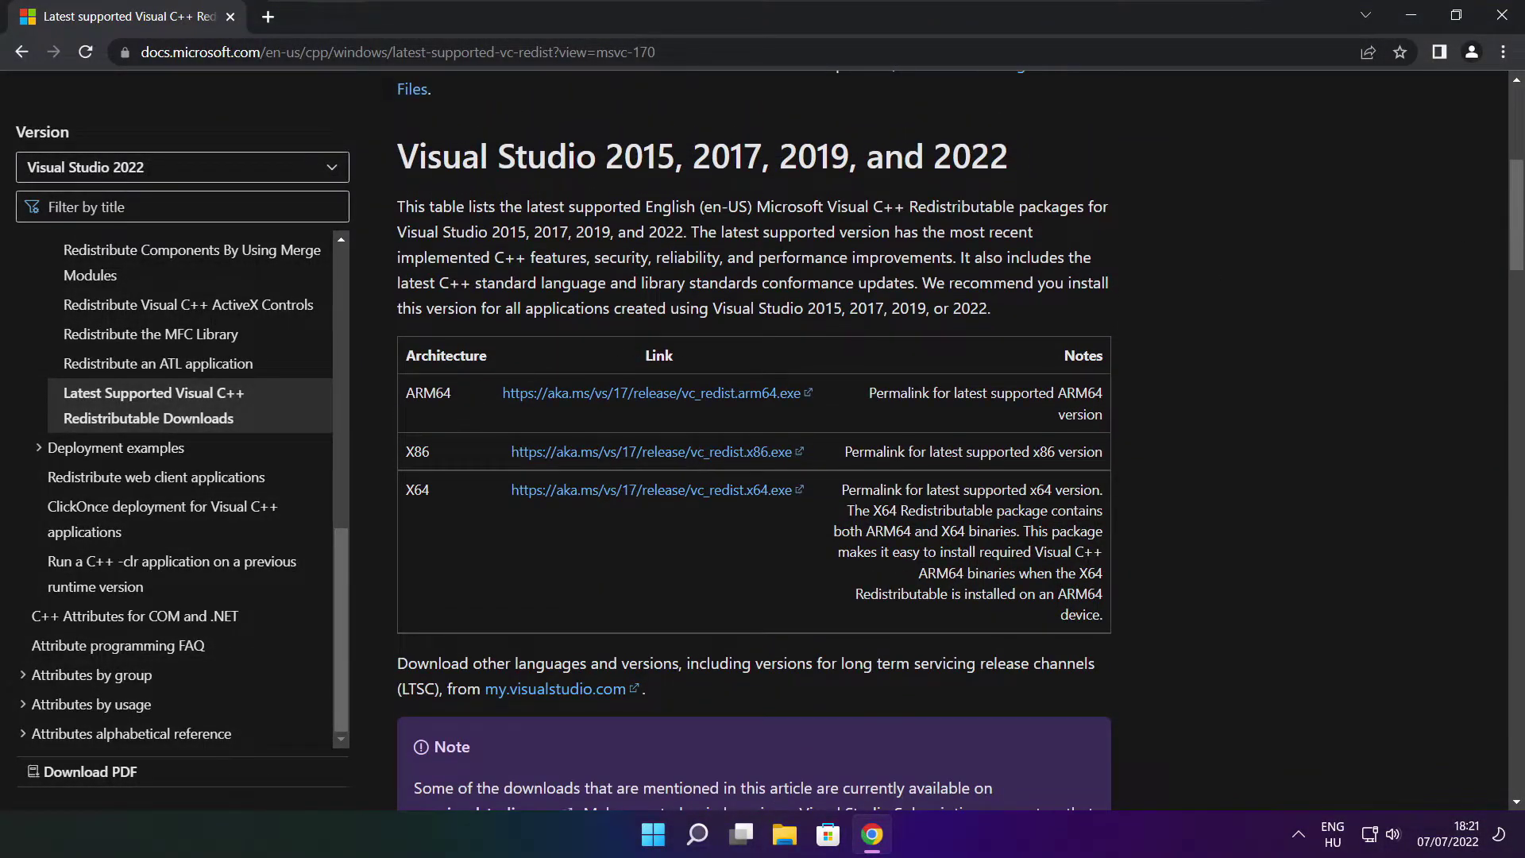
drag(403, 392, 1027, 548)
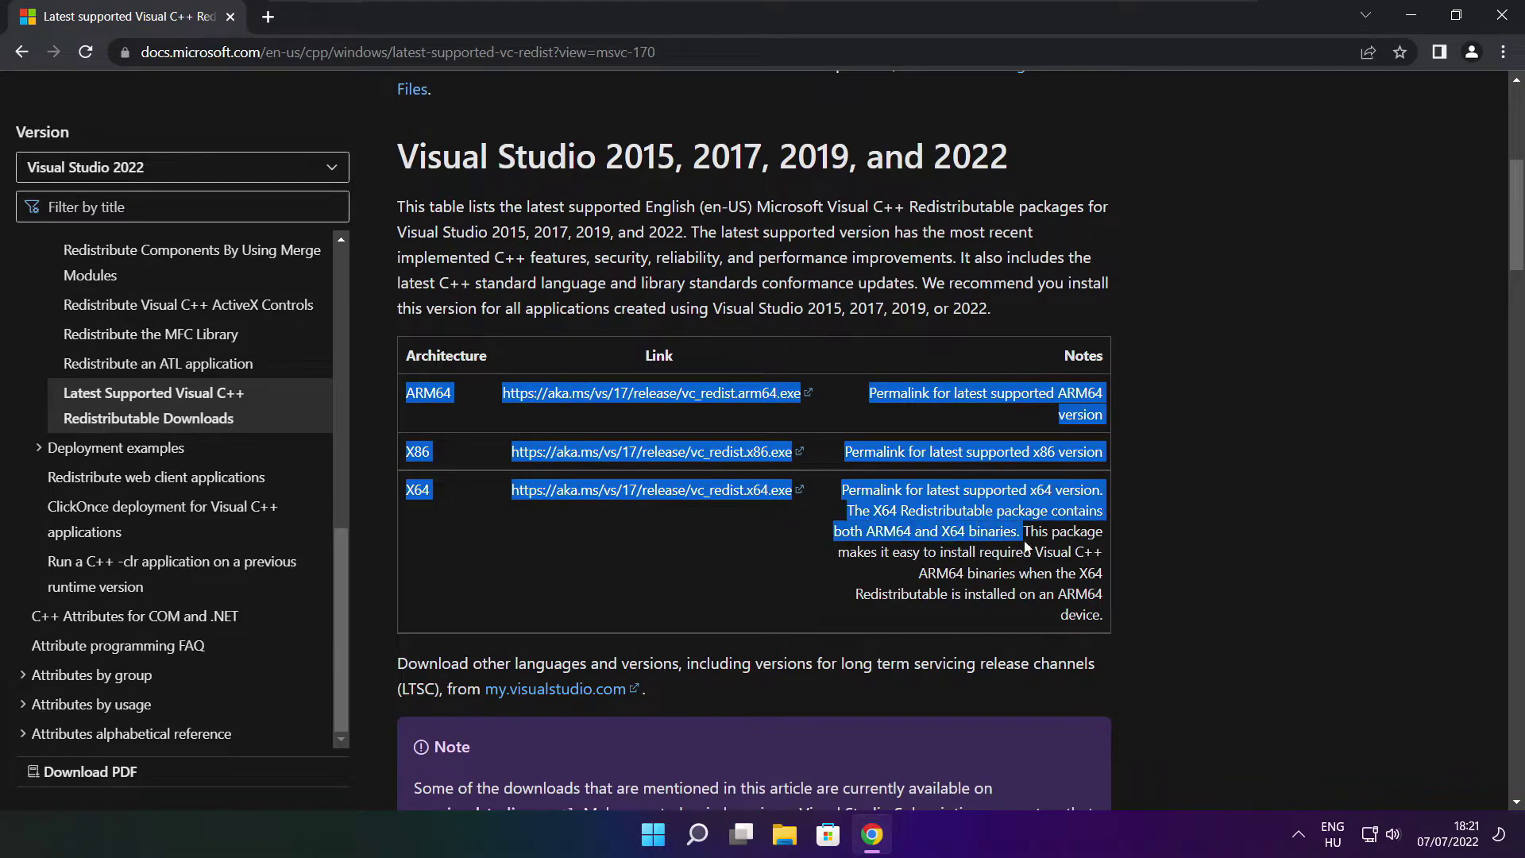
click(1026, 548)
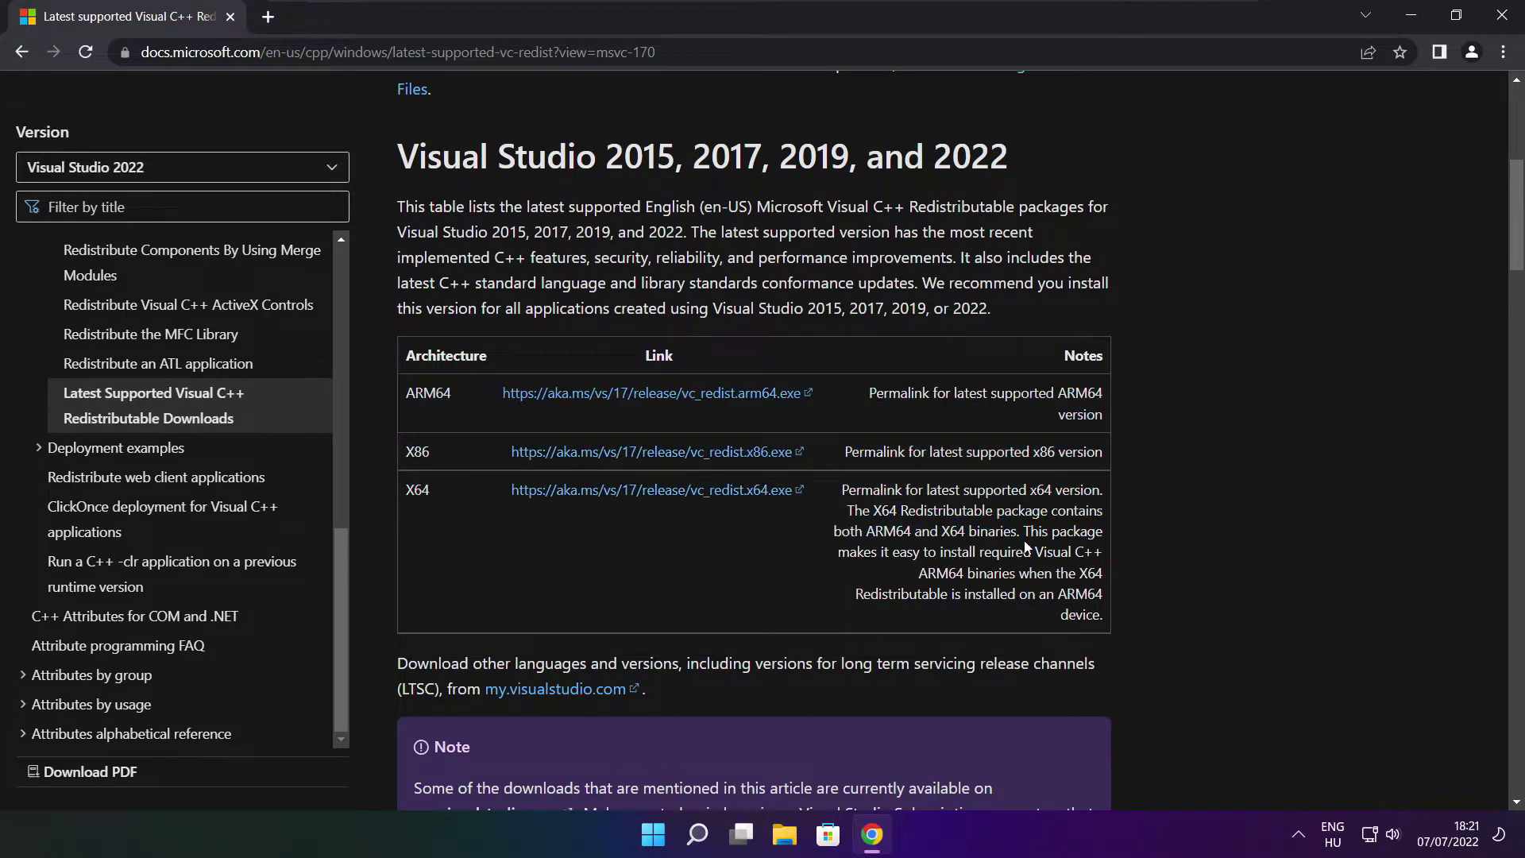
click(632, 397)
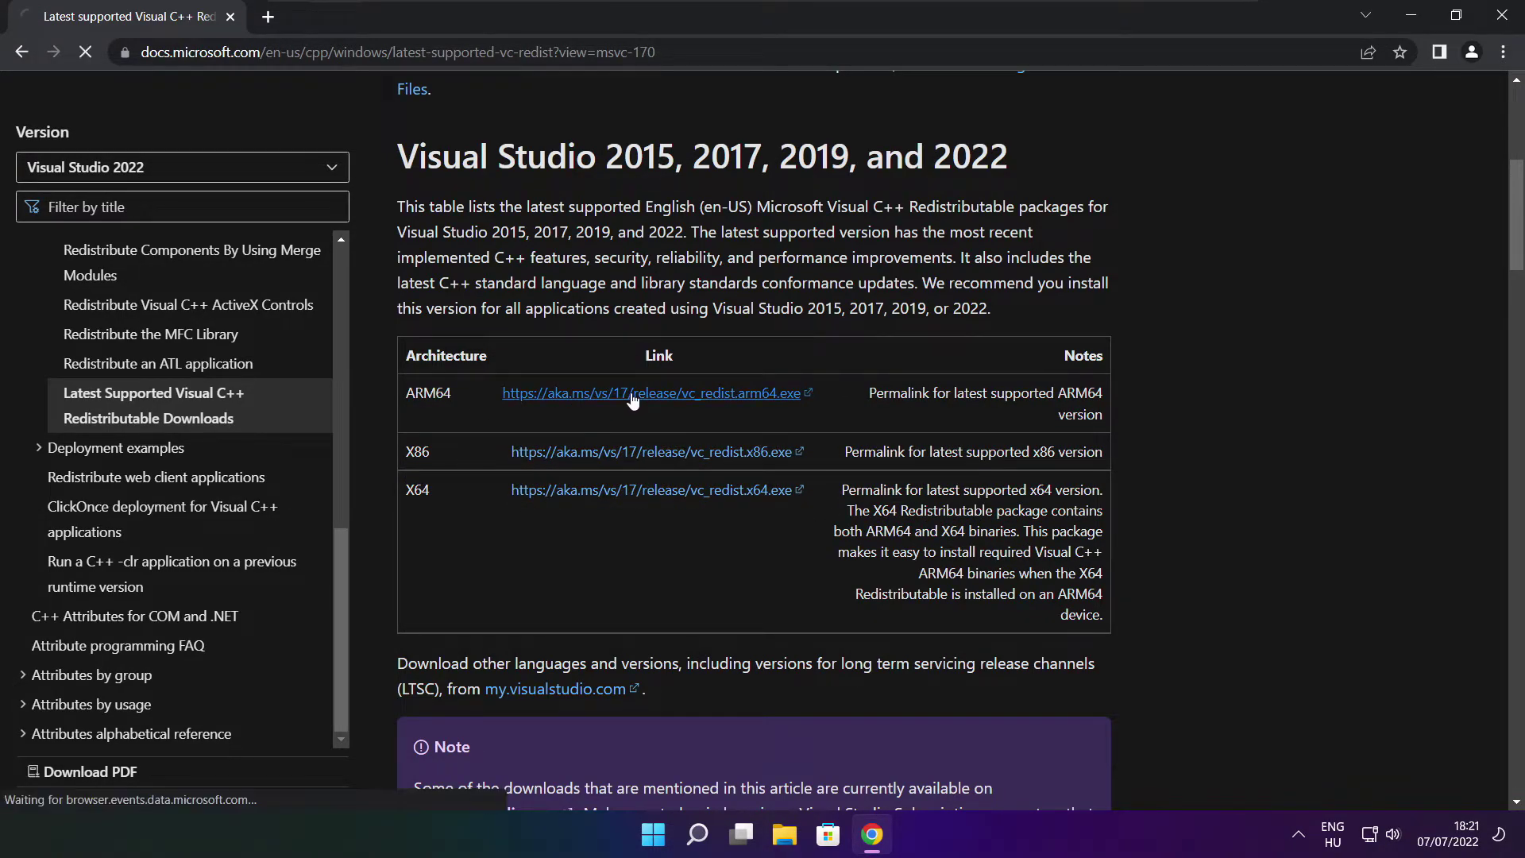
click(629, 457)
click(628, 491)
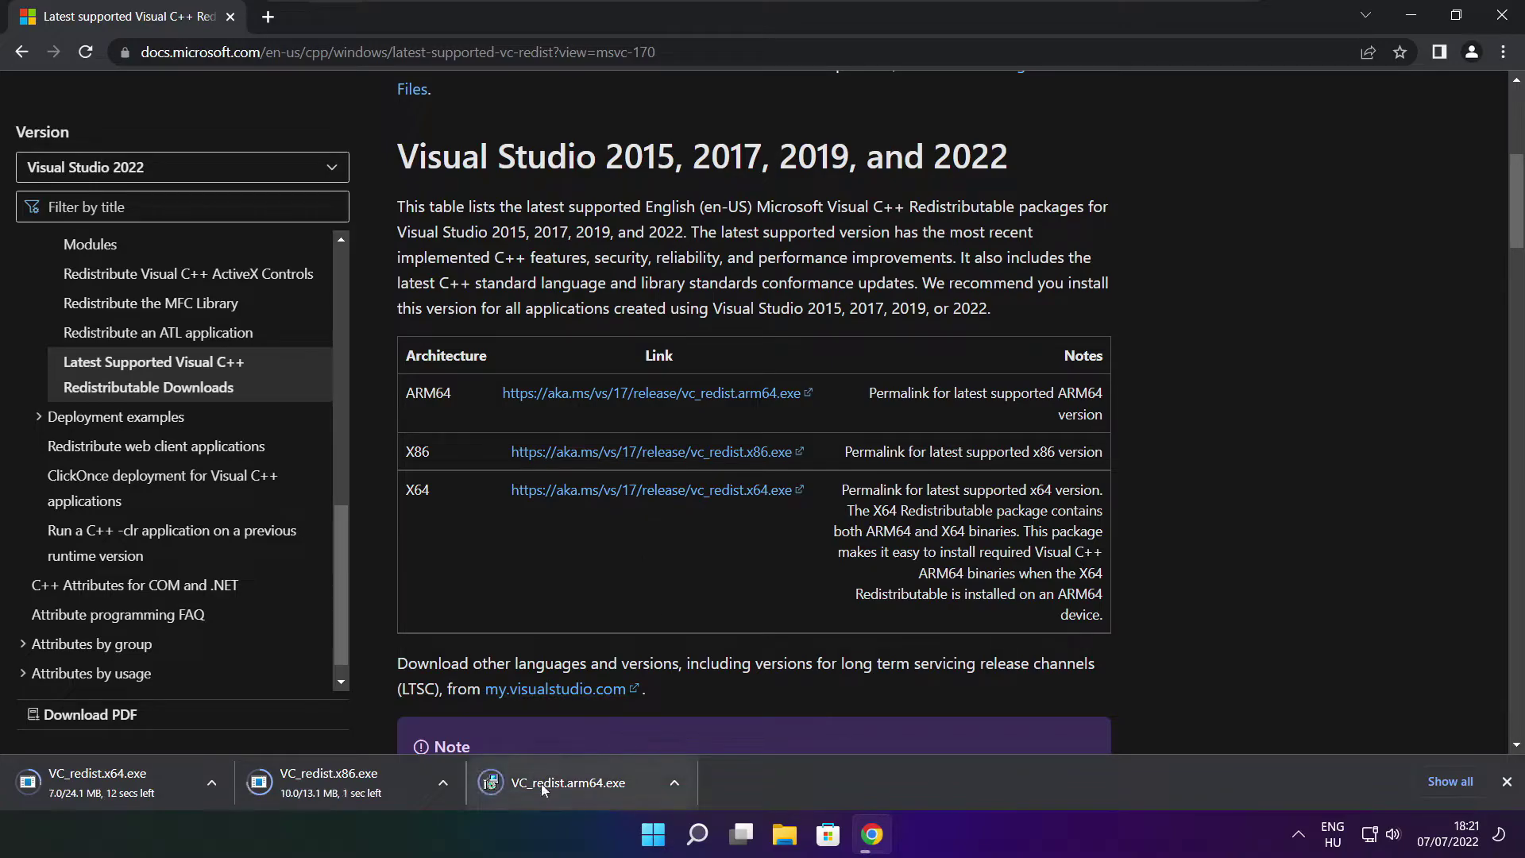
Run the VC_redist.arm64.exe installation with the license terms accepted, and close its setup window.
click(580, 785)
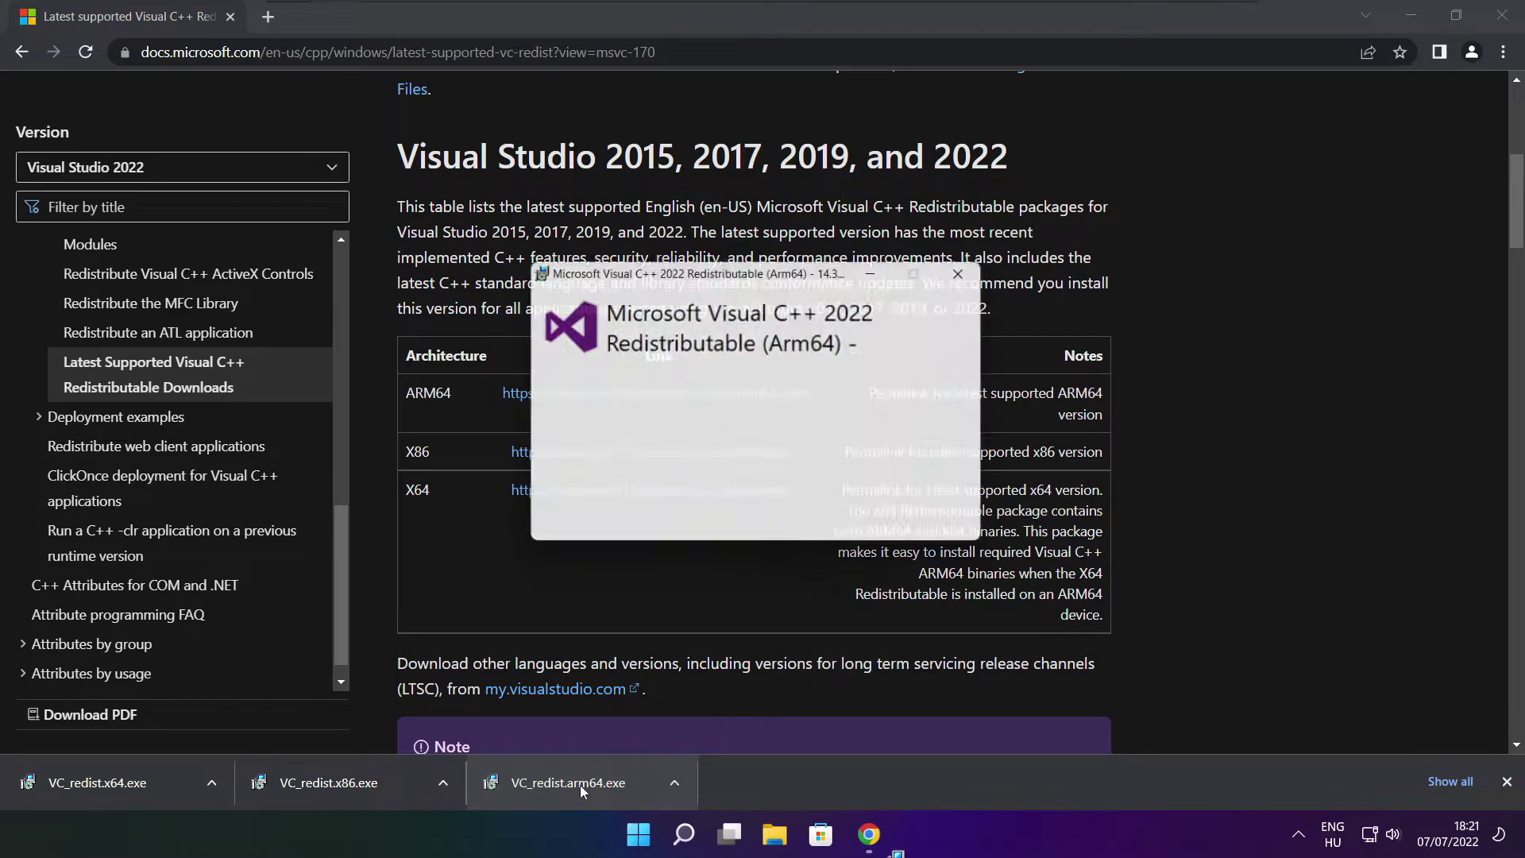
drag(978, 395, 979, 469)
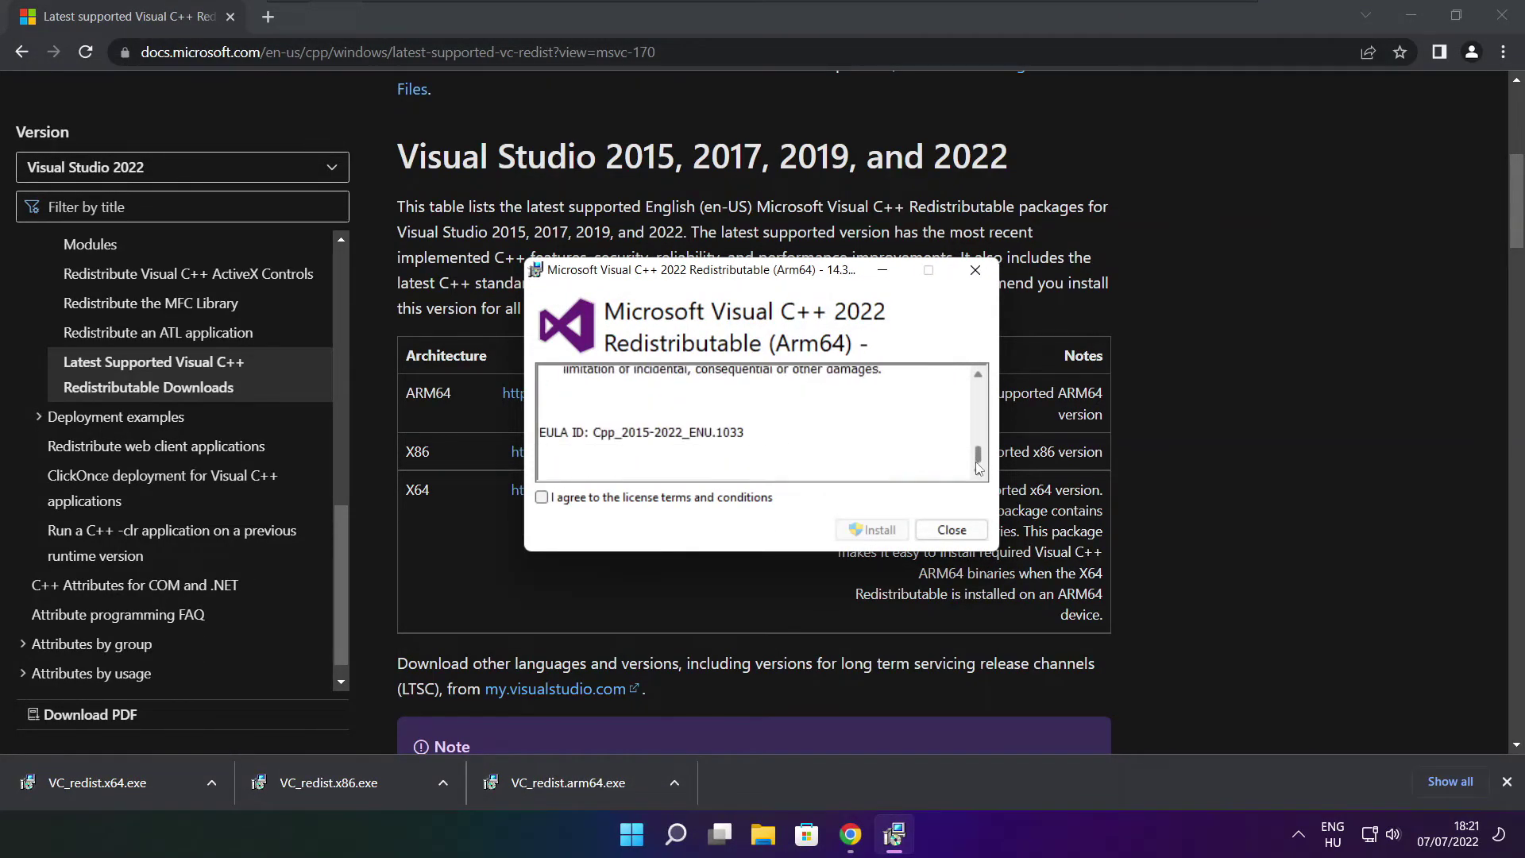
click(541, 498)
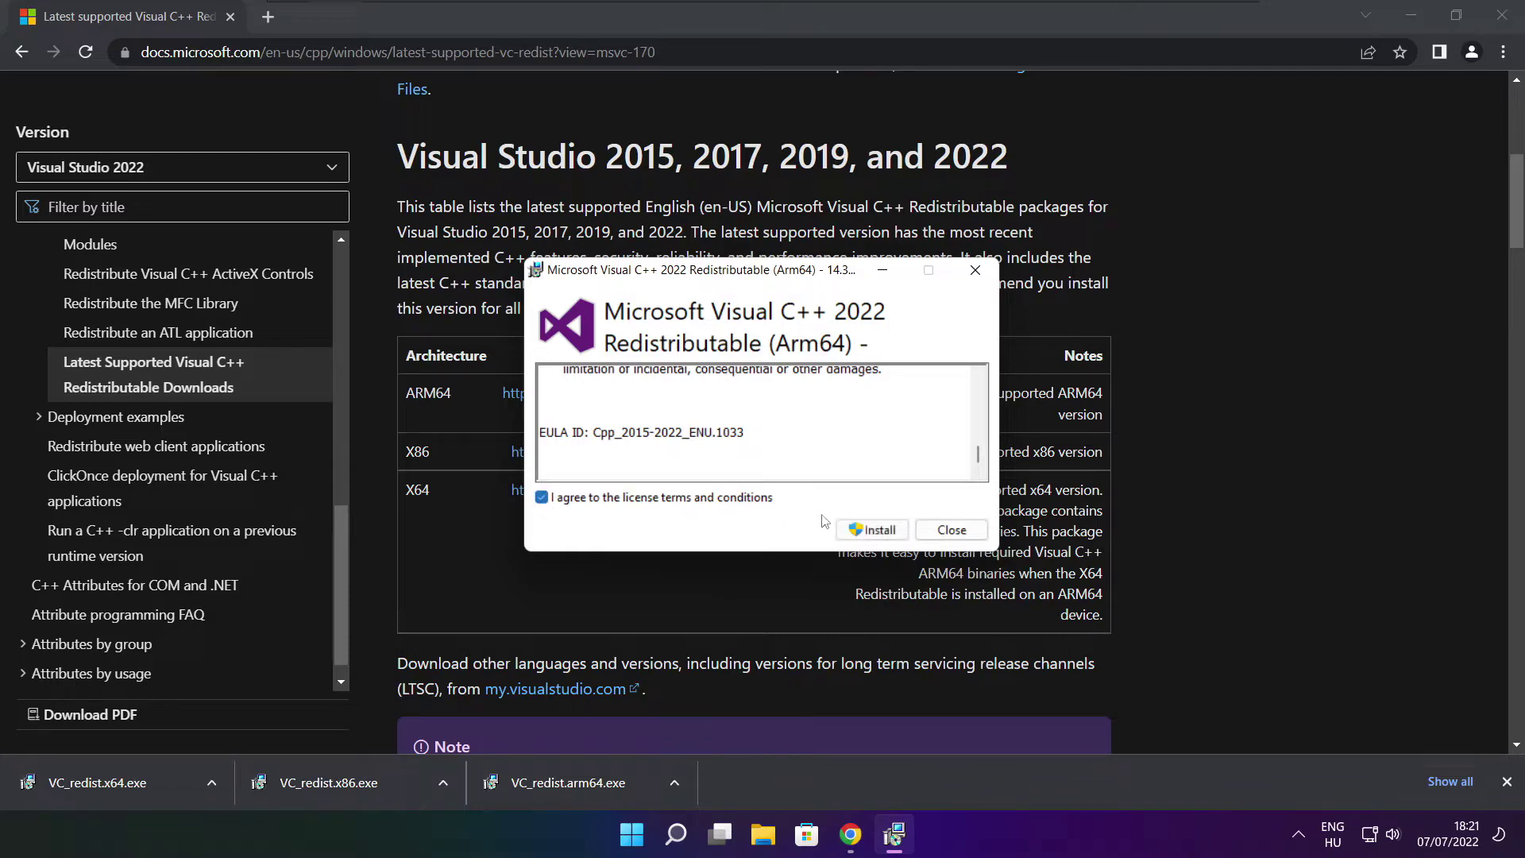
click(866, 532)
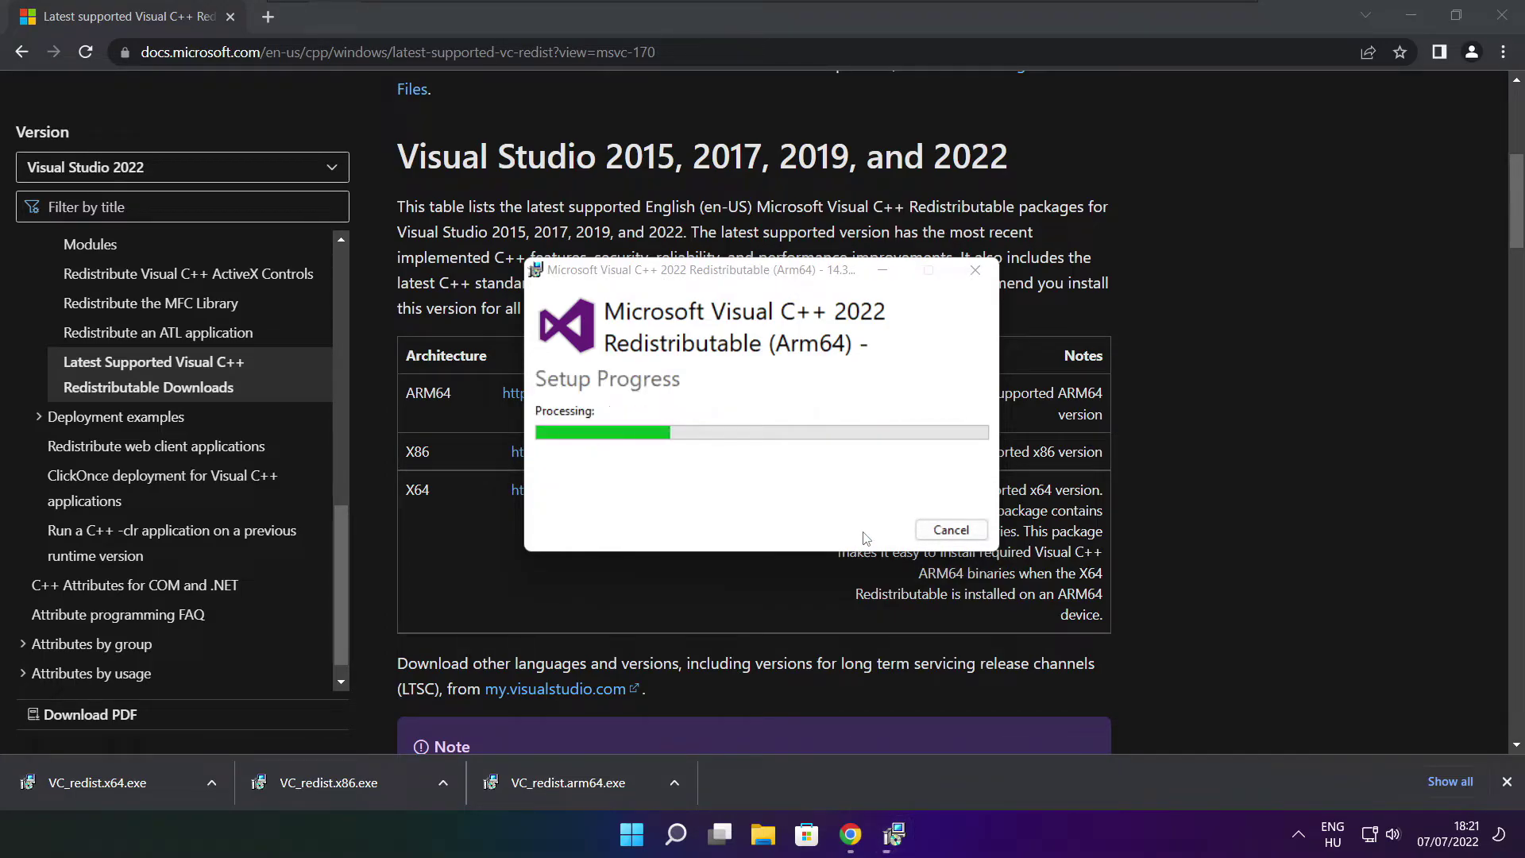
click(949, 531)
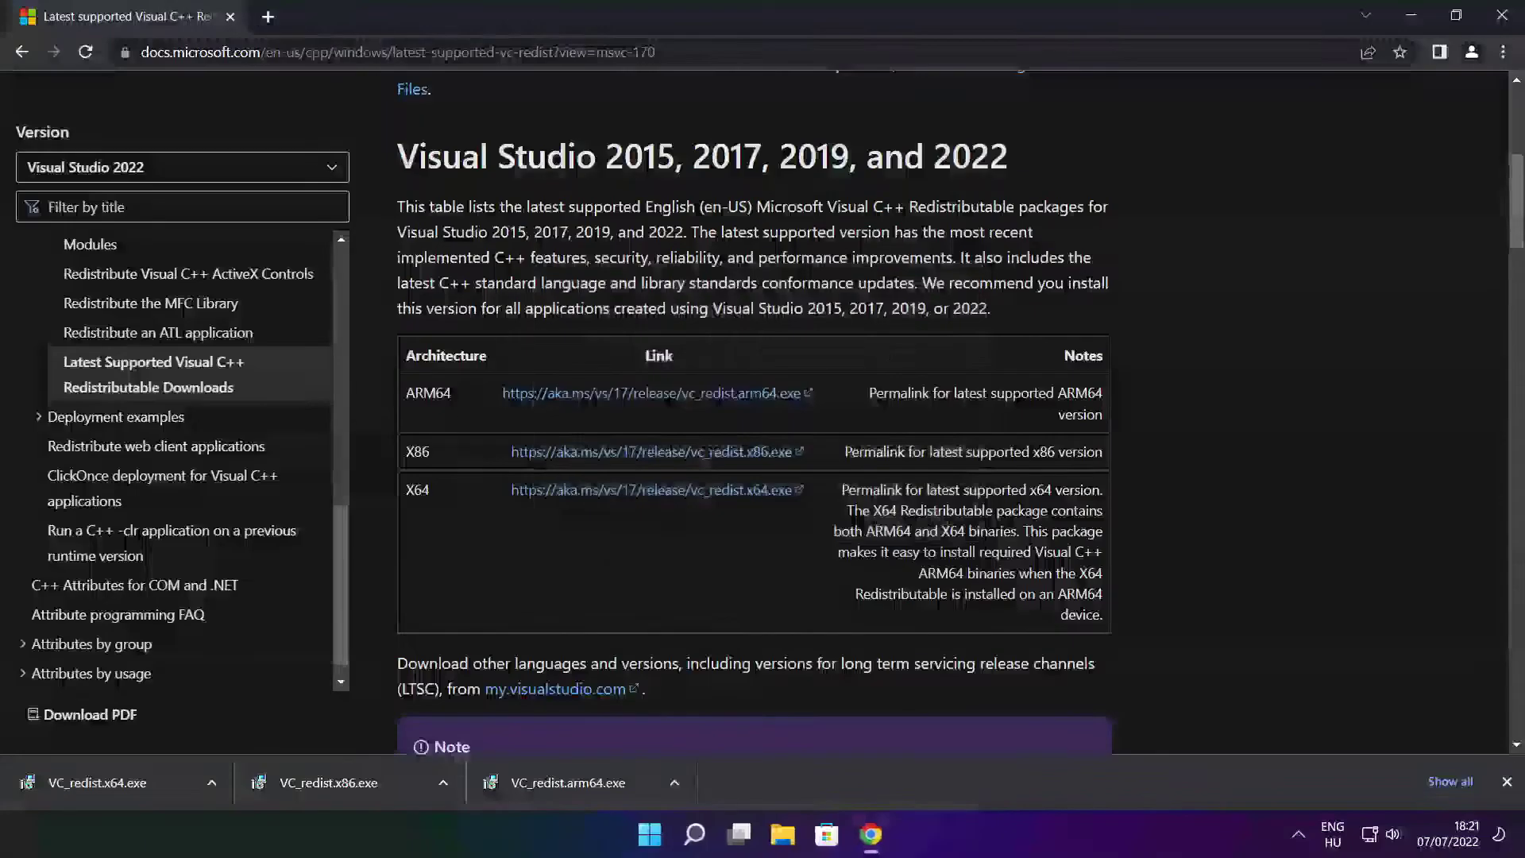
Install the x86 Visual C++ 2015-2022 Redistributable from VC_redist.x86.exe, agreeing to the license terms.
click(359, 782)
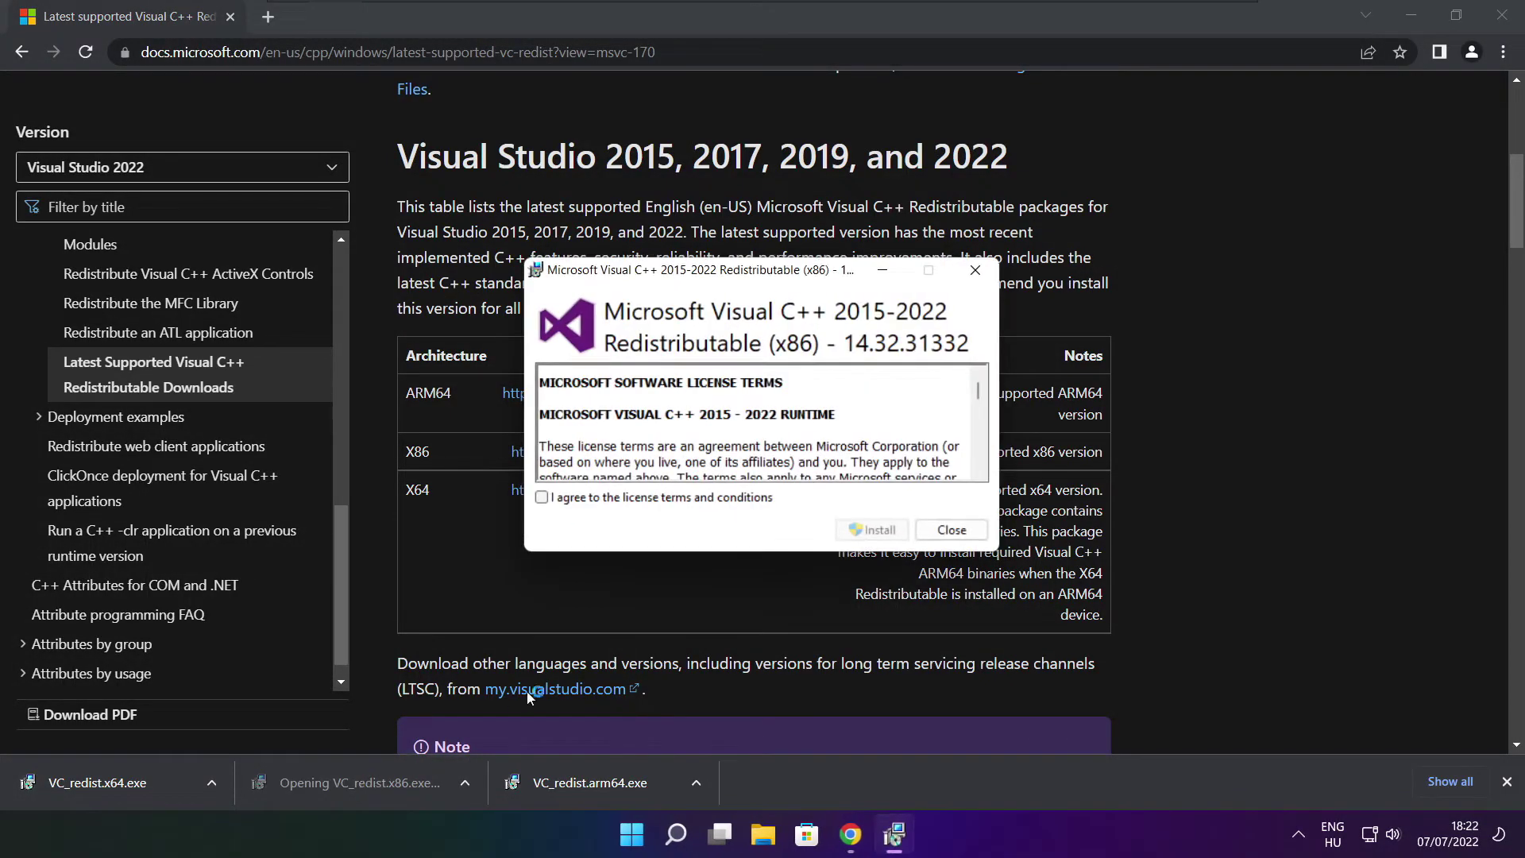
drag(982, 393, 979, 457)
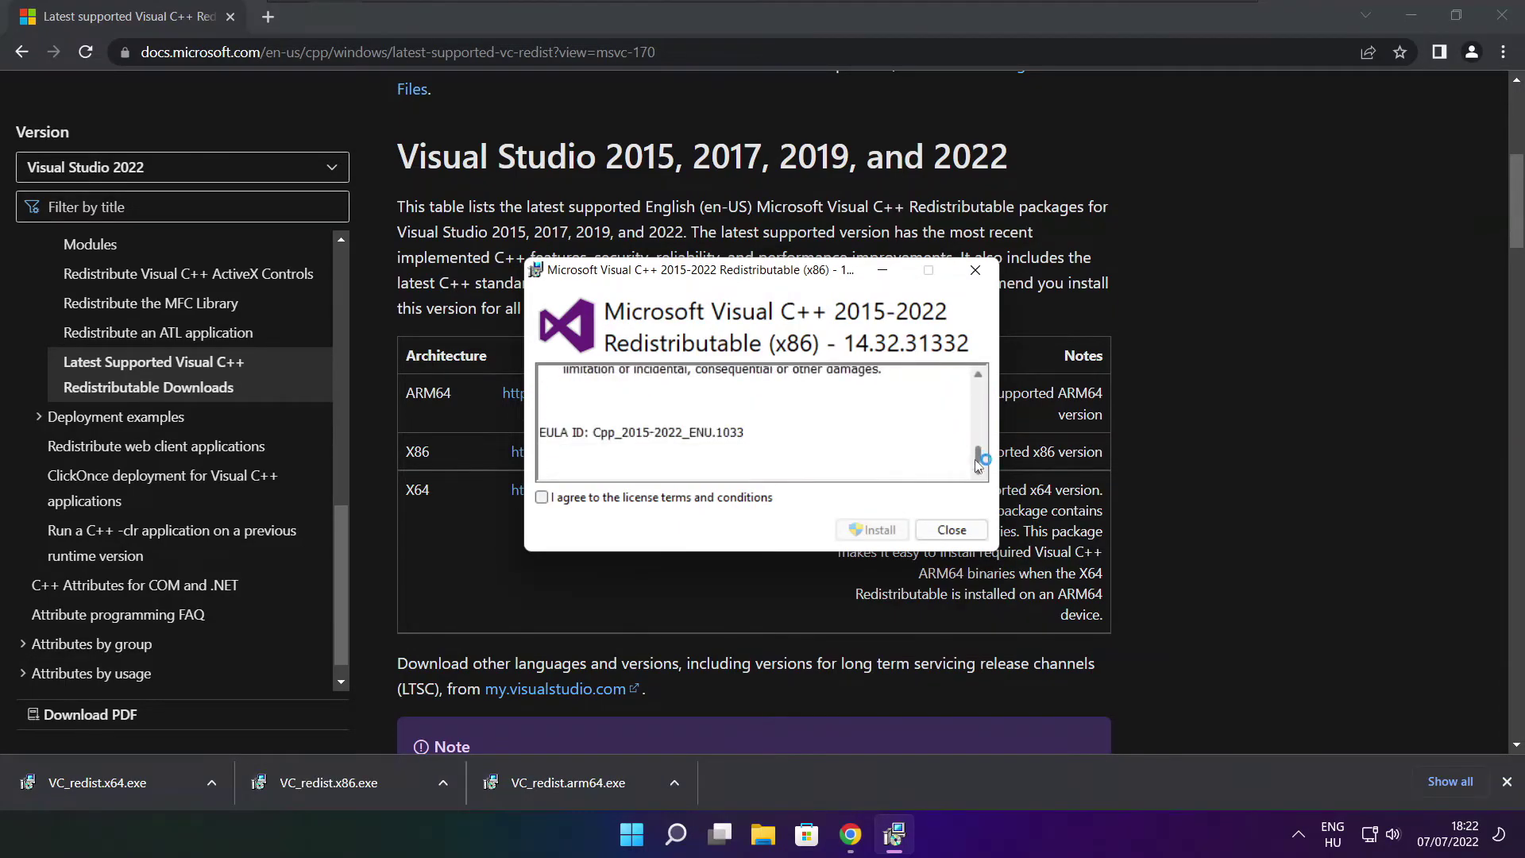
click(543, 498)
click(872, 530)
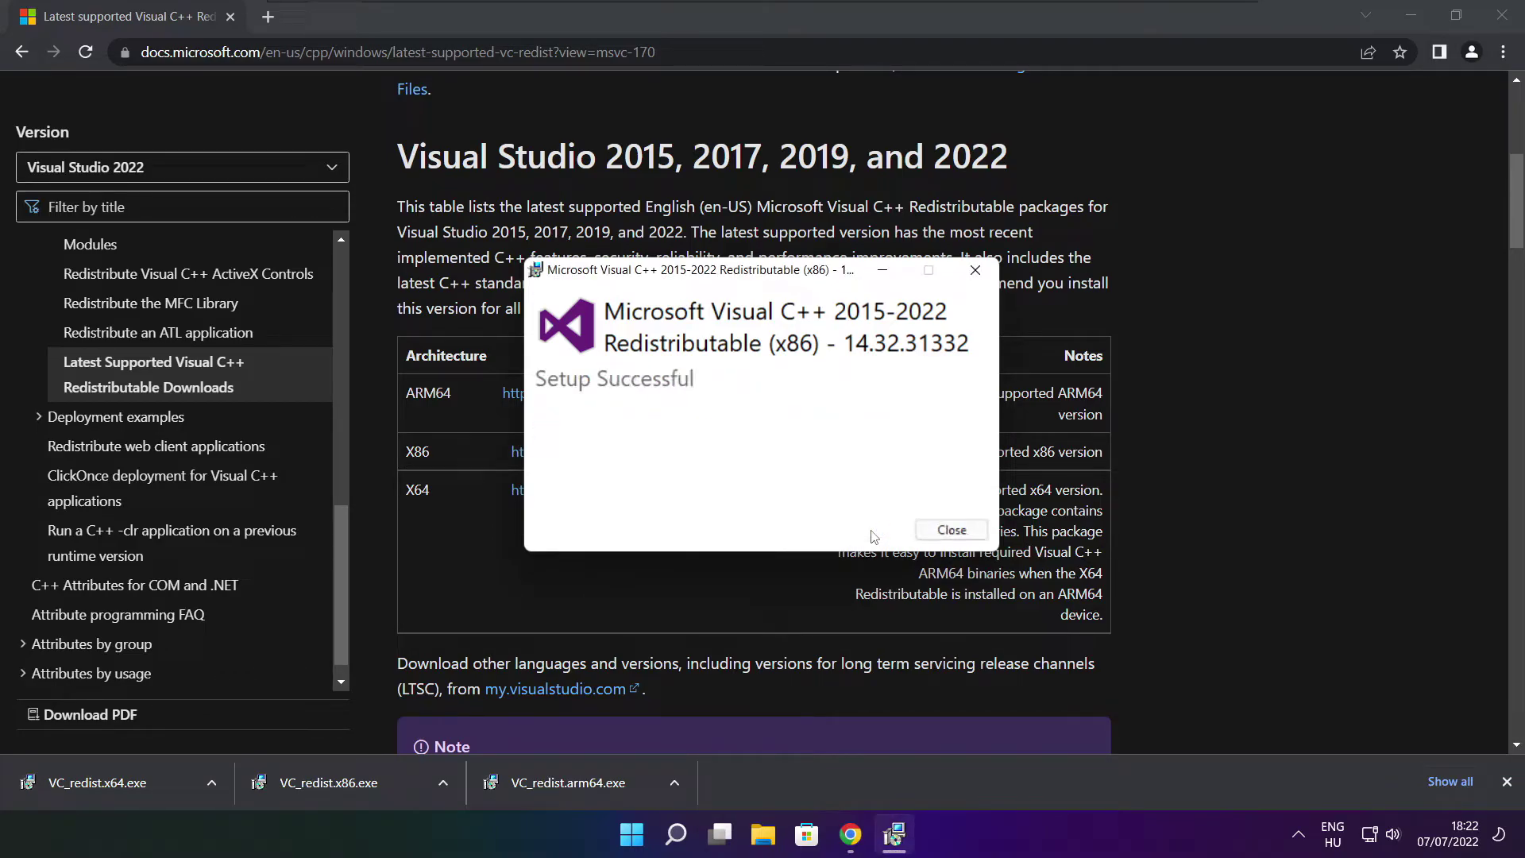
Close the x86 setup, install the x64 Visual C++ 2015-2022 Redistributable from VC_redist.x64.exe with the license terms accepted, and close the browser.
click(951, 530)
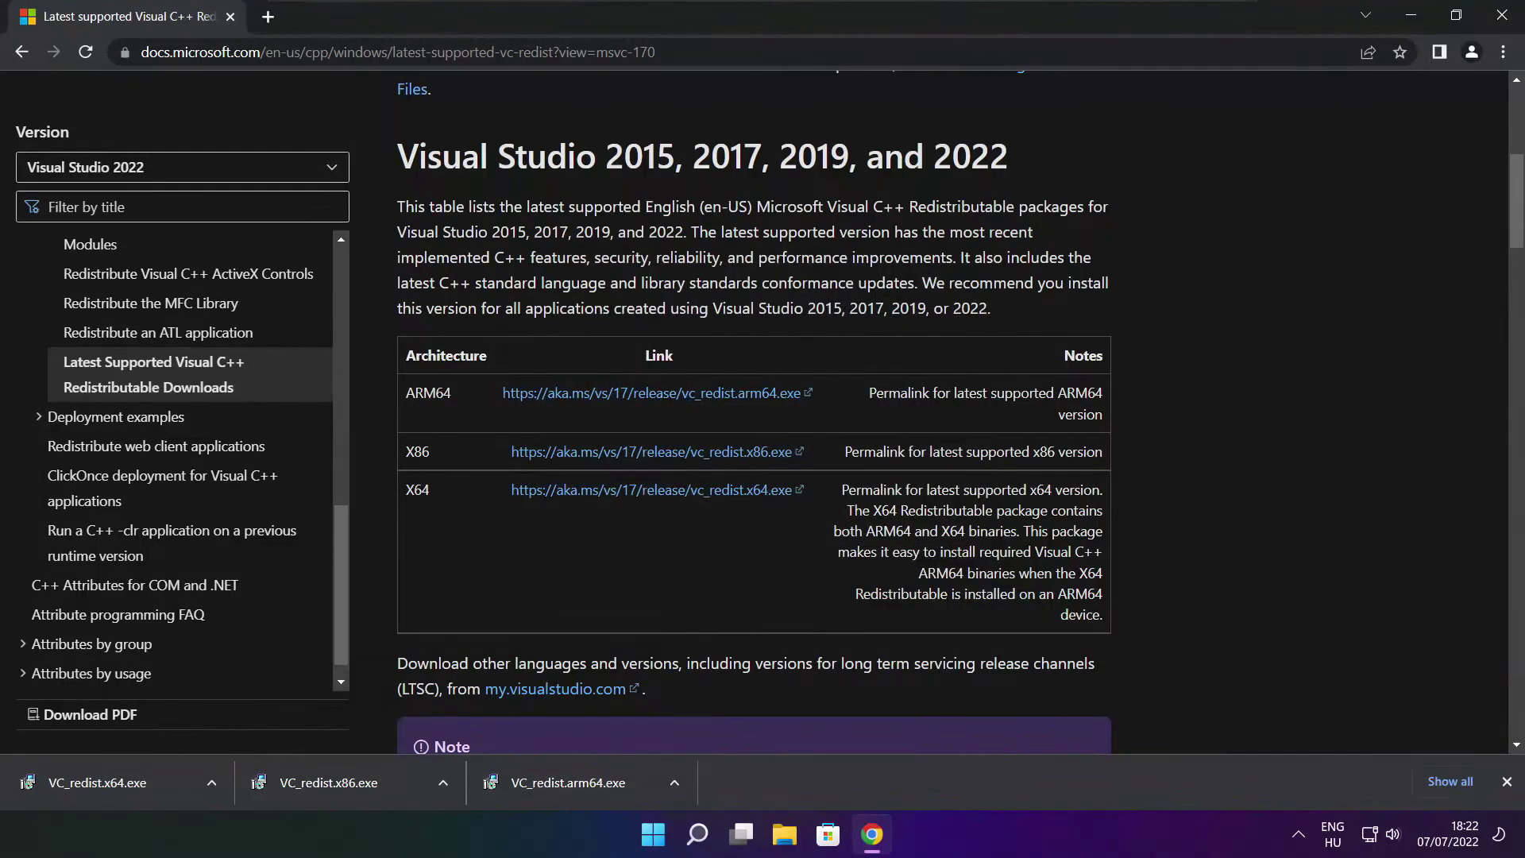
click(126, 783)
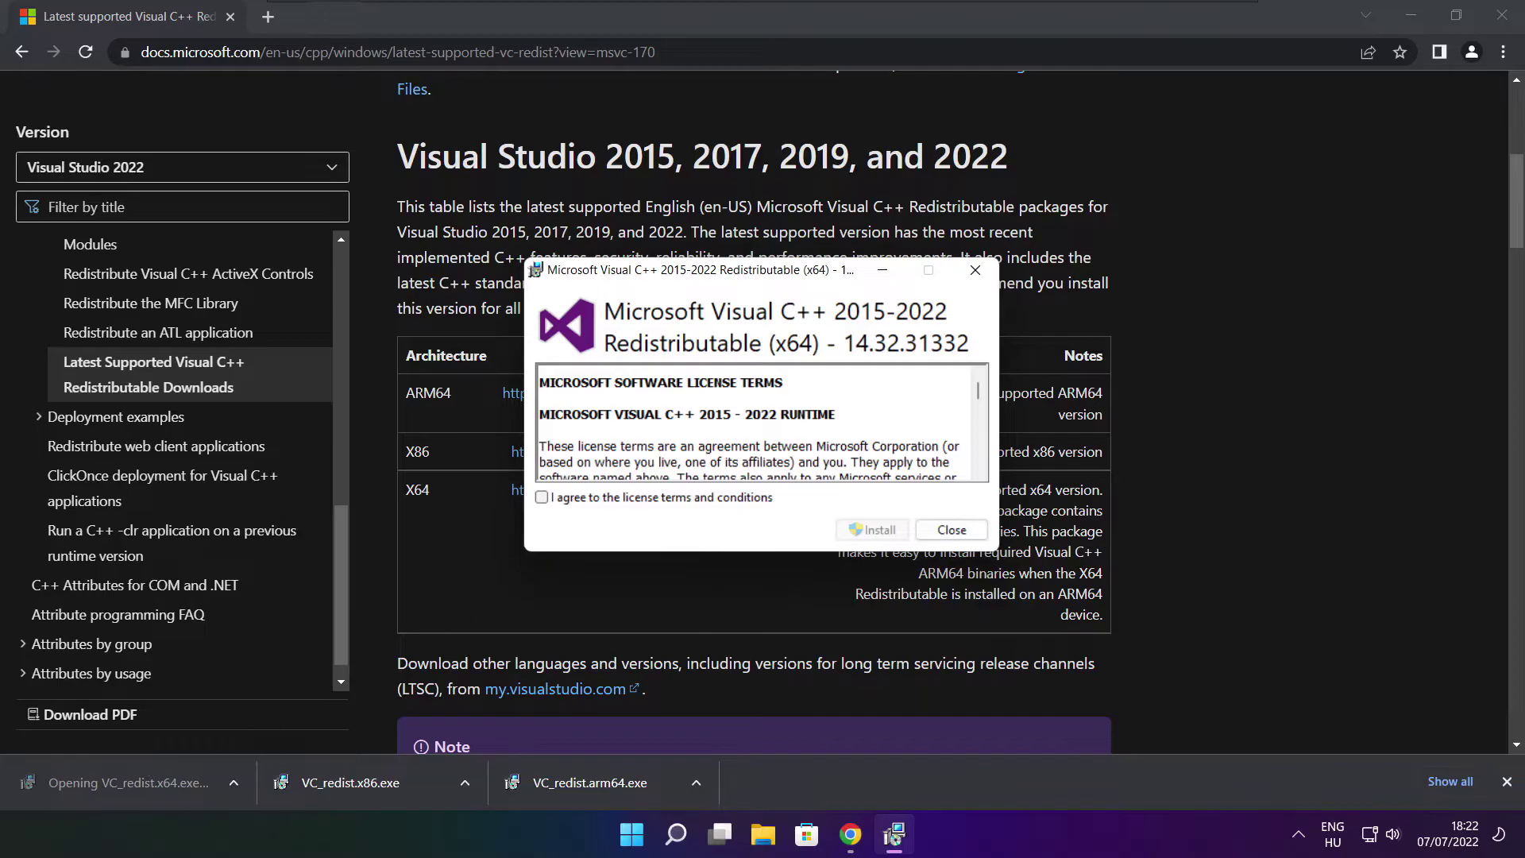
drag(978, 389, 979, 457)
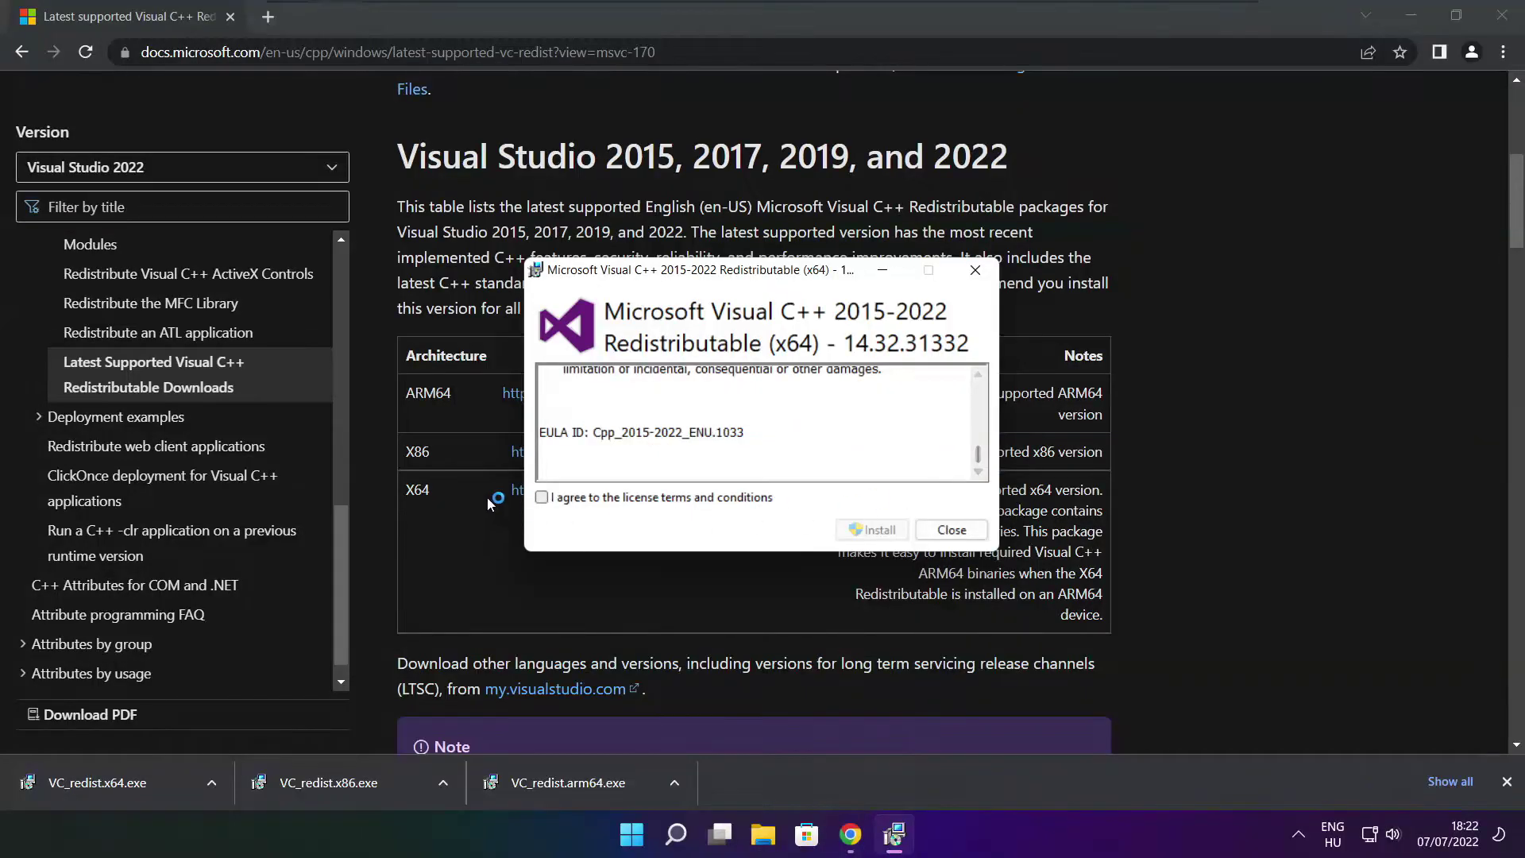
click(541, 498)
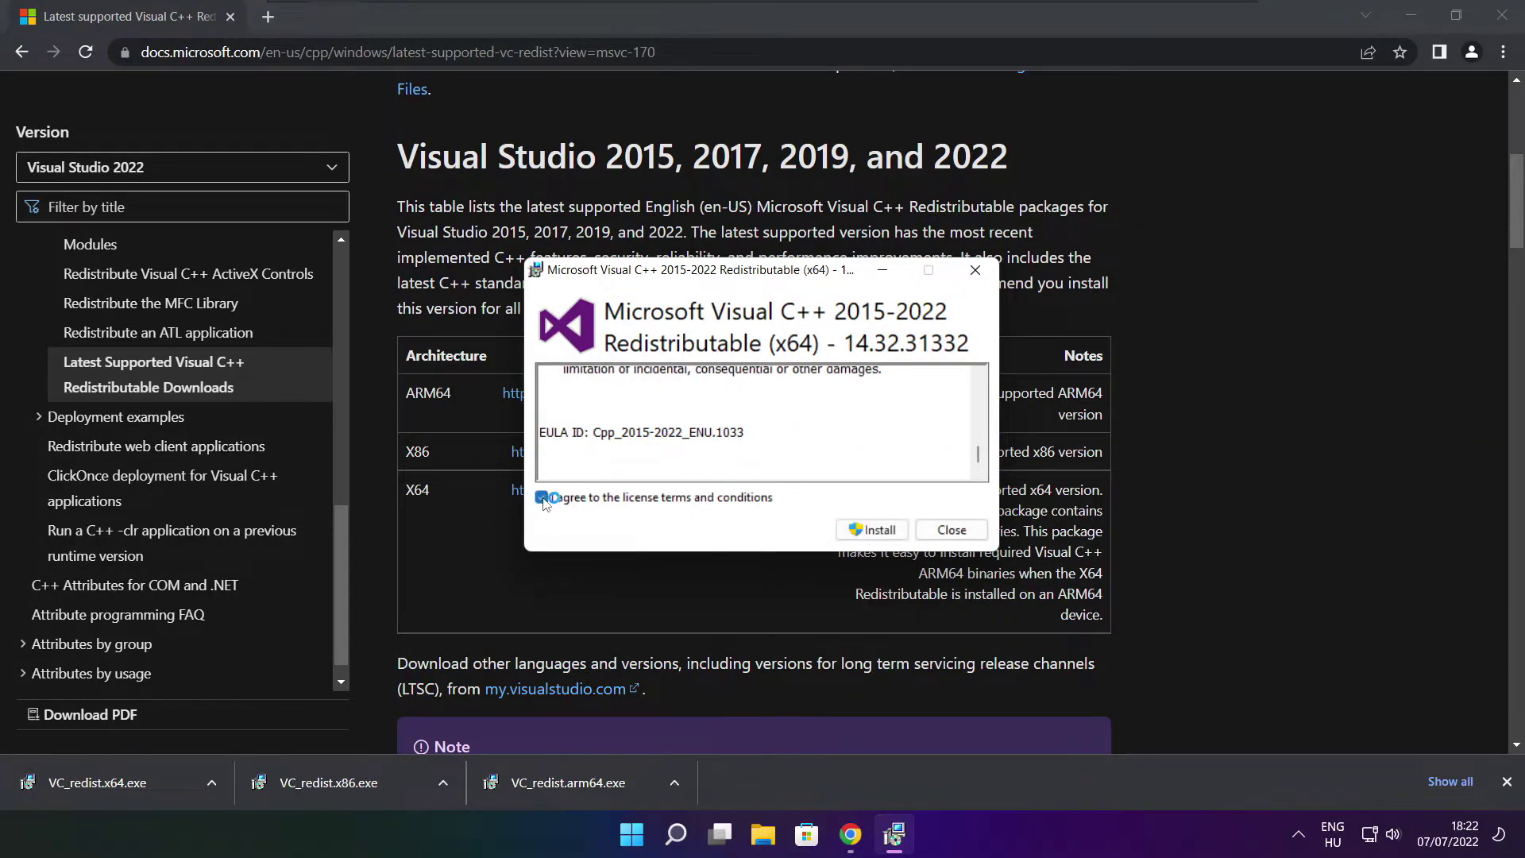
click(875, 530)
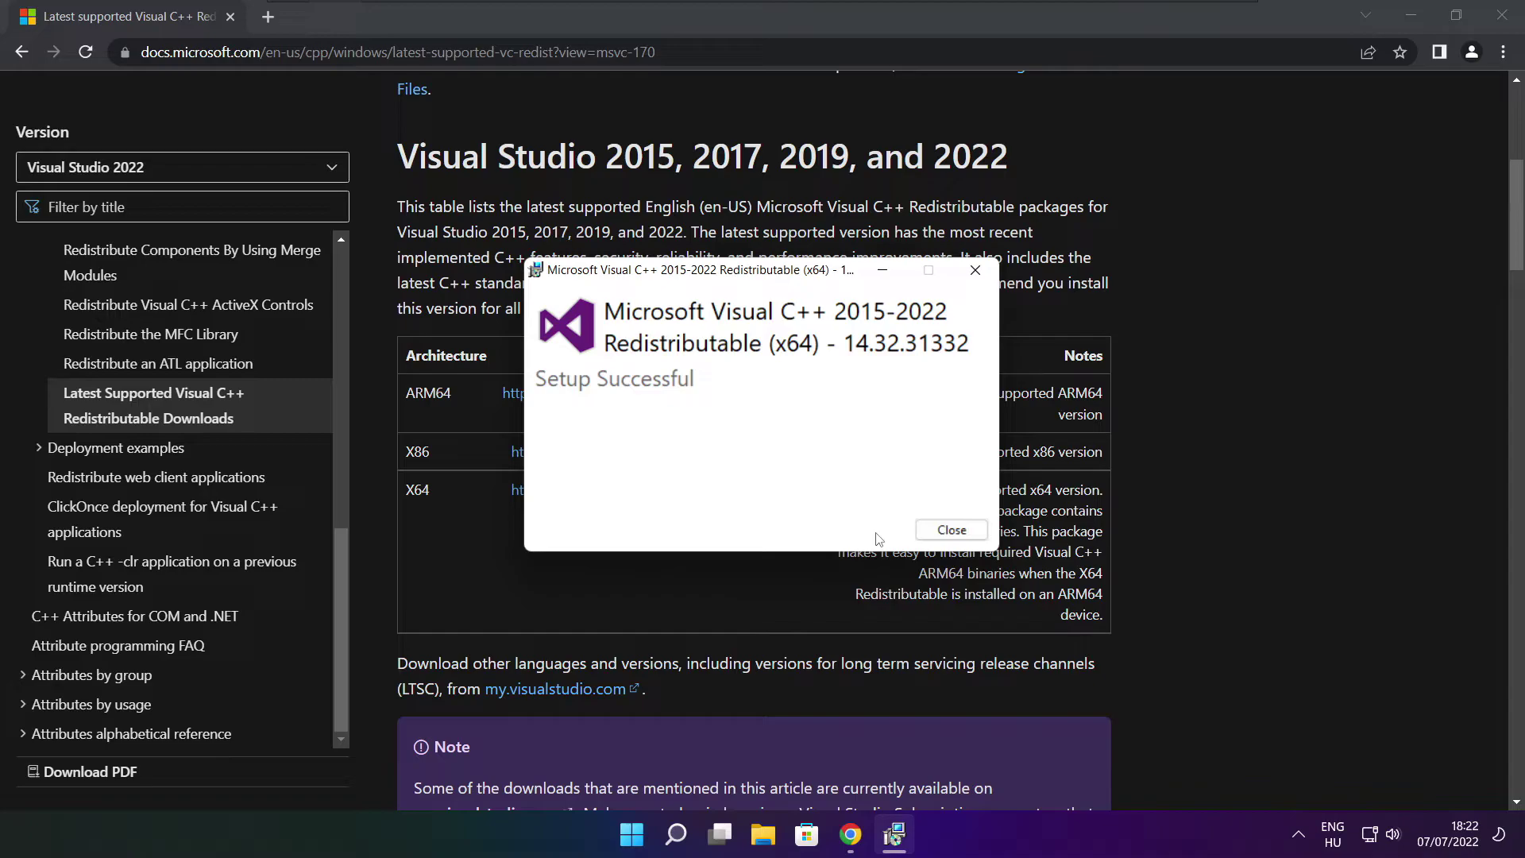
click(952, 530)
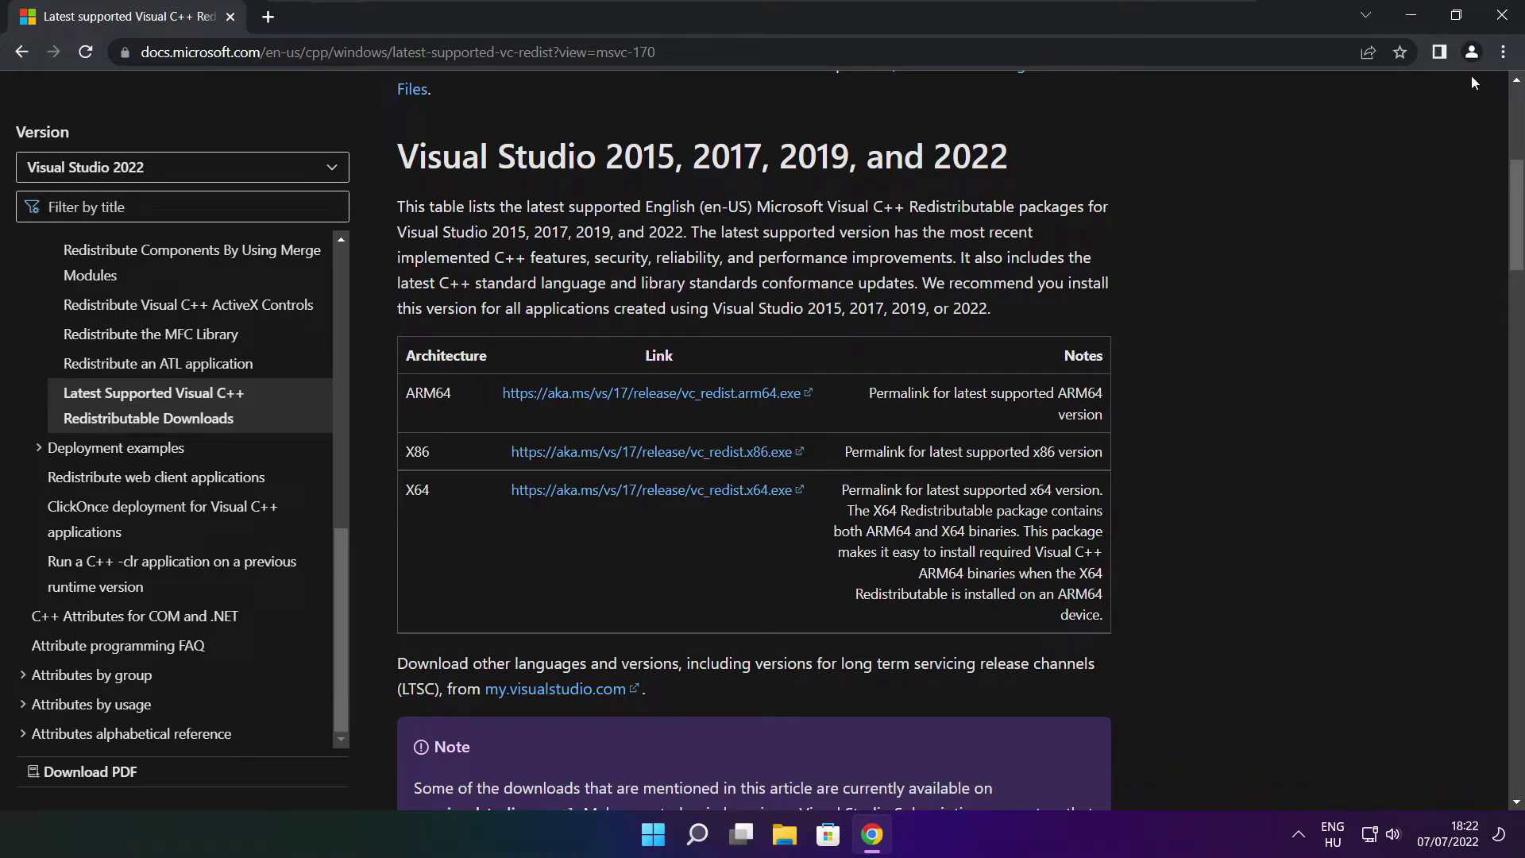
click(1503, 16)
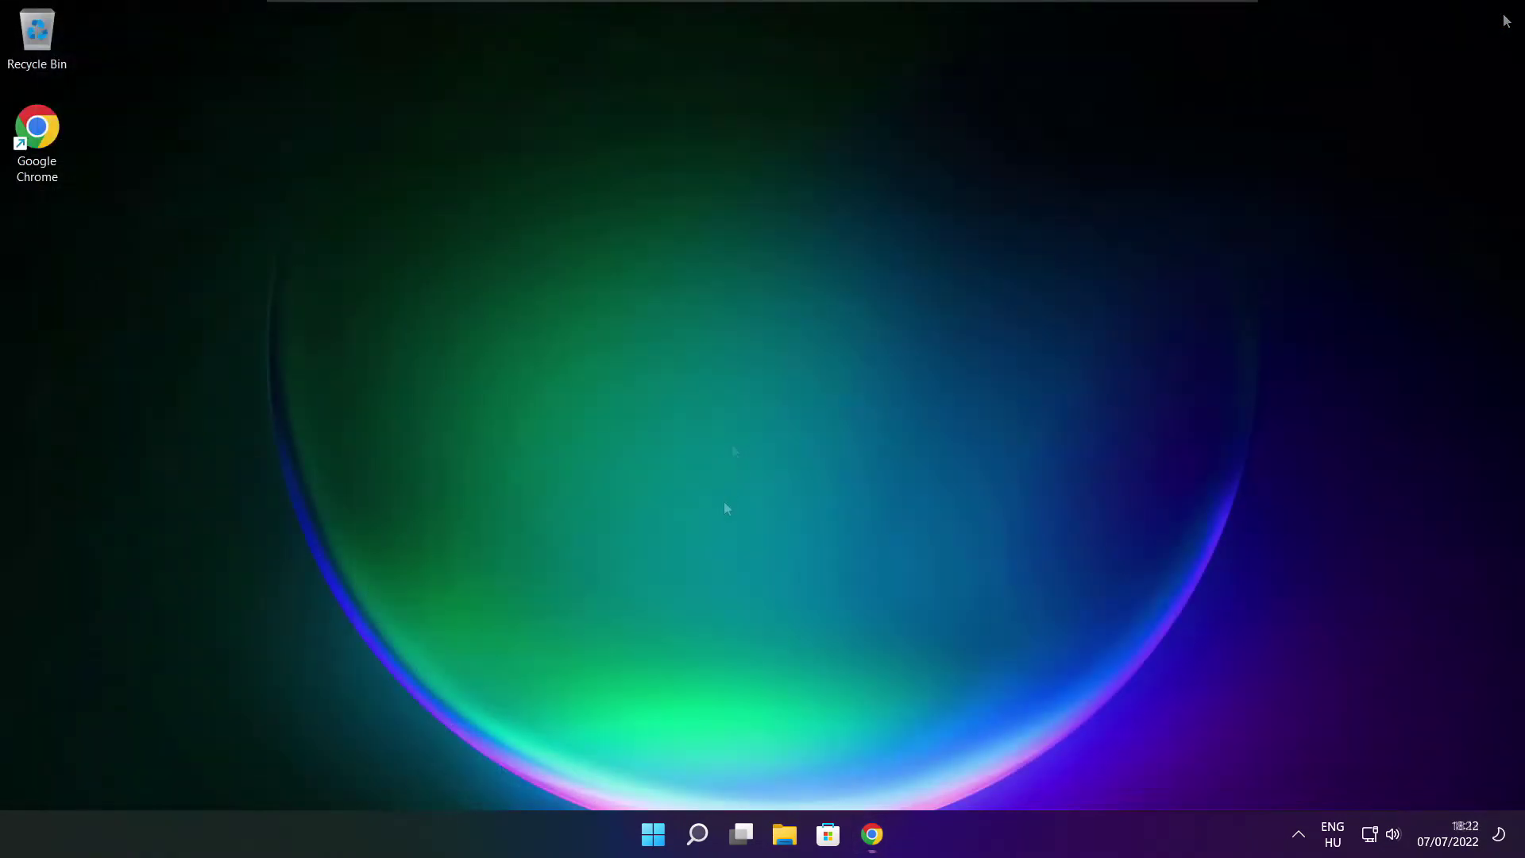
Disable Cortana, Microsoft Edge, Microsoft Teams and Terminal as startup apps in Task Manager, and close Task Manager.
right_click(656, 838)
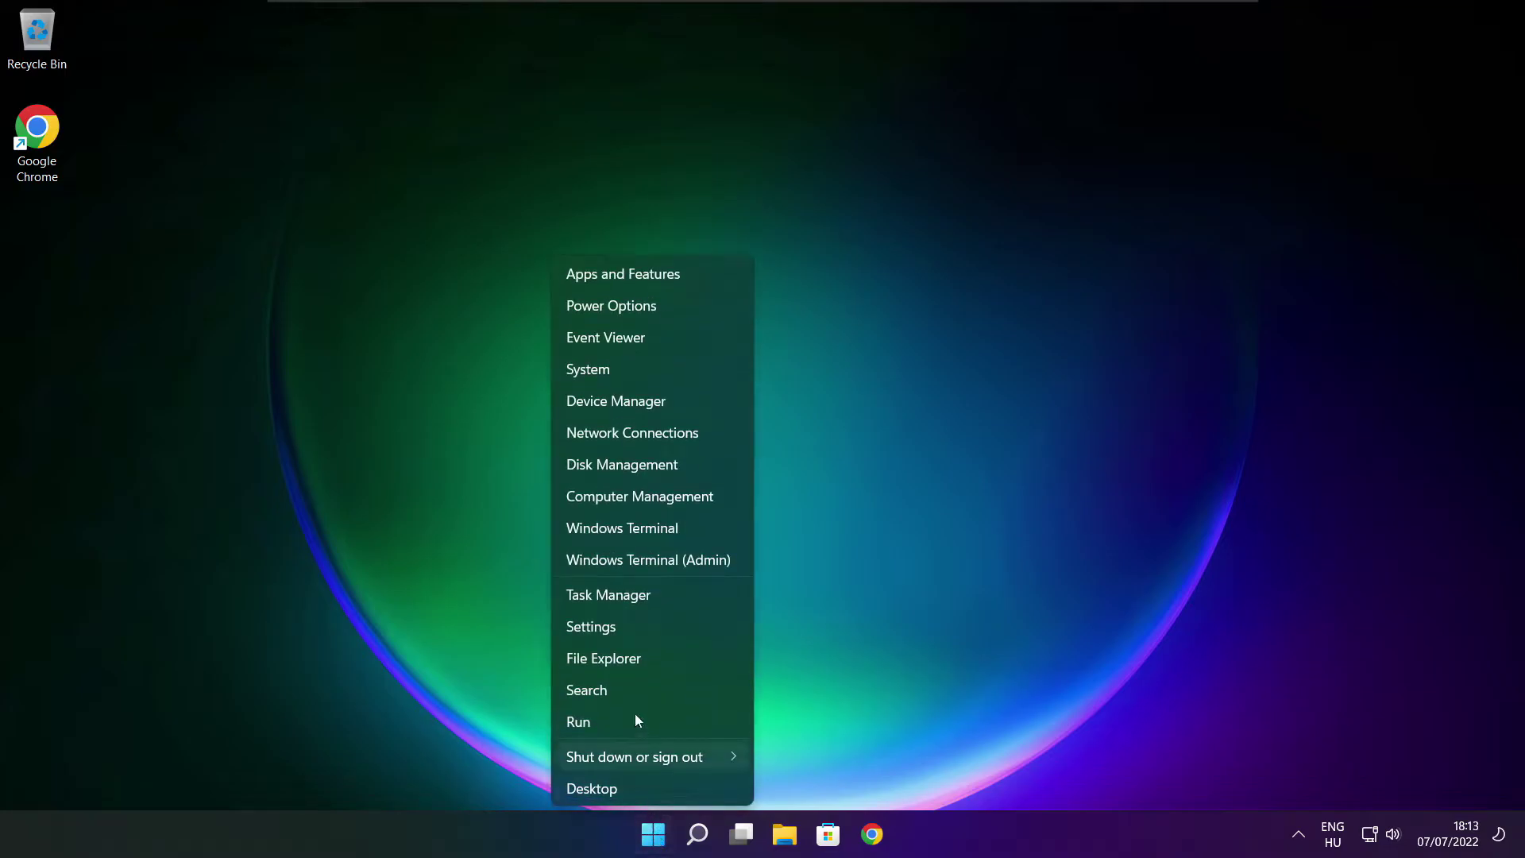
click(608, 595)
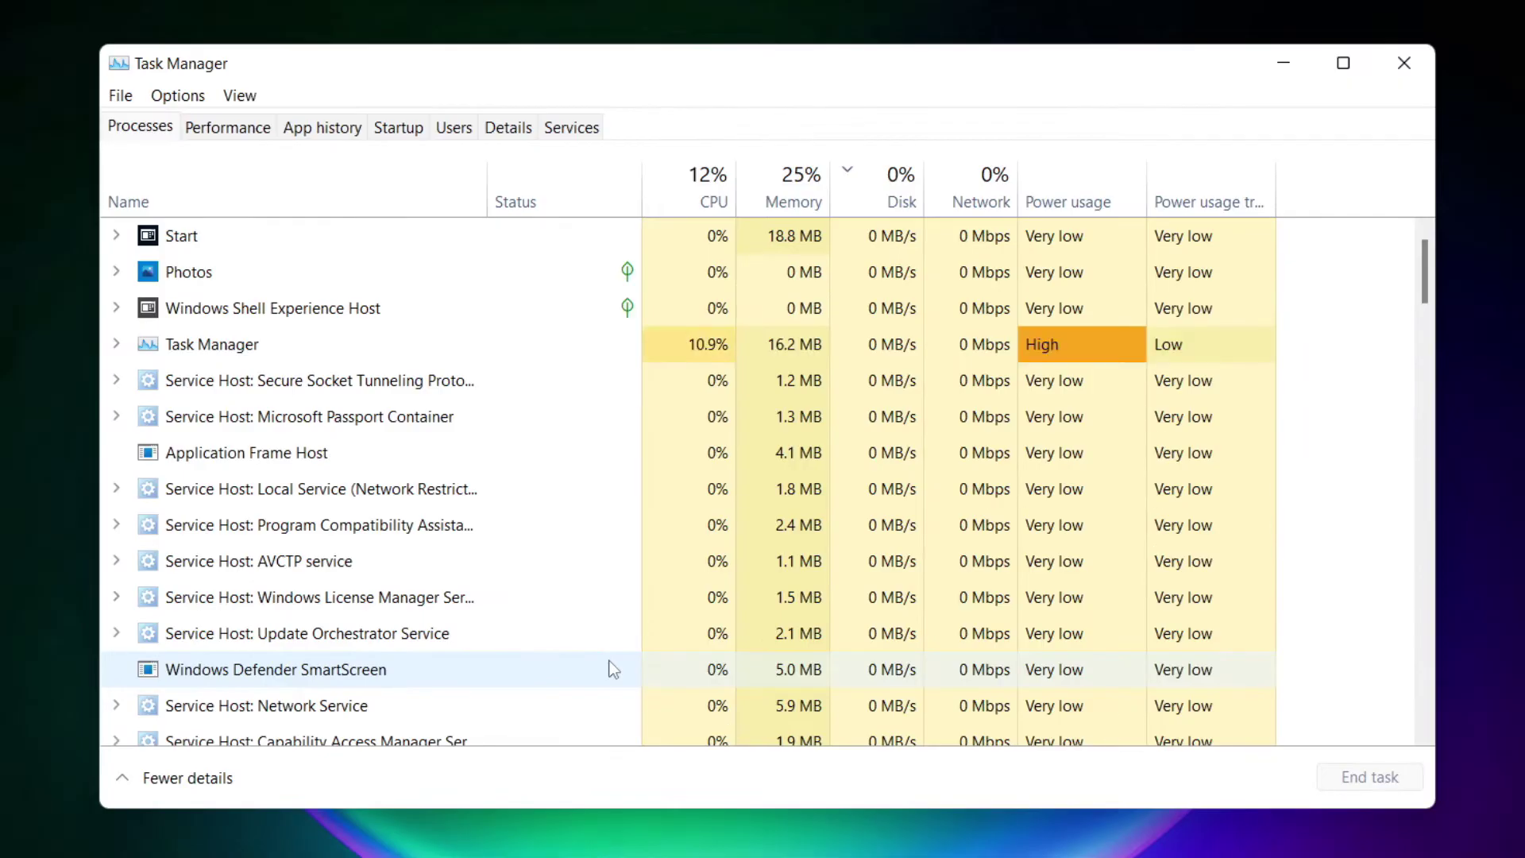
click(402, 129)
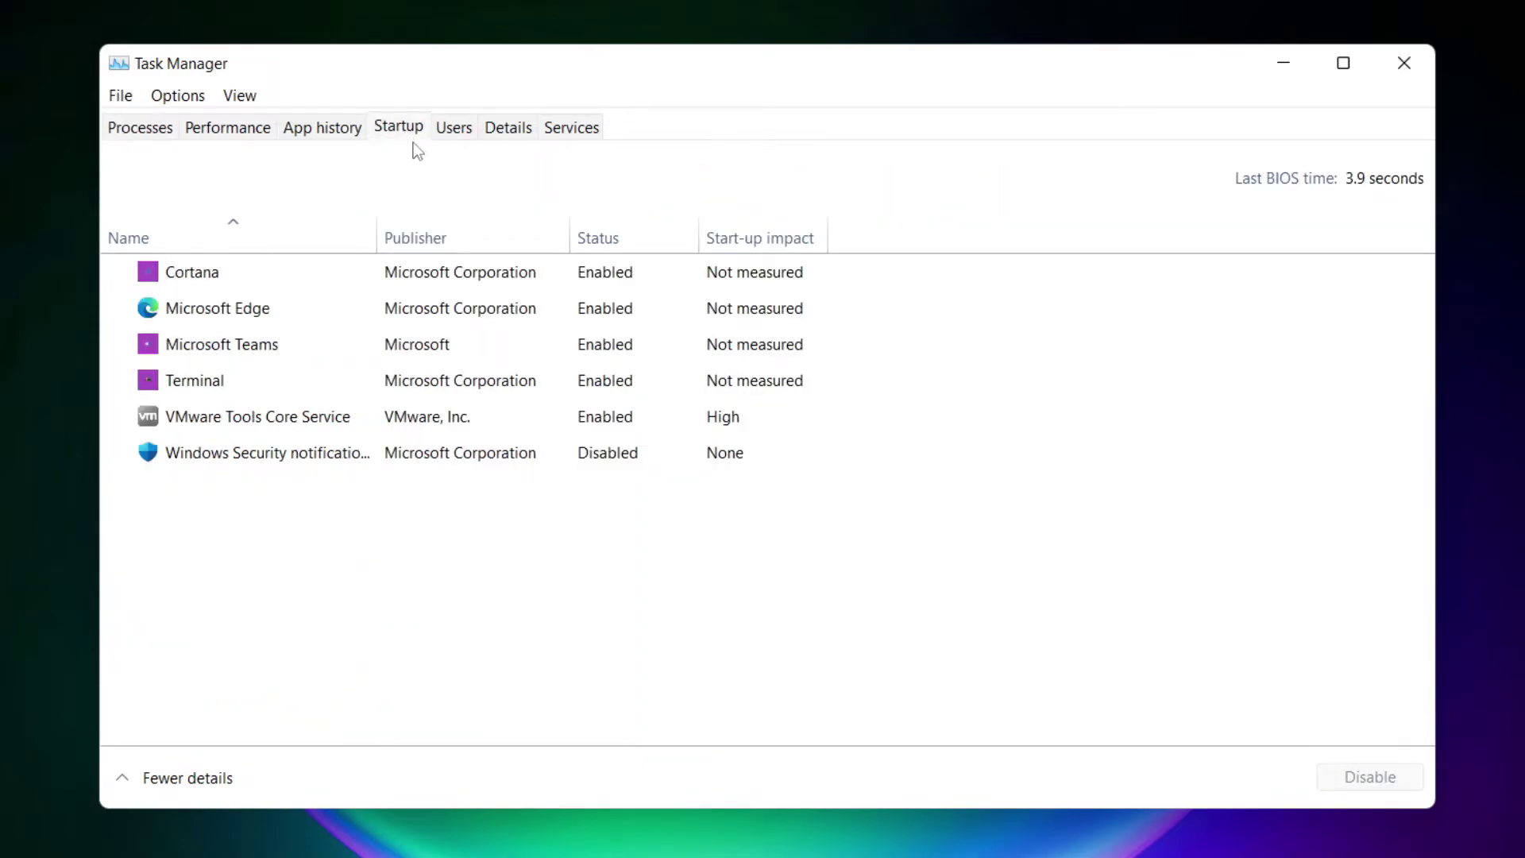
click(407, 280)
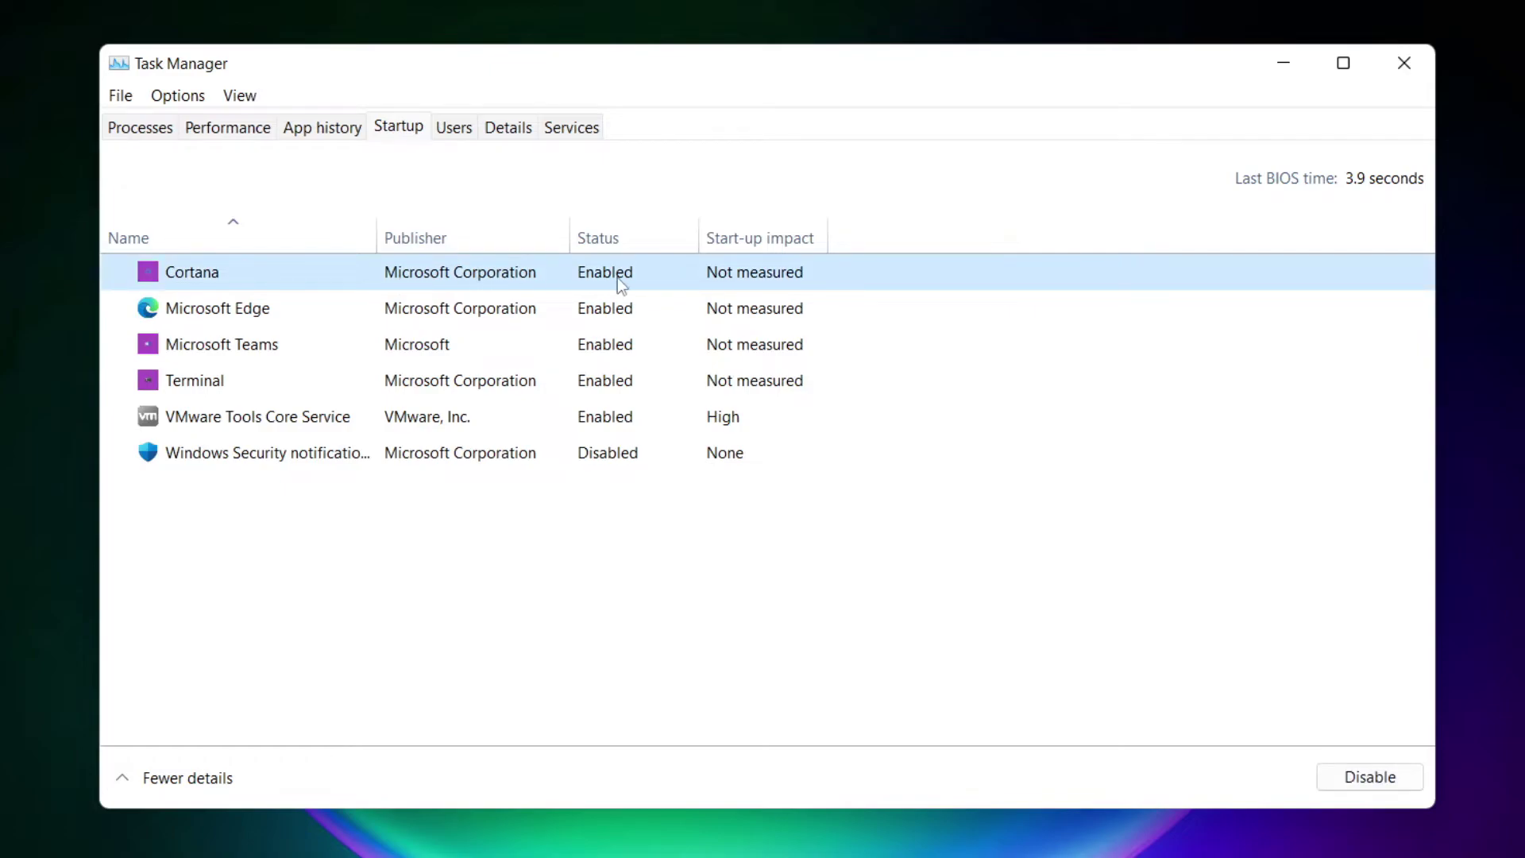
click(1369, 782)
click(370, 311)
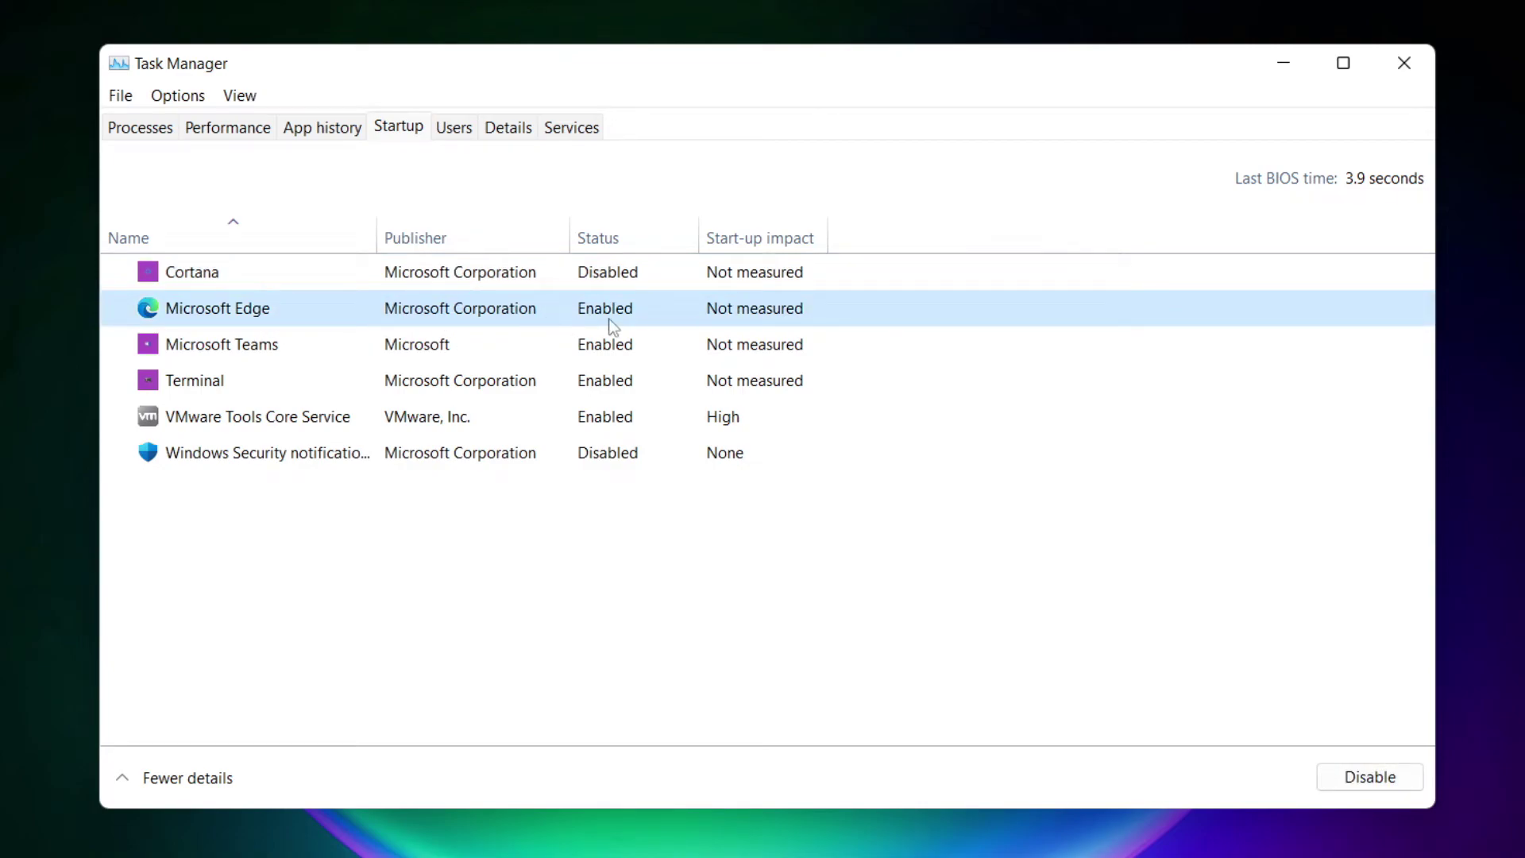
click(1370, 780)
click(633, 354)
click(1397, 781)
click(508, 388)
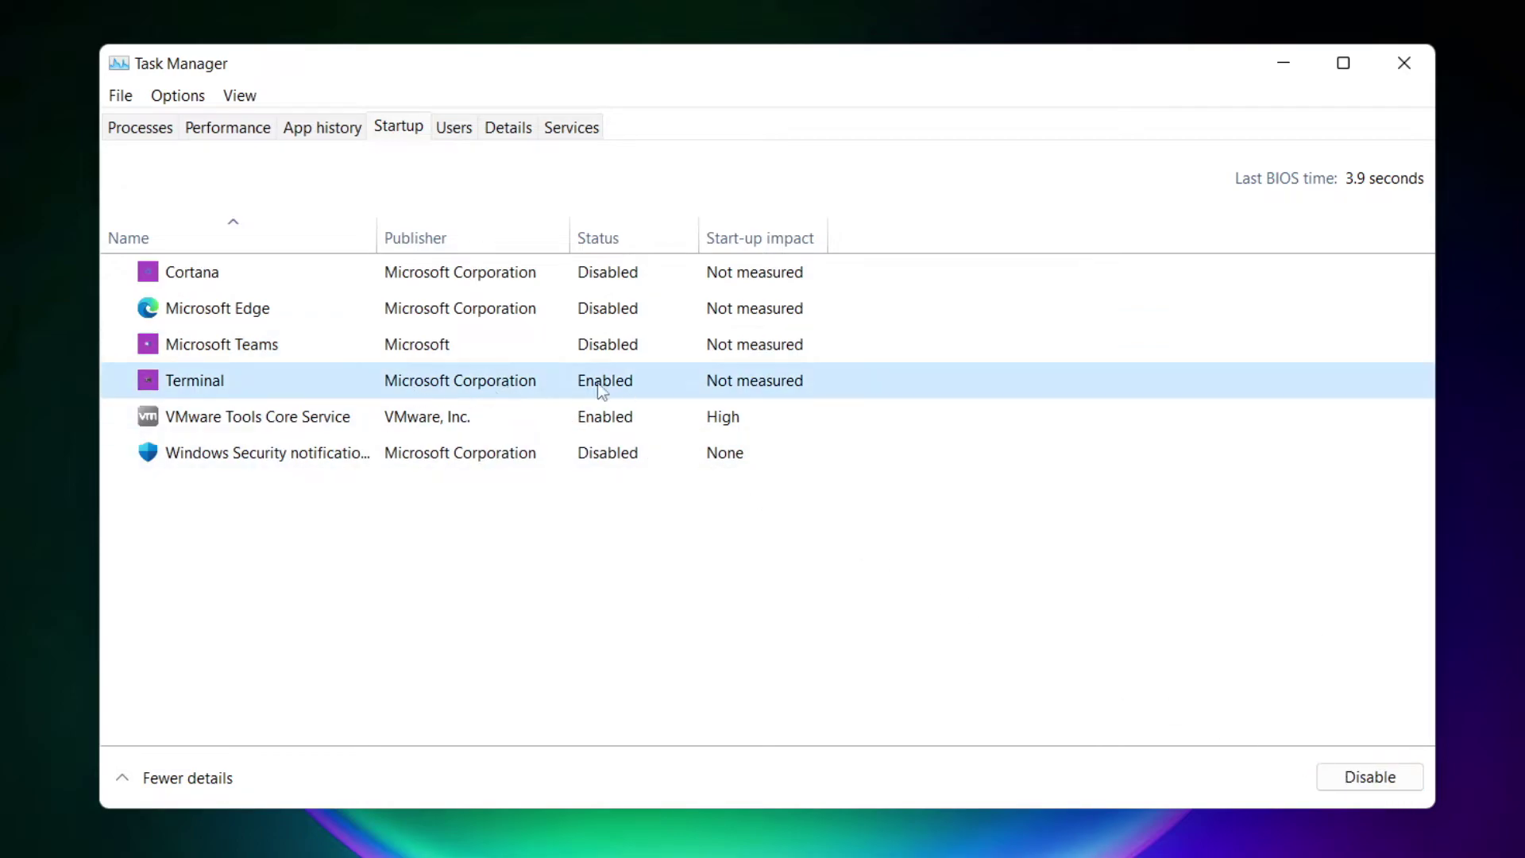
click(1393, 786)
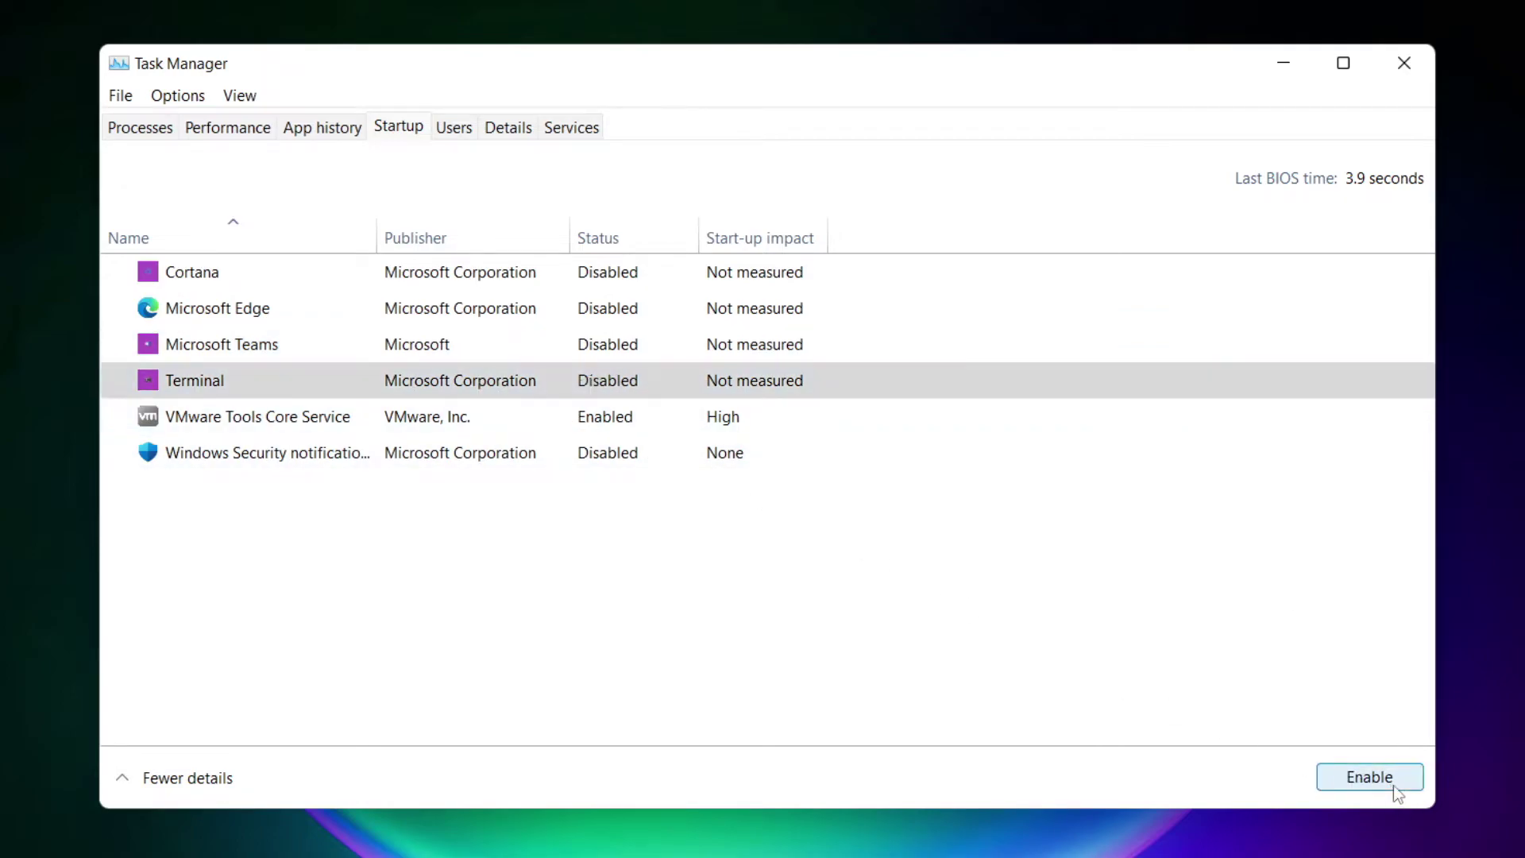
click(599, 384)
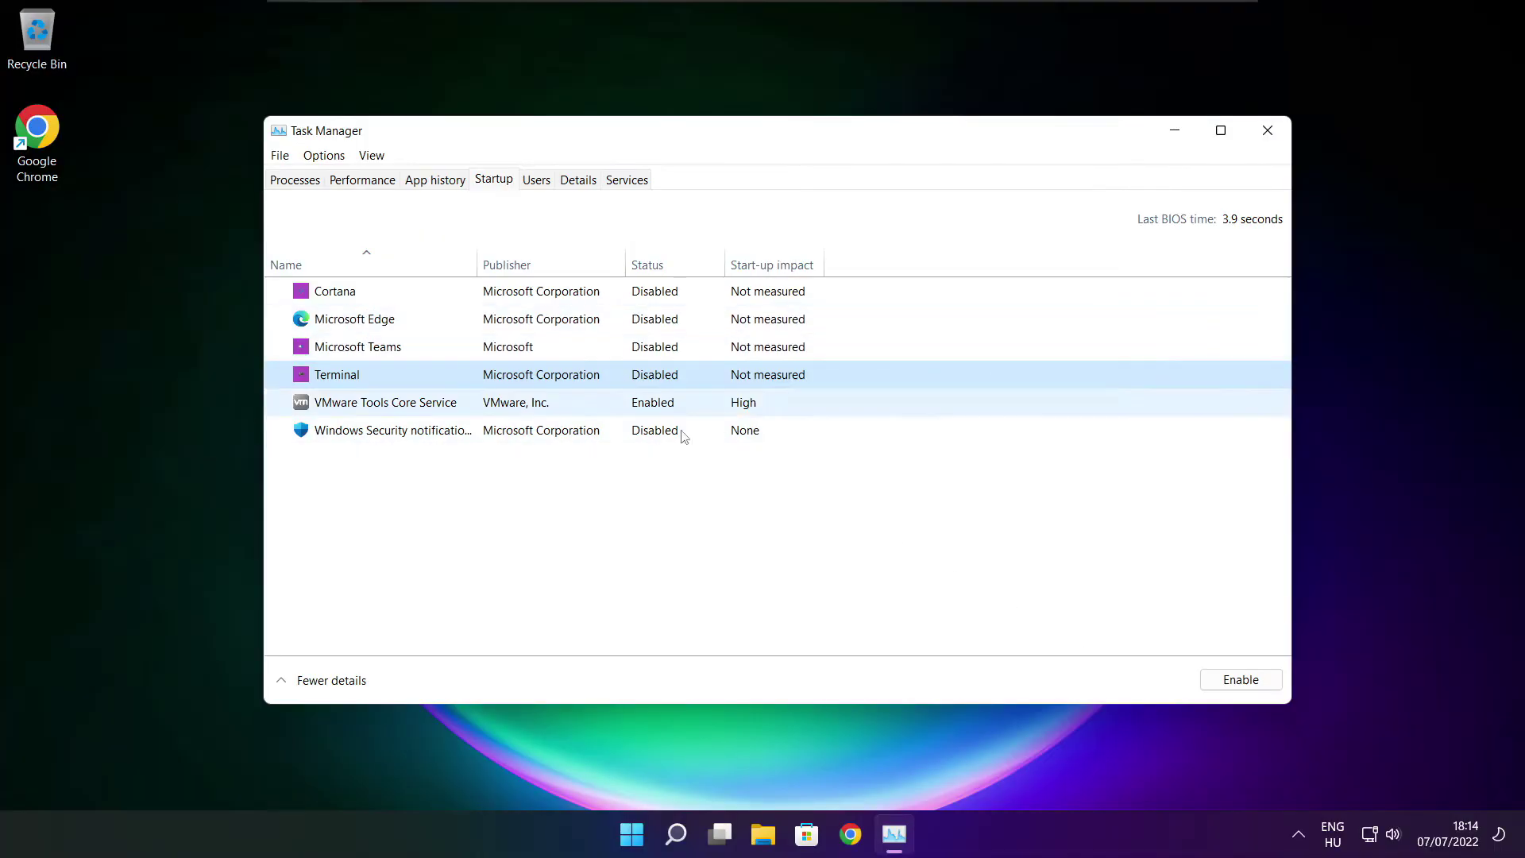
click(1266, 135)
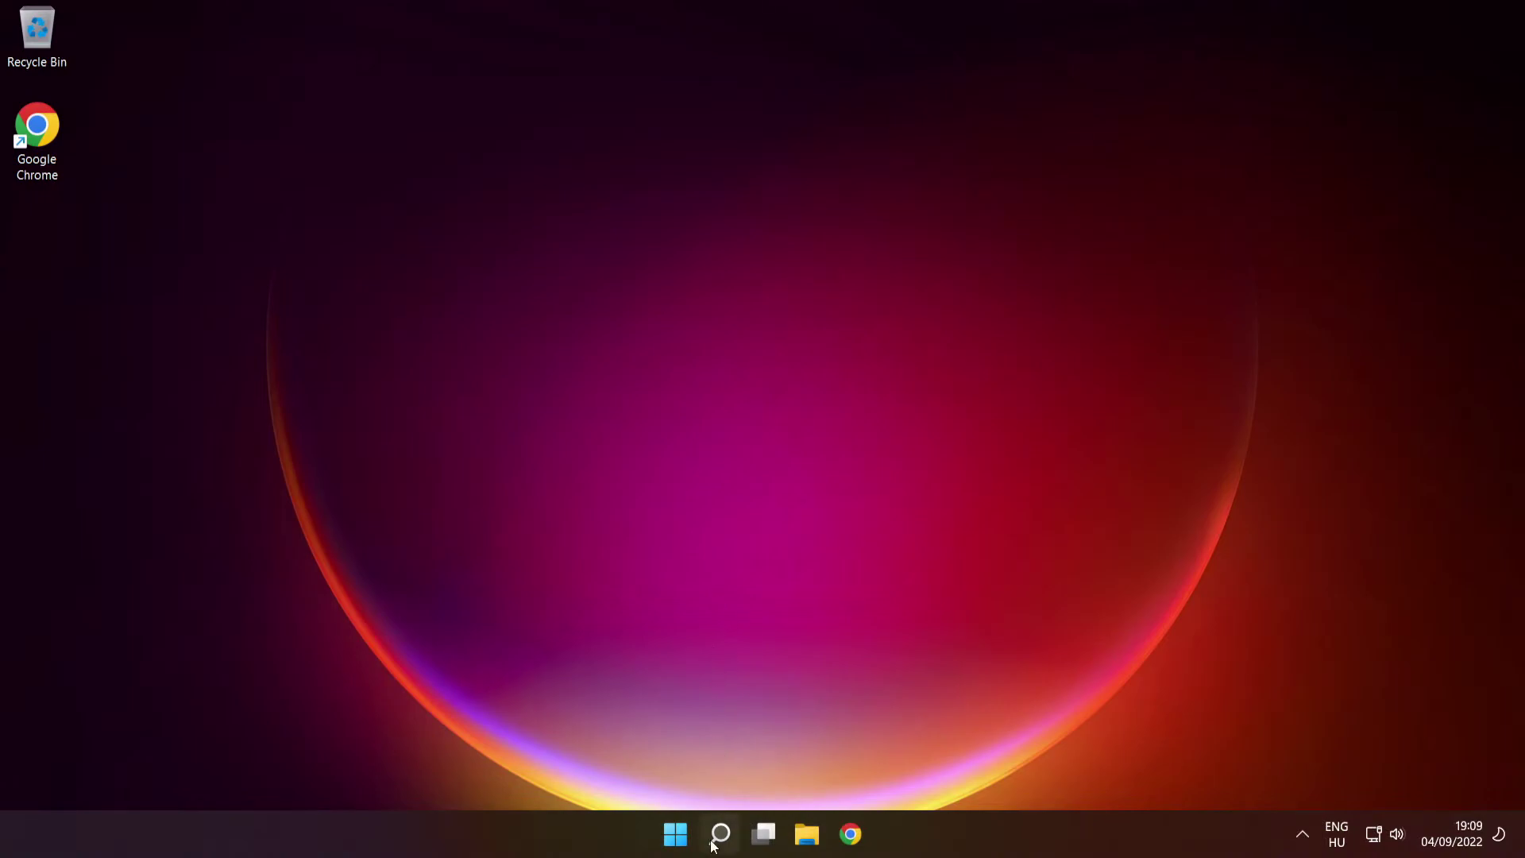
Search Windows for cmd, run Command Prompt as administrator, and move its window to the middle of the desktop.
mouse_move(716, 831)
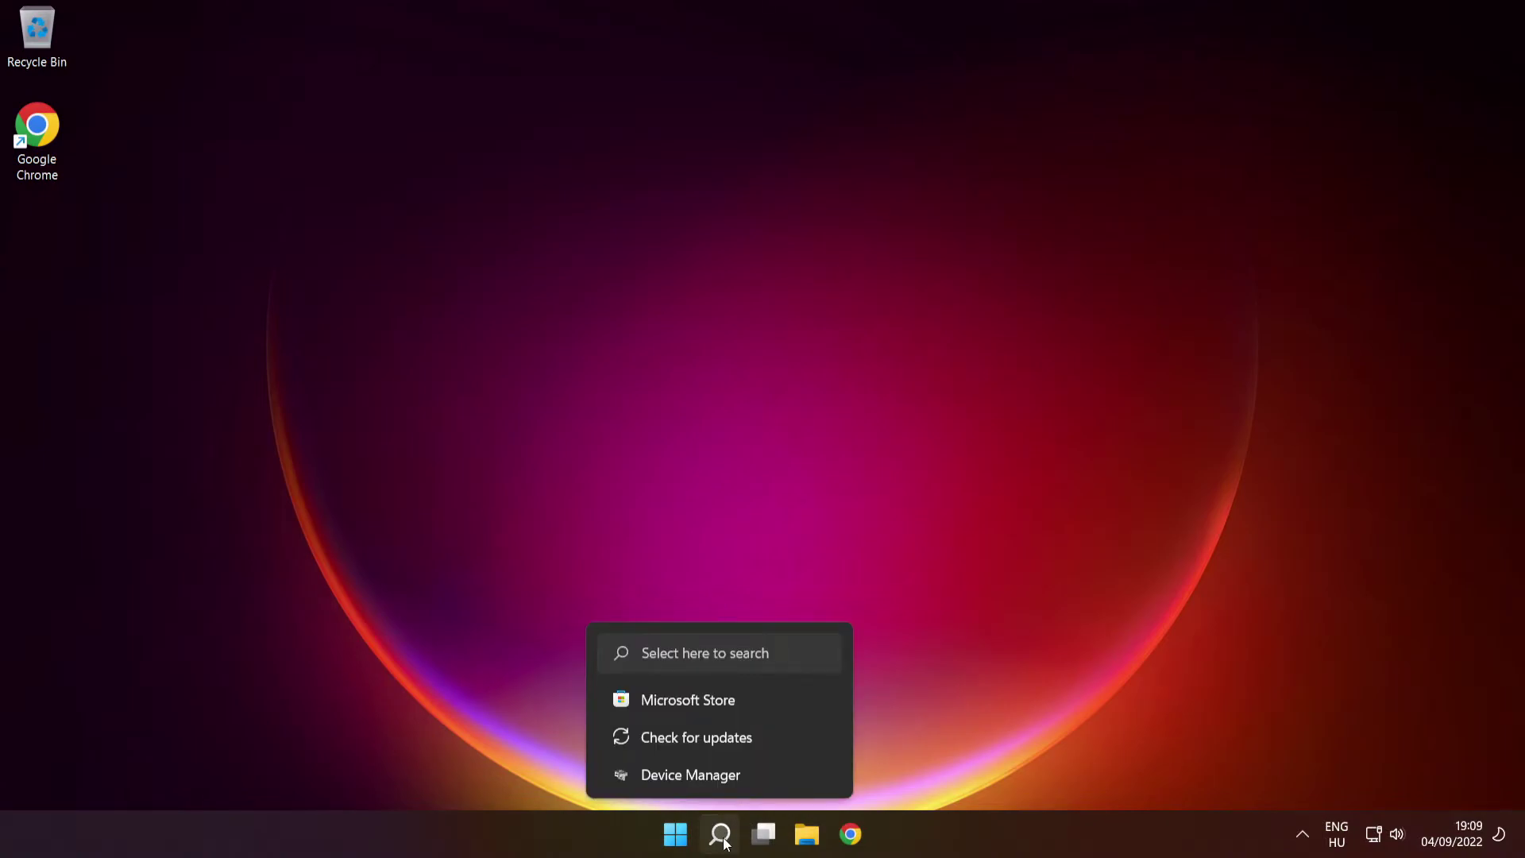
click(720, 834)
text(cmd)
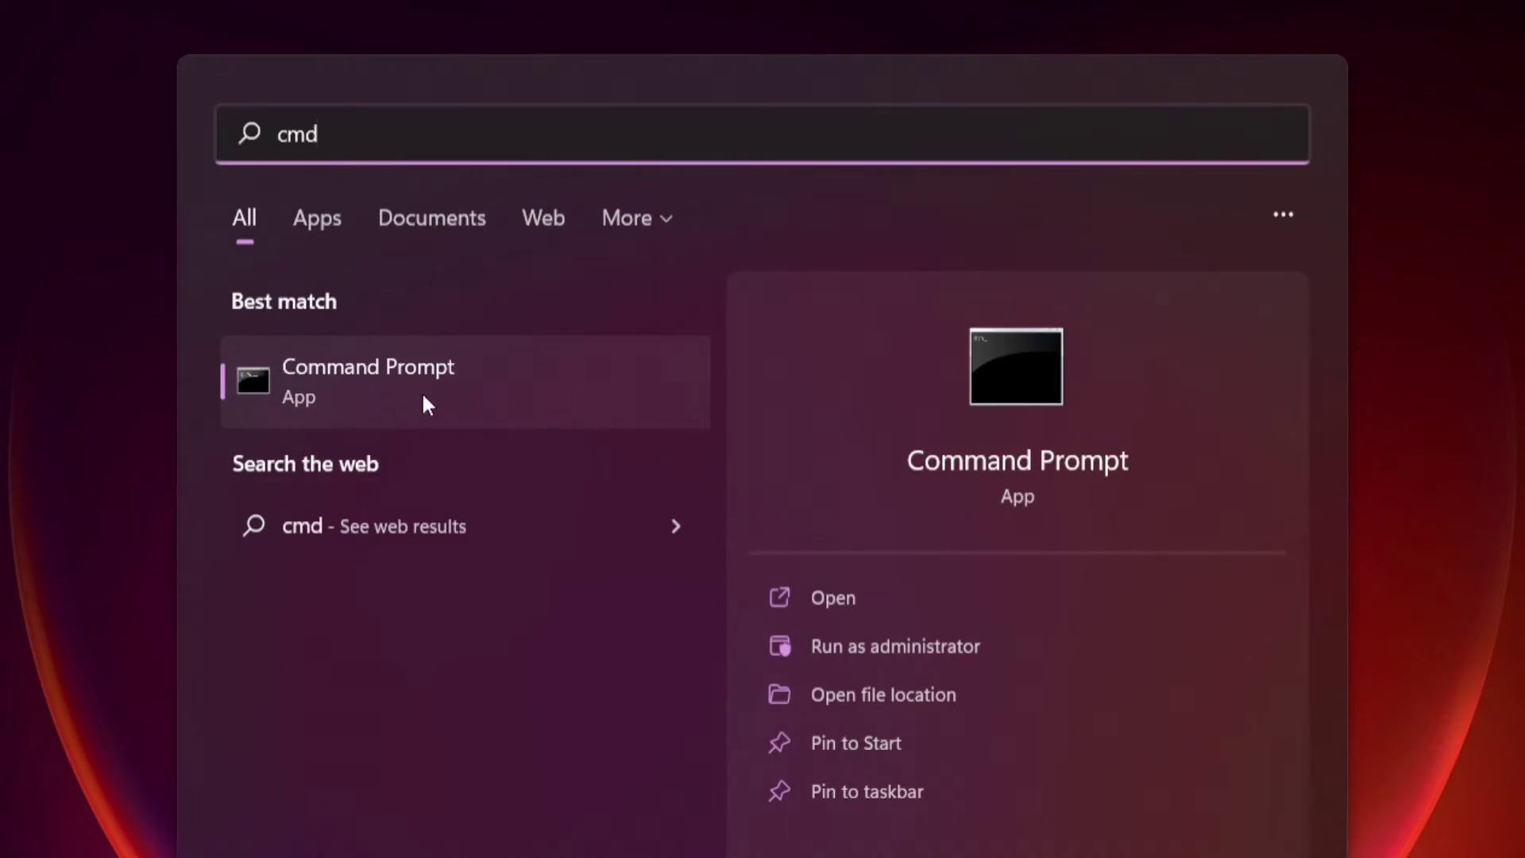
right_click(560, 371)
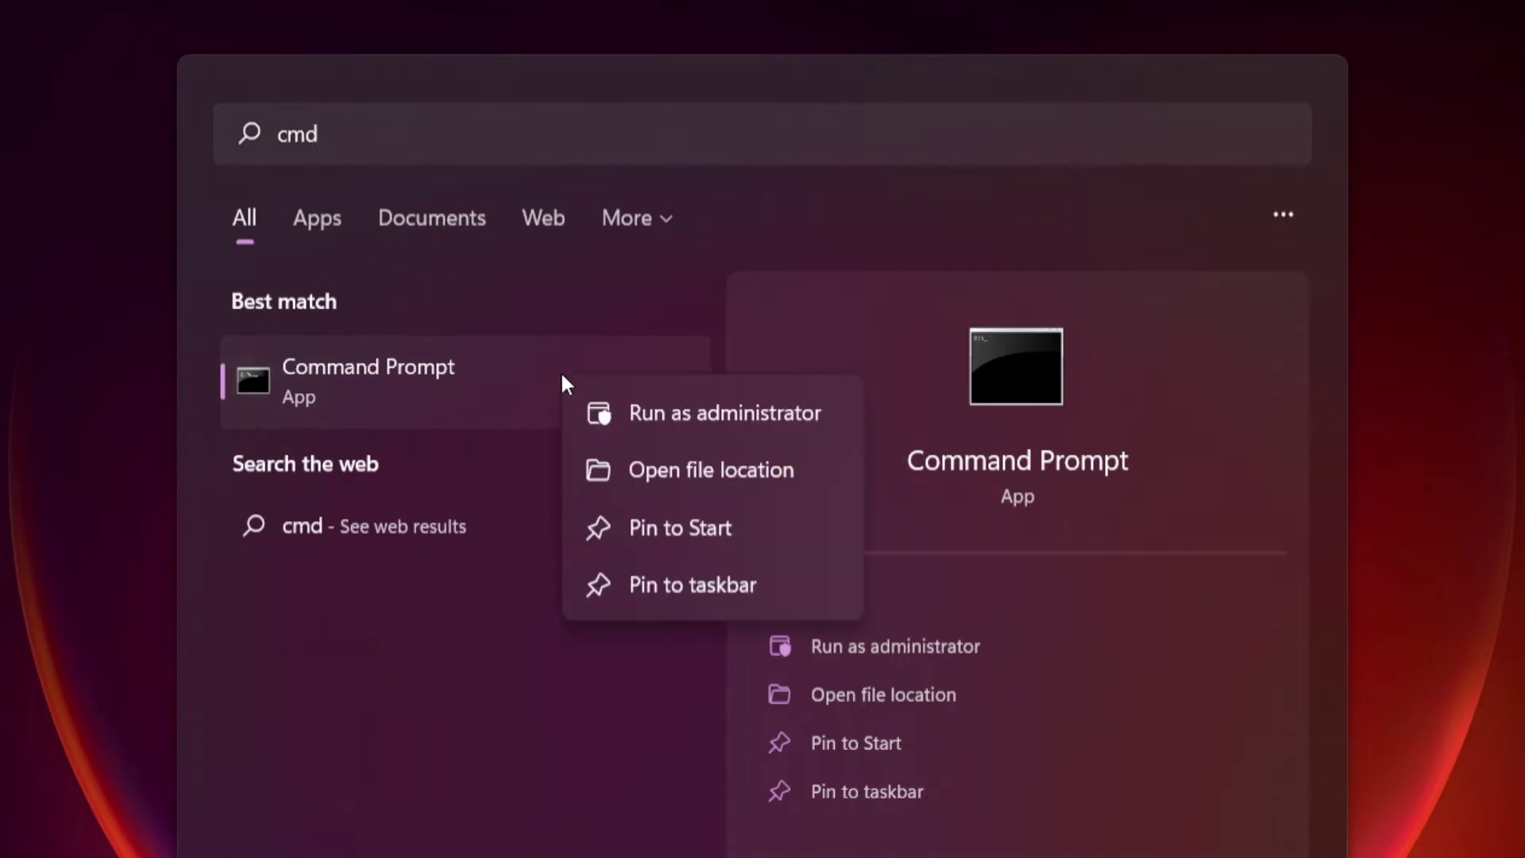
click(725, 412)
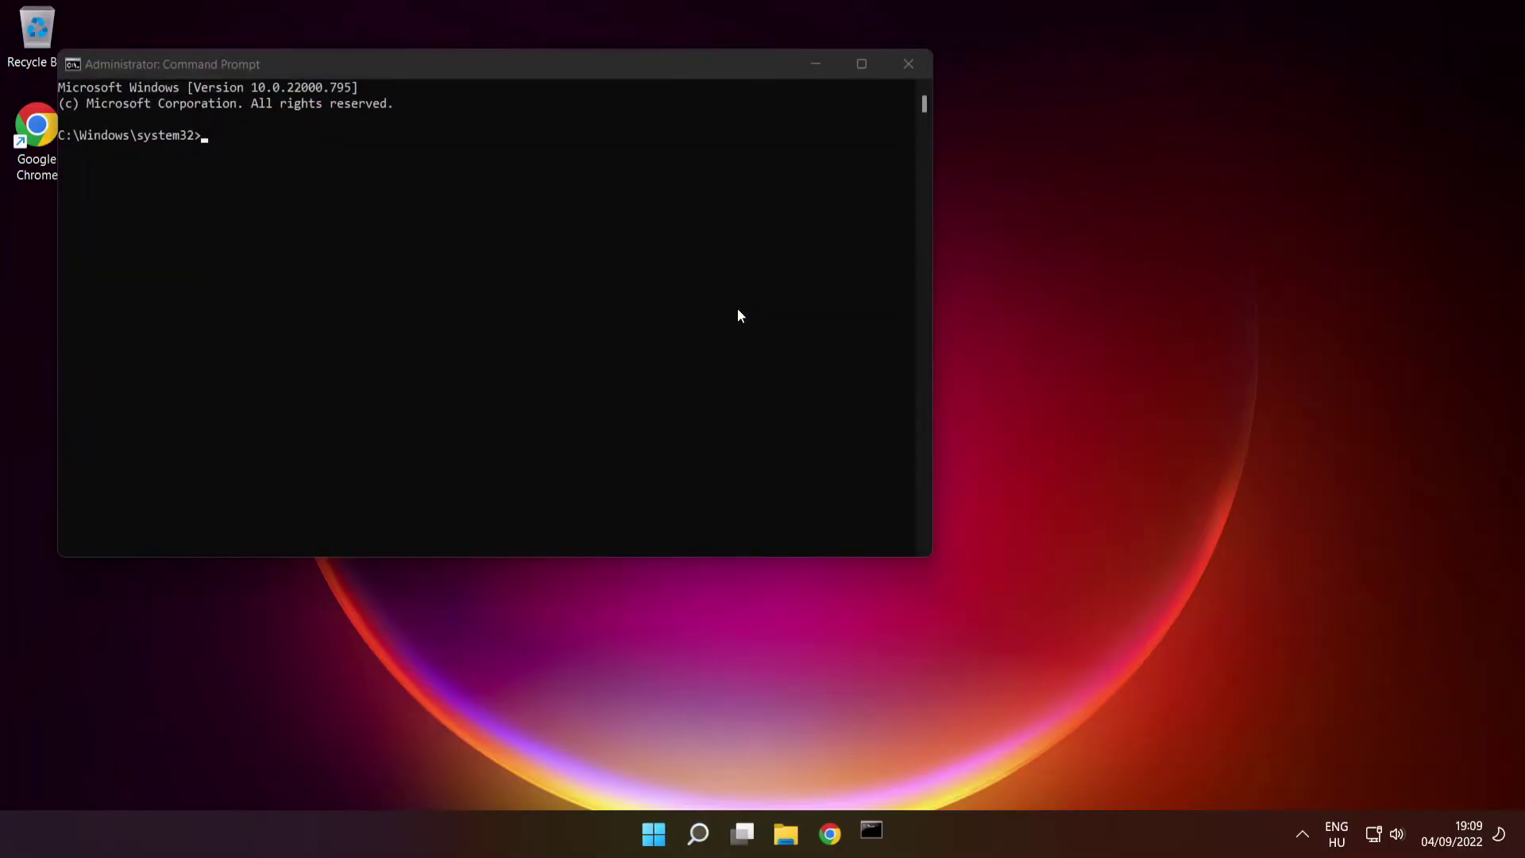
drag(615, 68, 880, 196)
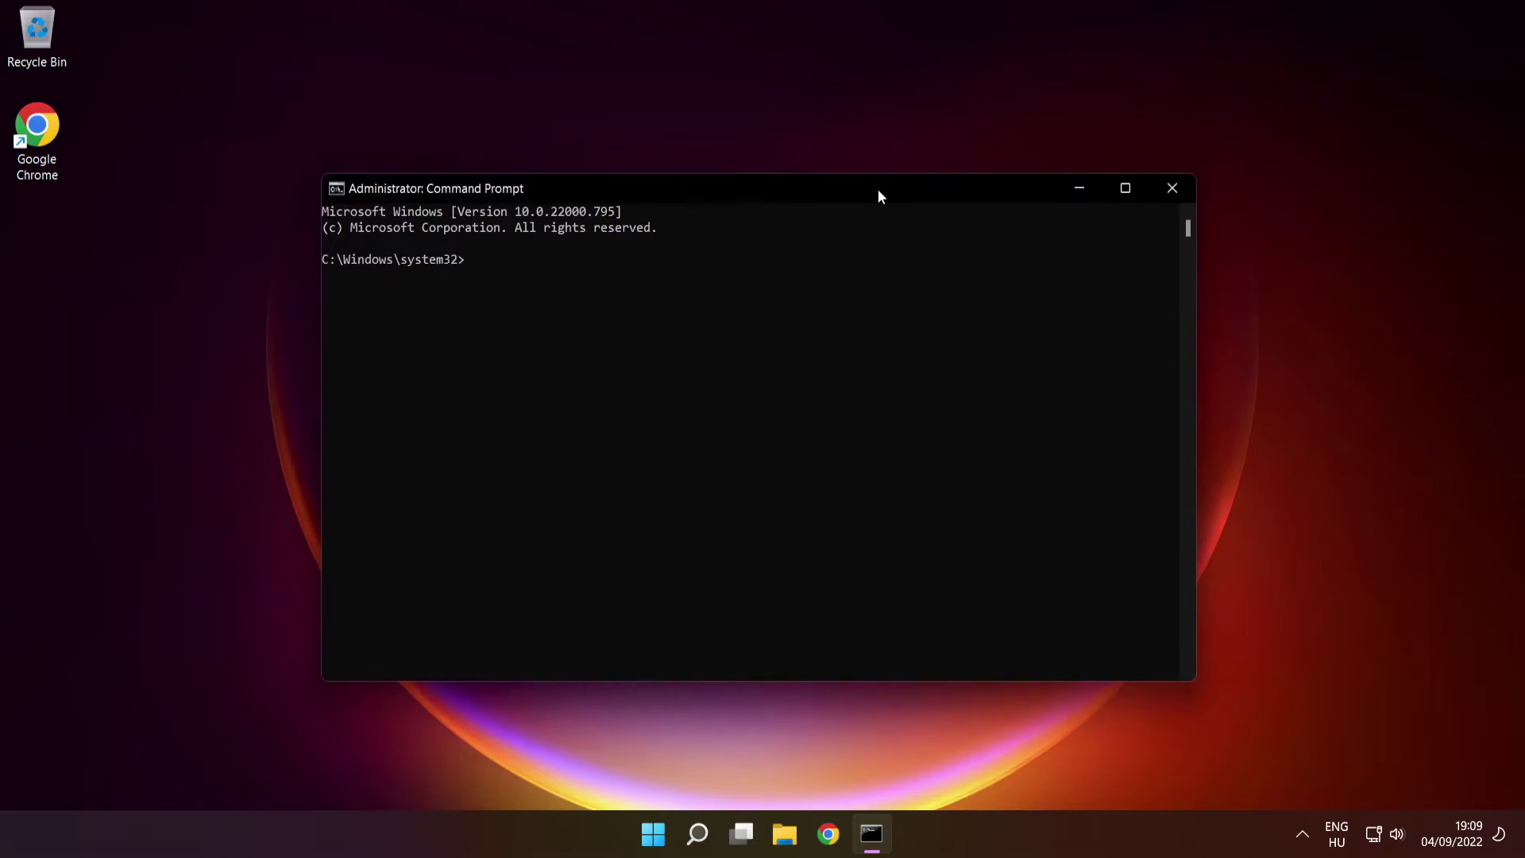
Run the system file scan with the command sfc /scannow and close Command Prompt once the scan is complete.
text(sfc /scannow)
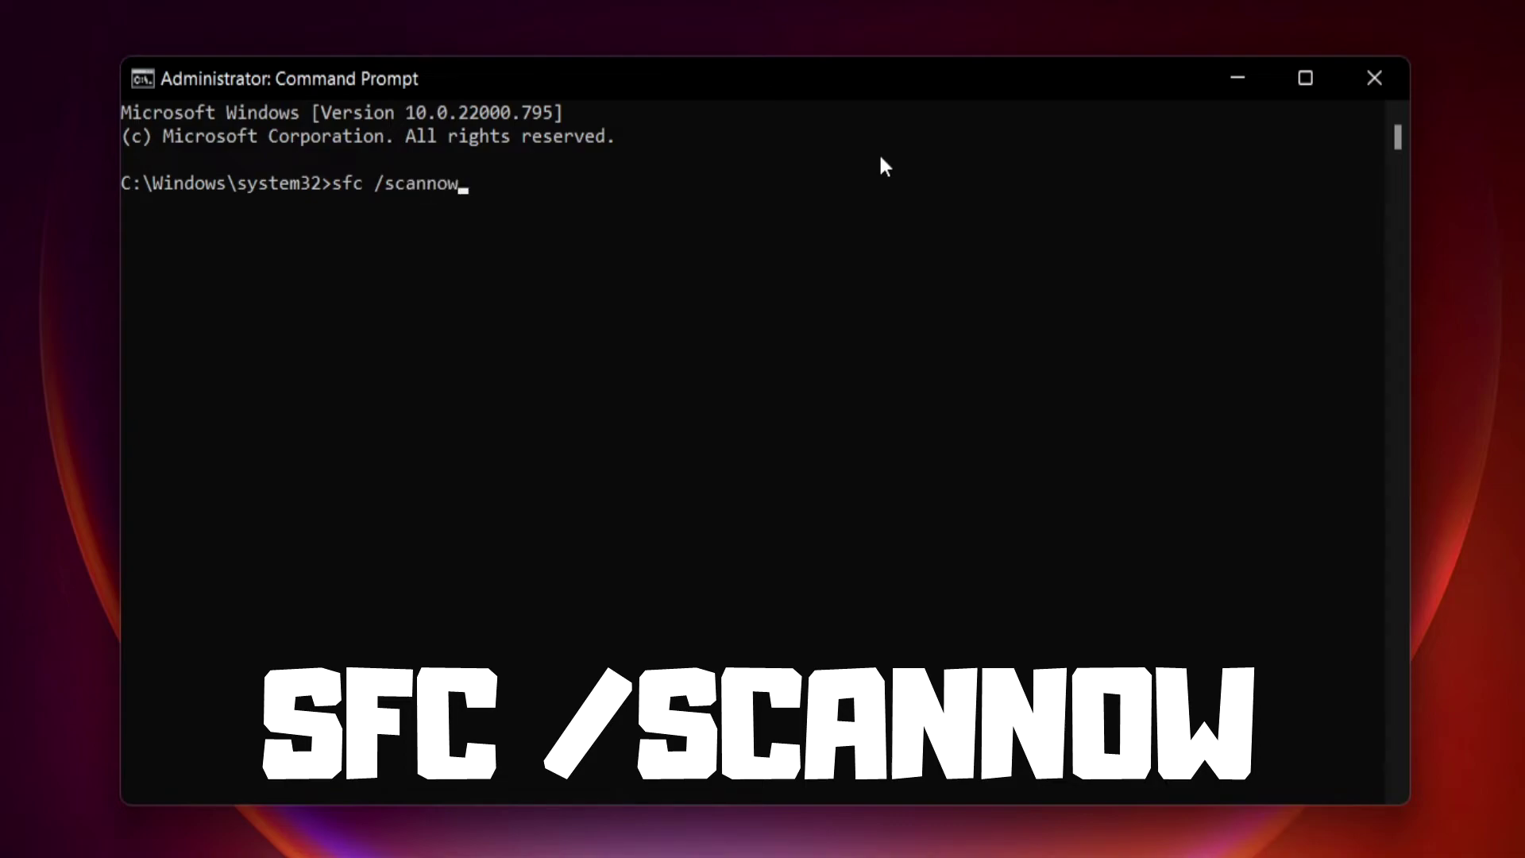
key(Return)
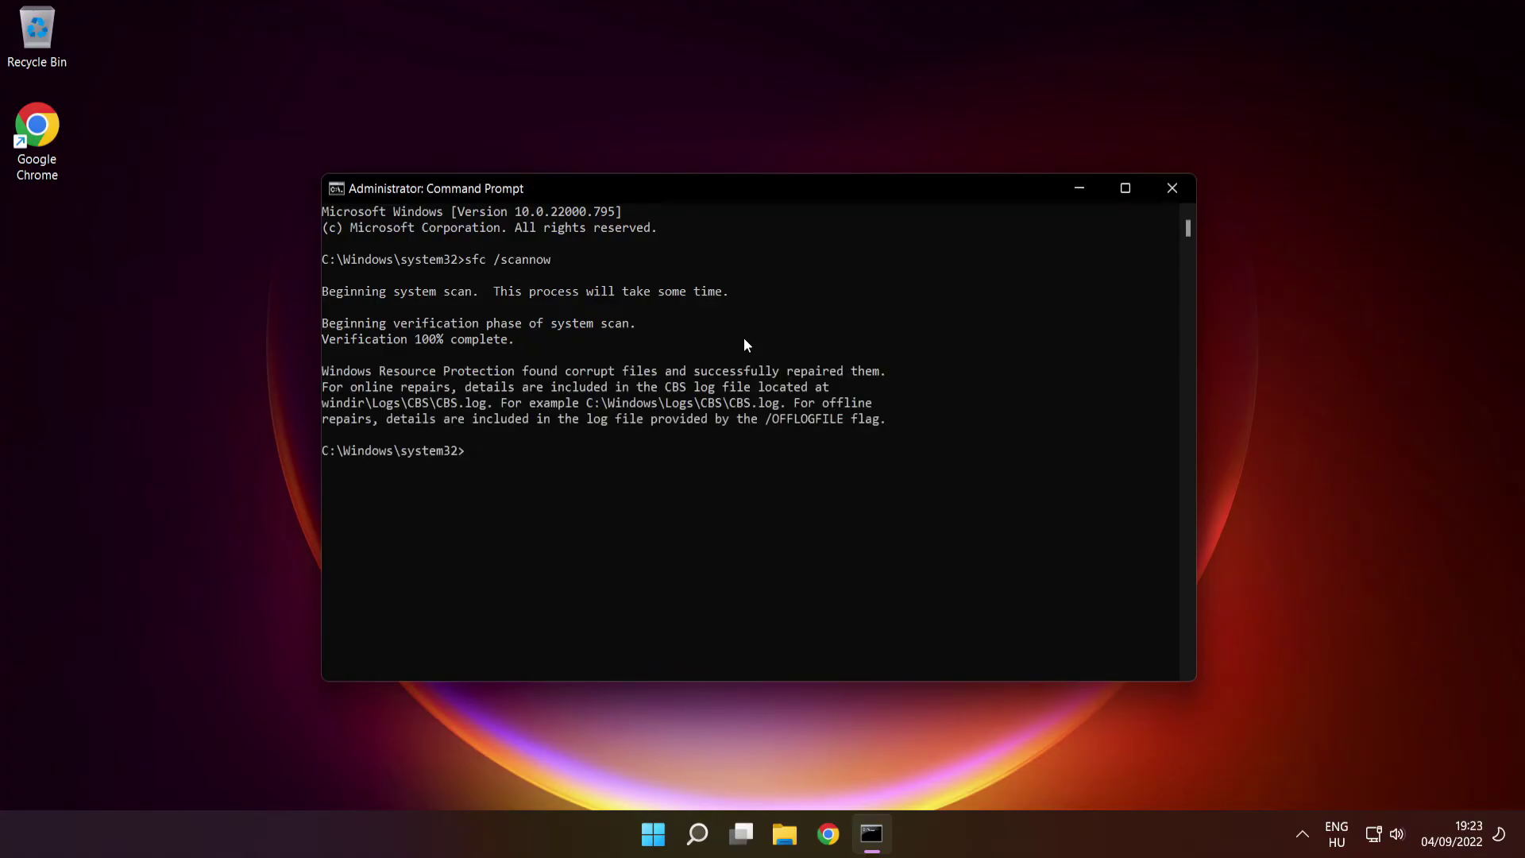
click(1174, 192)
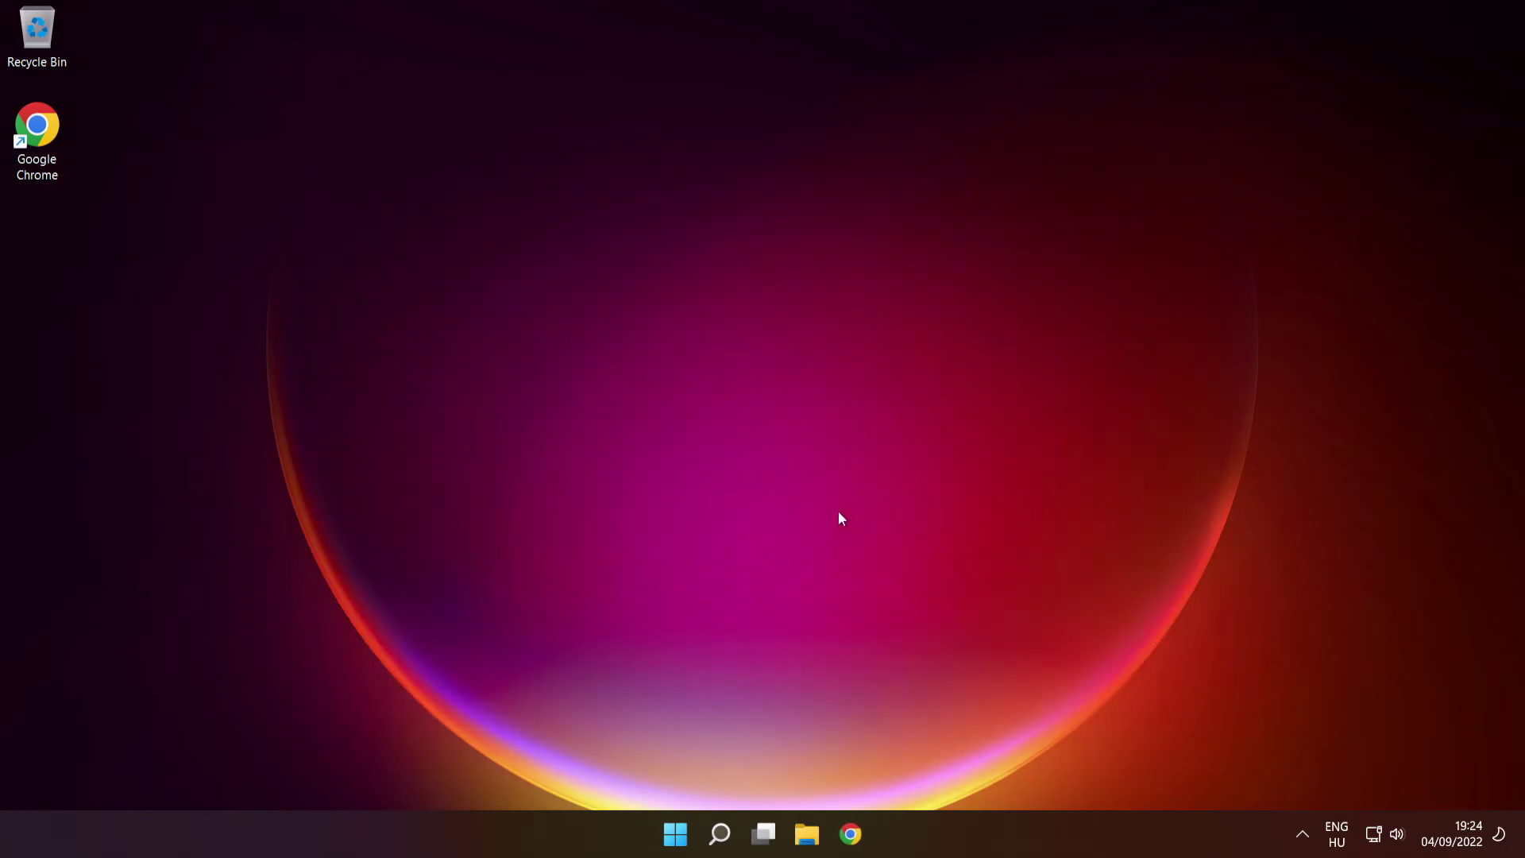
Restart the computer.
click(674, 830)
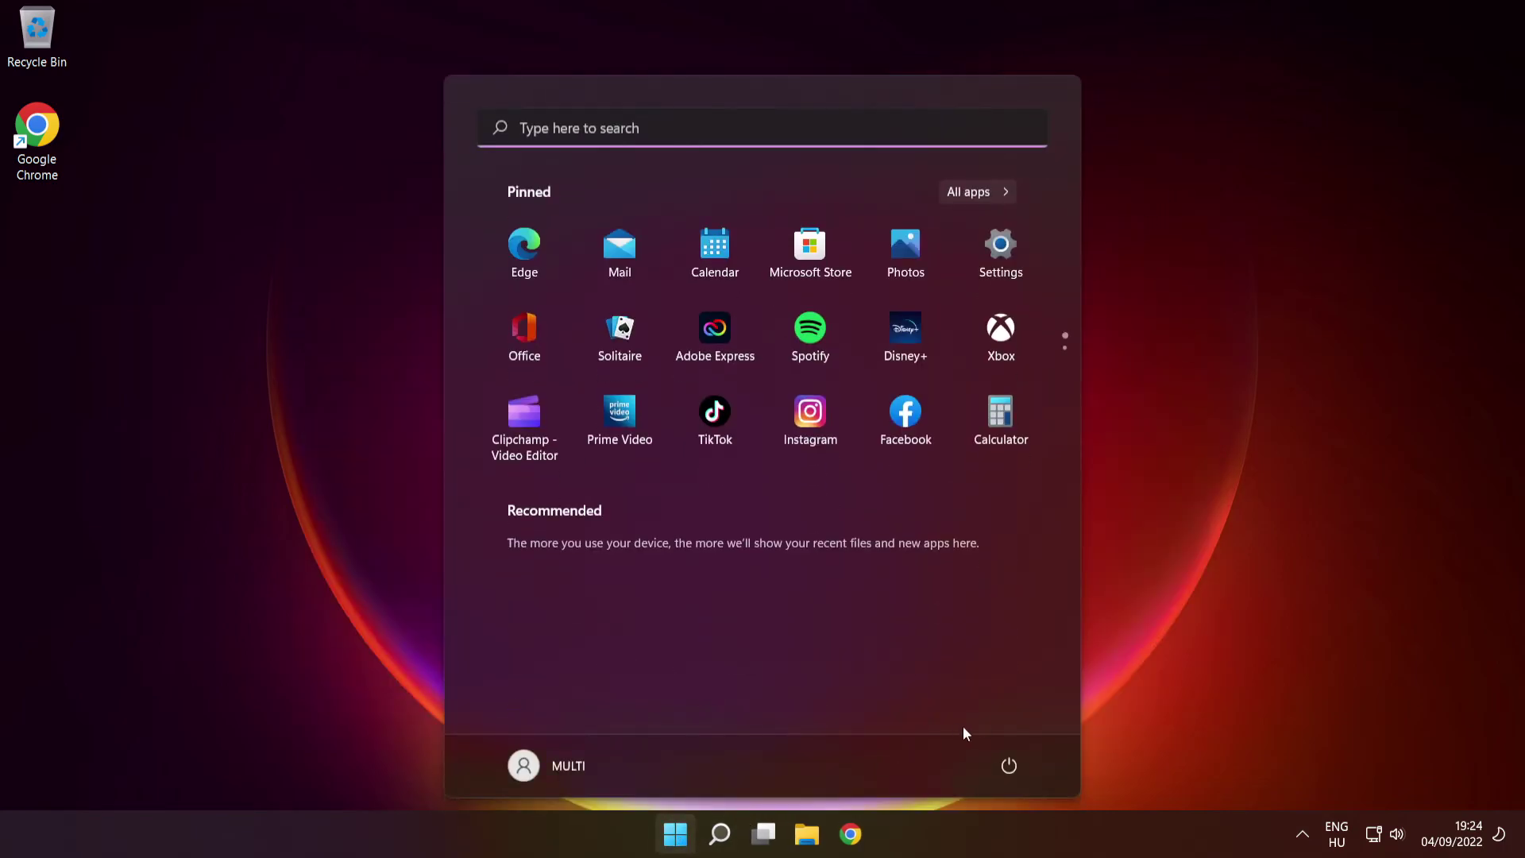
click(1009, 766)
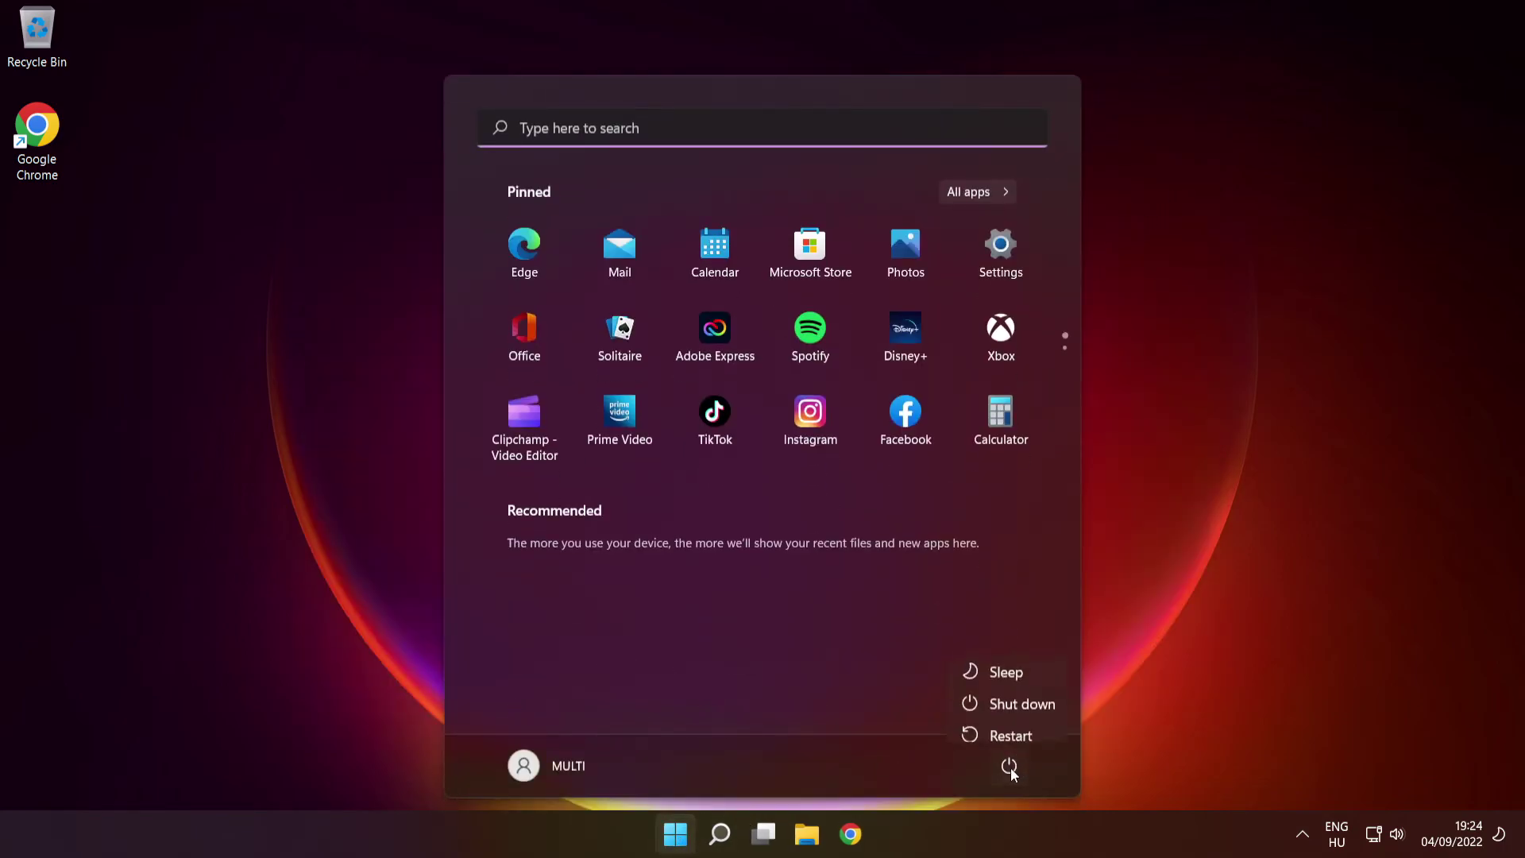
click(1014, 724)
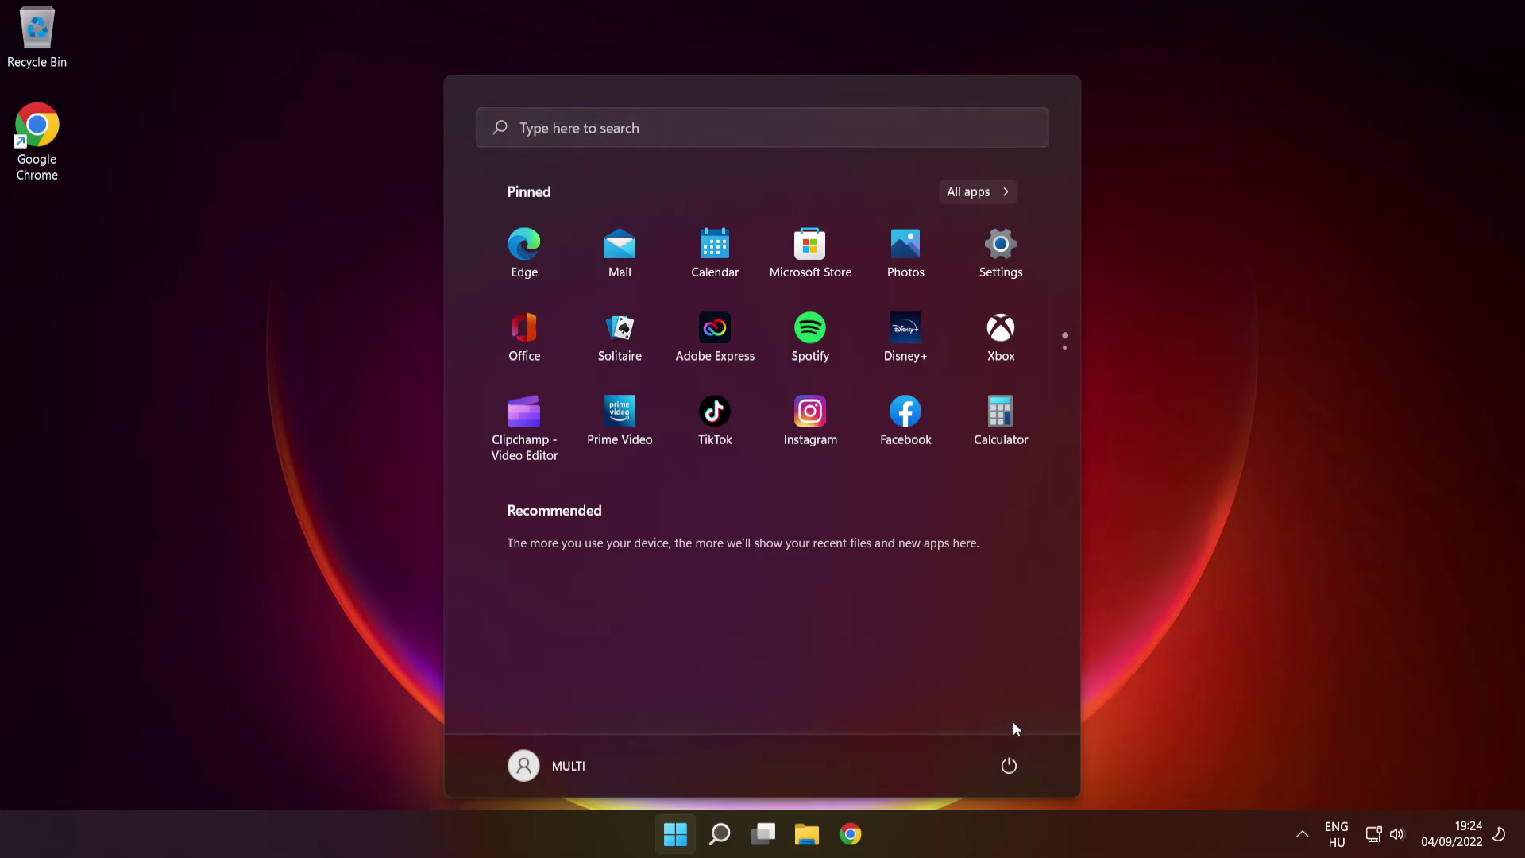